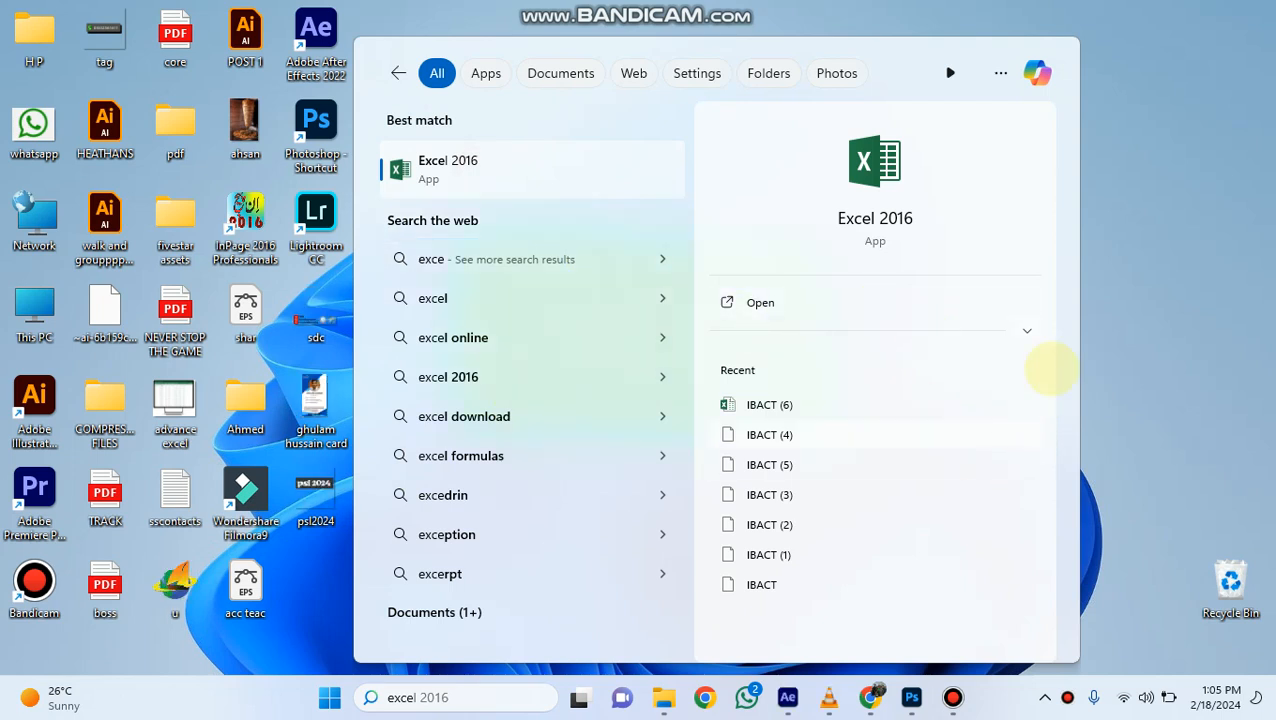
# Launch Excel 2016 with a blank workbook and close Document Recovery, choosing to remove the recovered files.
pyautogui.click(497, 163)
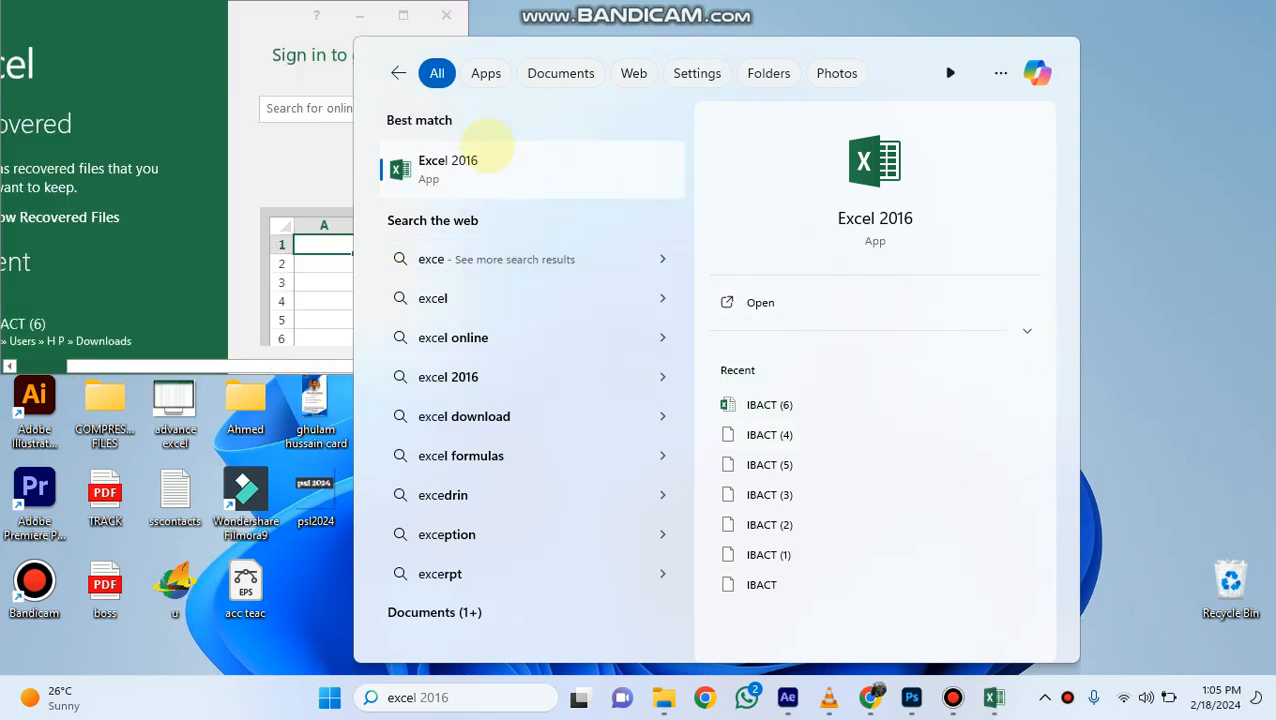
pyautogui.click(400, 14)
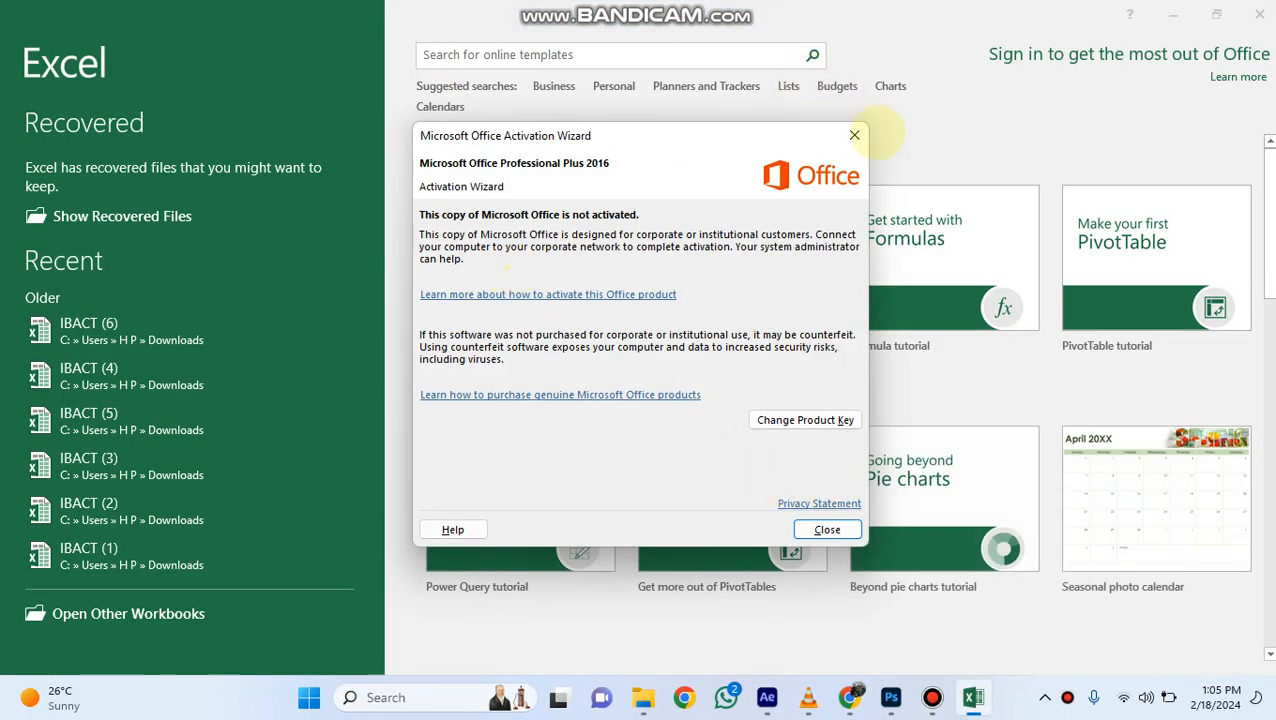
pyautogui.click(853, 134)
pyautogui.click(543, 242)
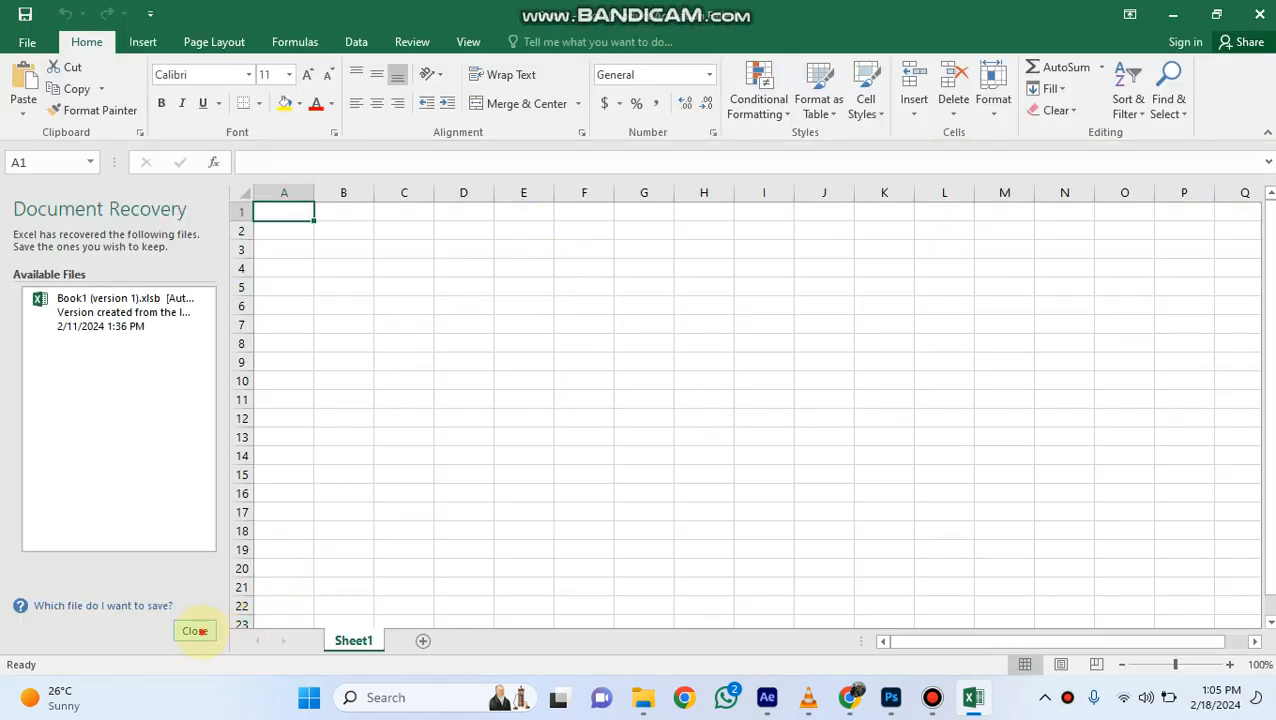
pyautogui.click(194, 630)
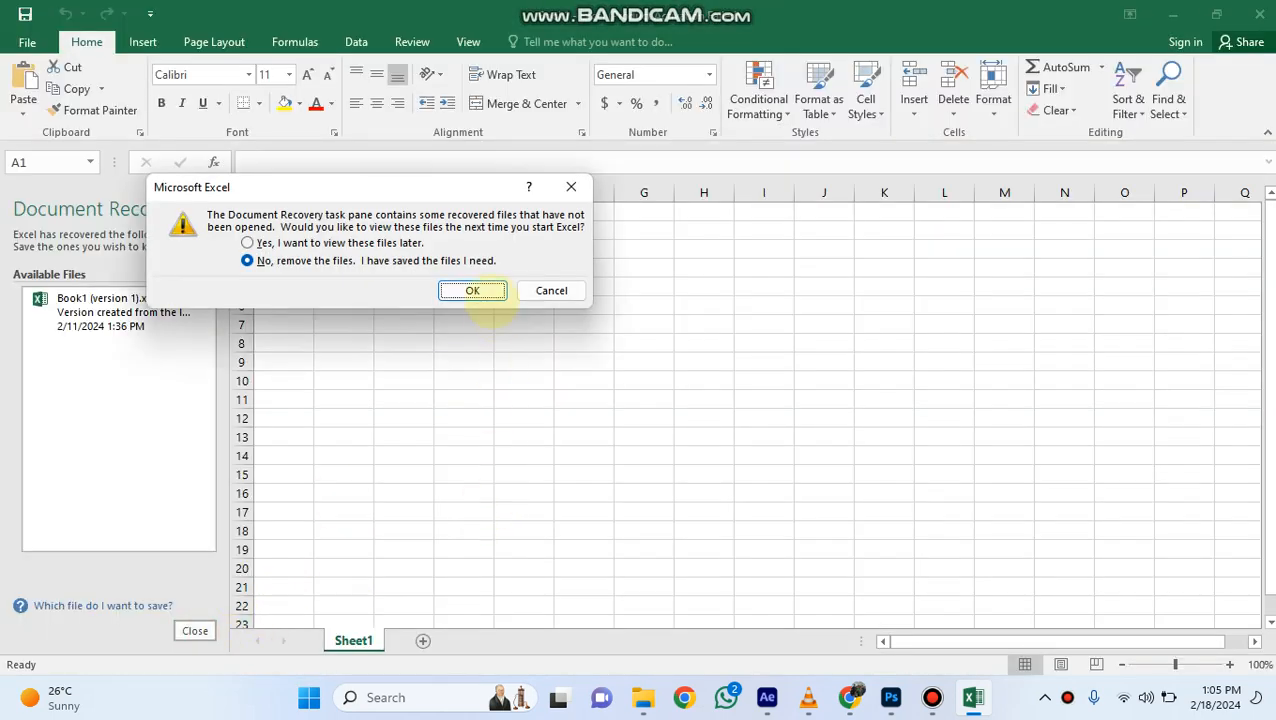
pyautogui.click(474, 292)
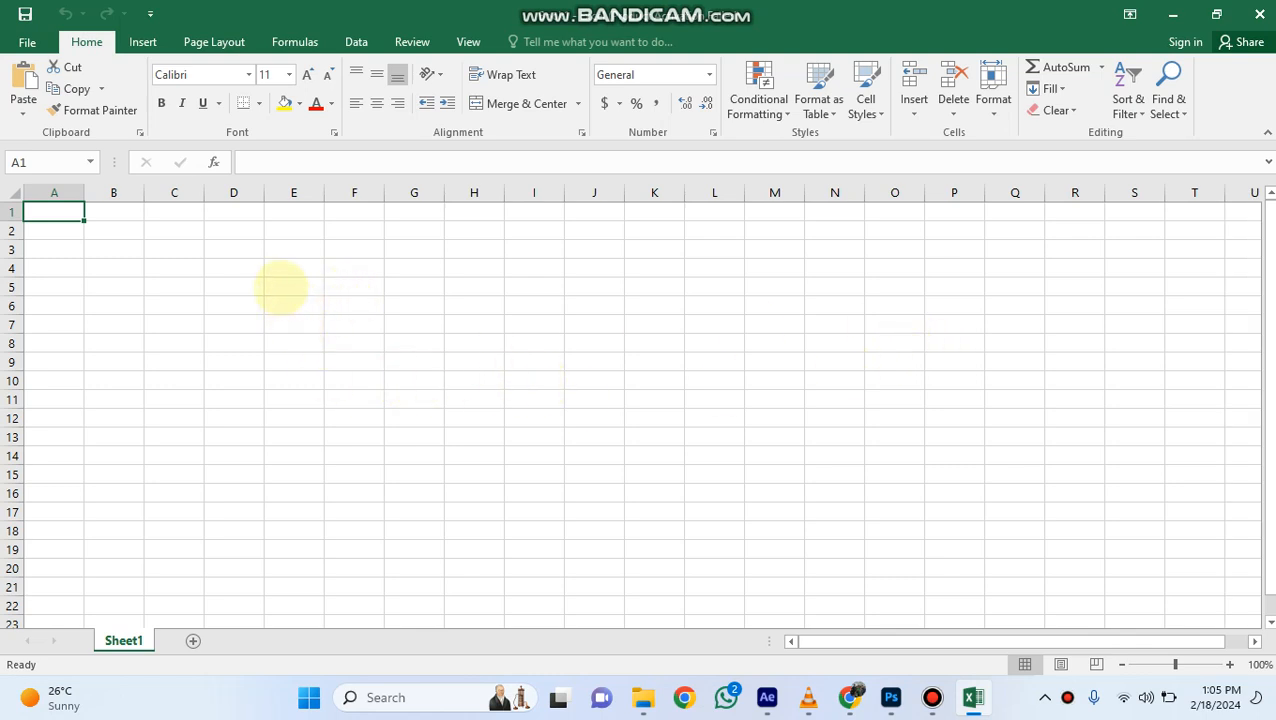
# Widen column E to several times its width and enter the heading "customer" in cell E4.
pyautogui.click(284, 287)
pyautogui.click(300, 342)
pyautogui.click(289, 286)
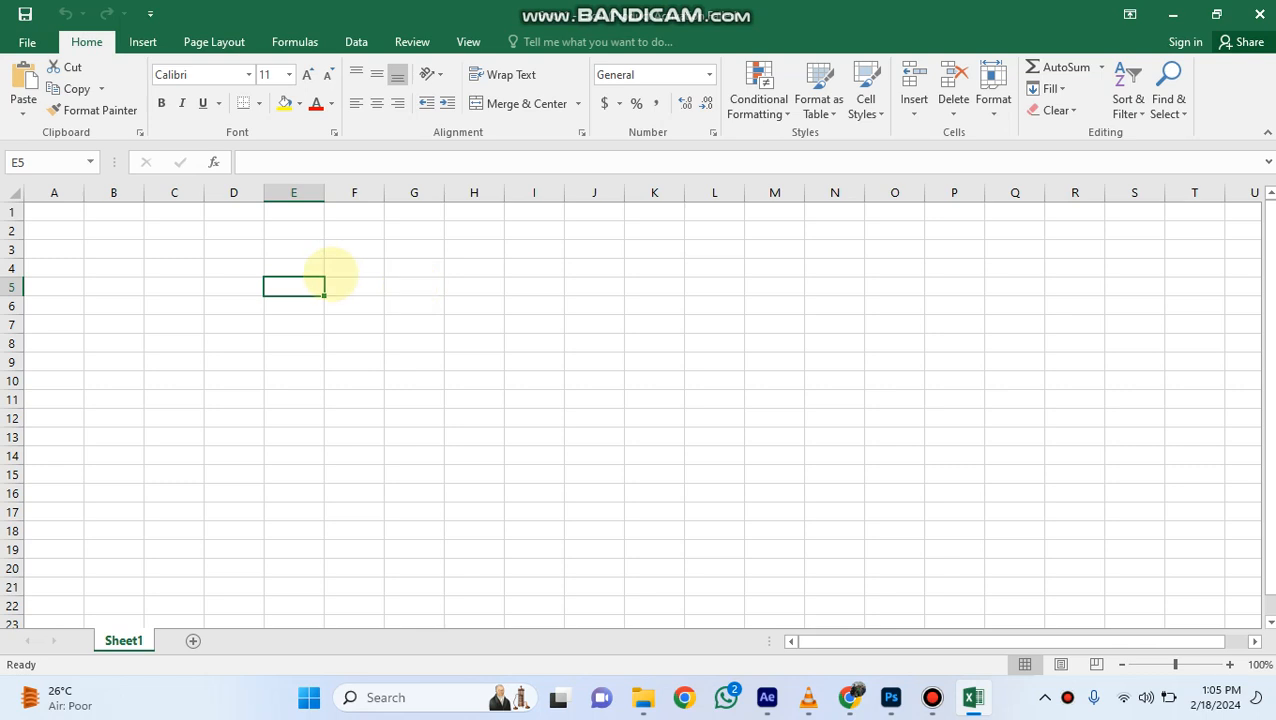
pyautogui.click(345, 340)
pyautogui.click(278, 269)
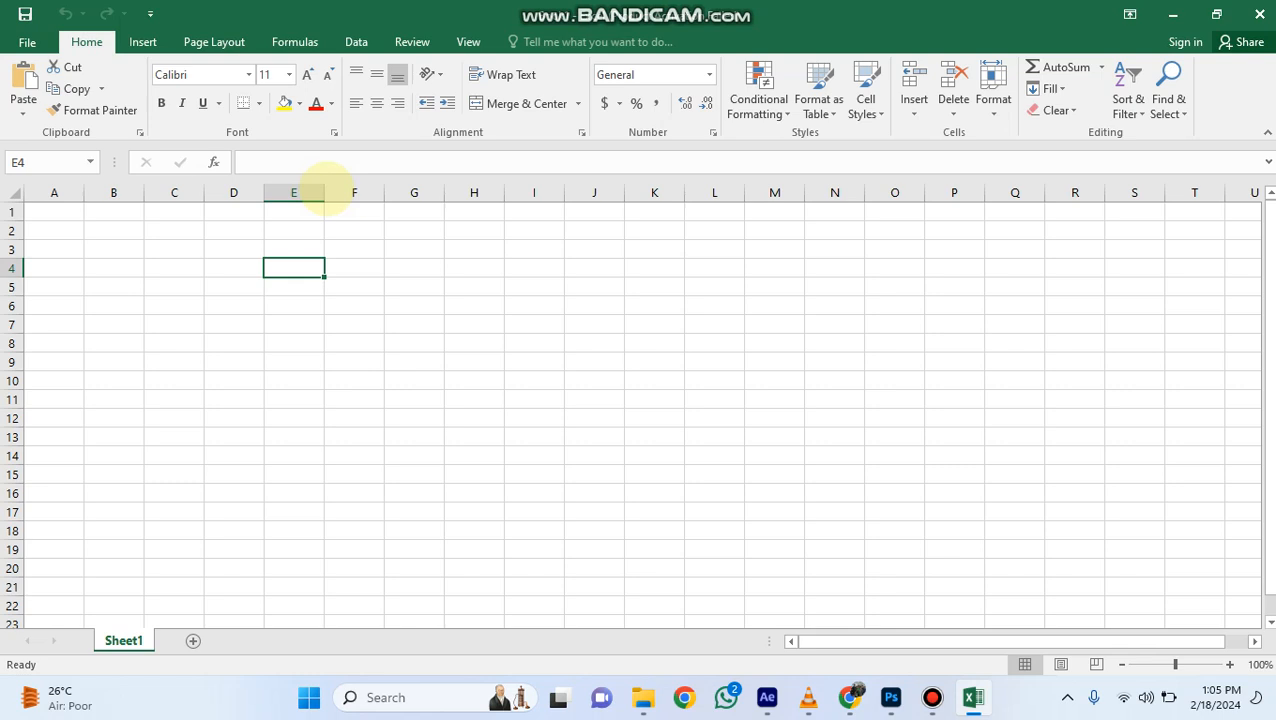
pyautogui.moveTo(325, 192); pyautogui.dragTo(541, 193)
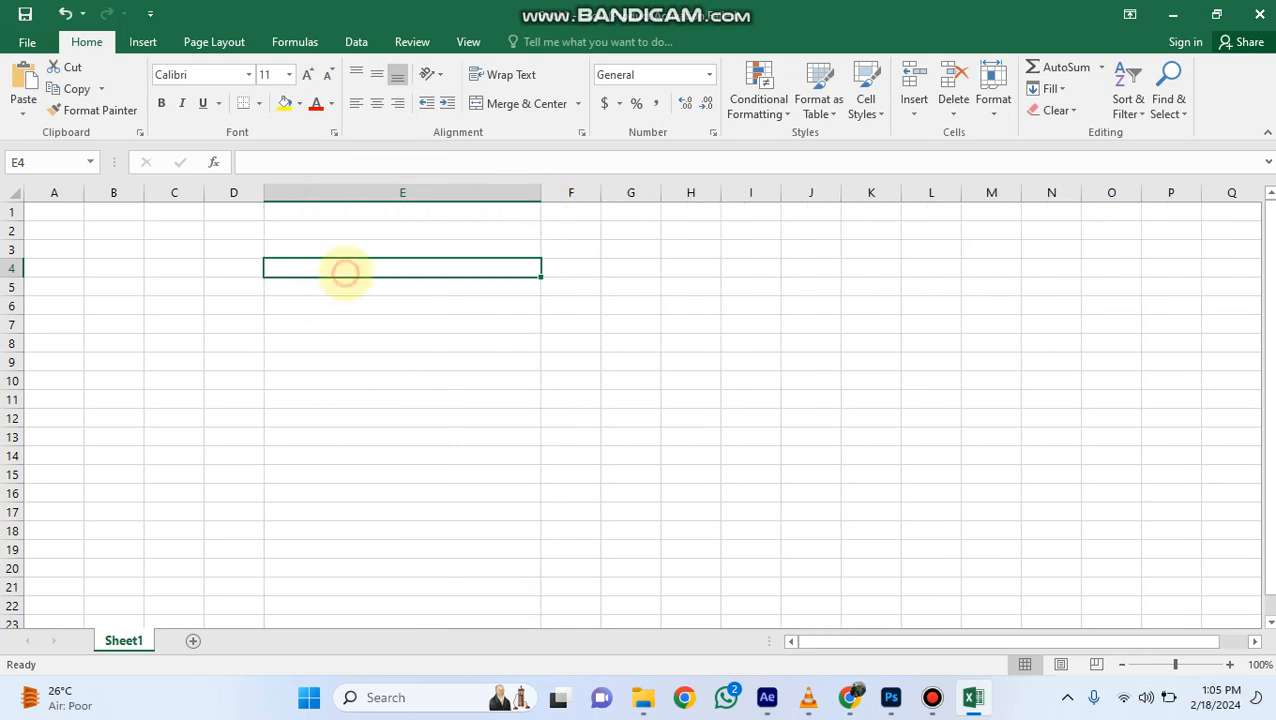
pyautogui.write('custo')
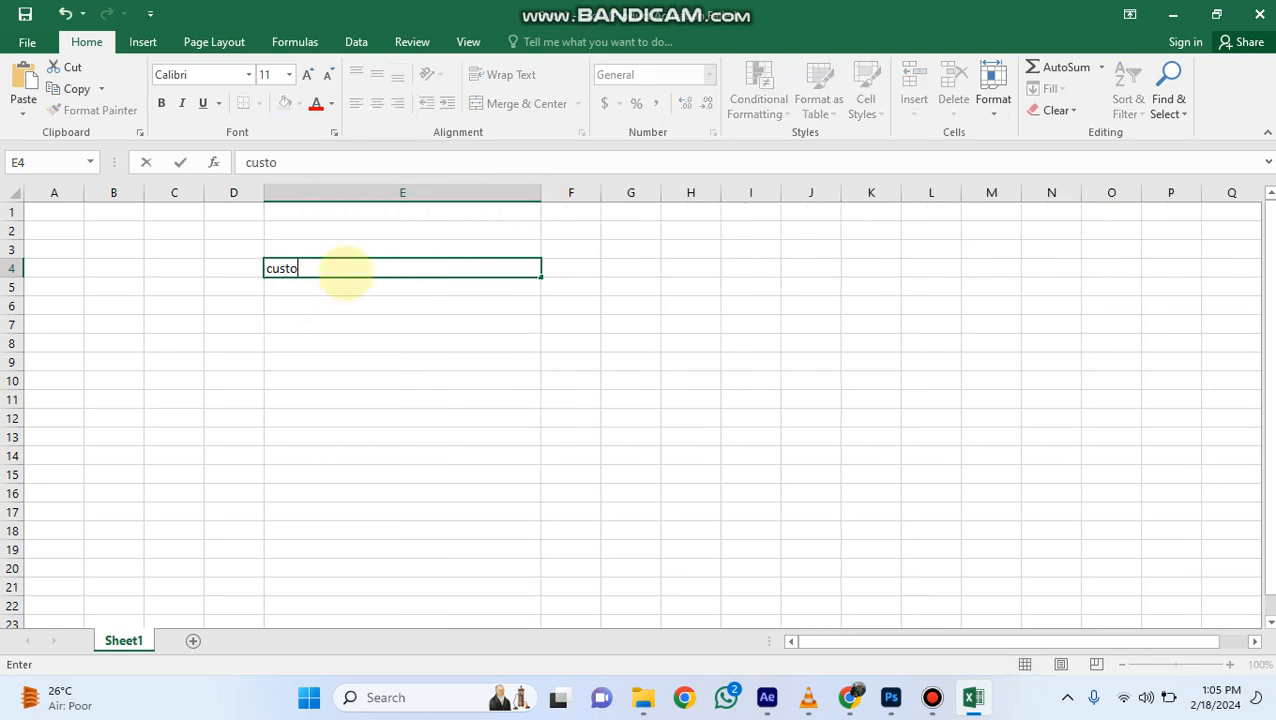
pyautogui.write('mer')
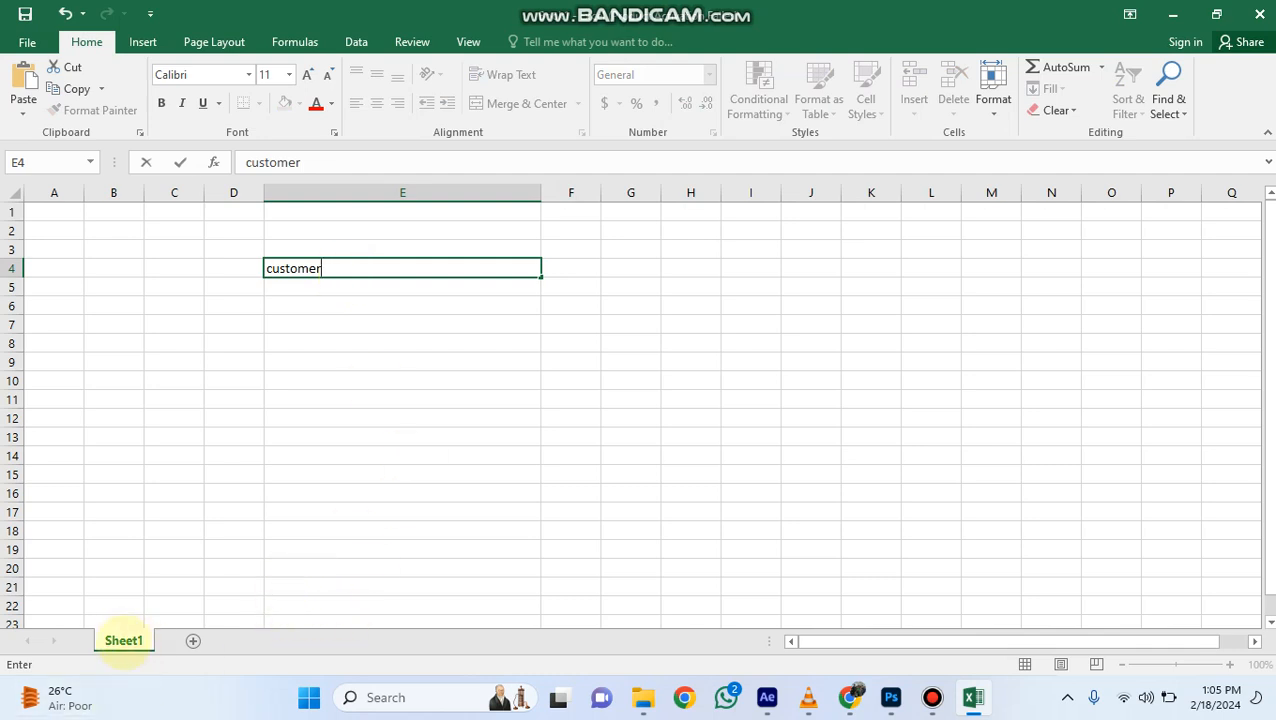
# Rename Sheet1 as "customers".
pyautogui.rightClick(124, 640)
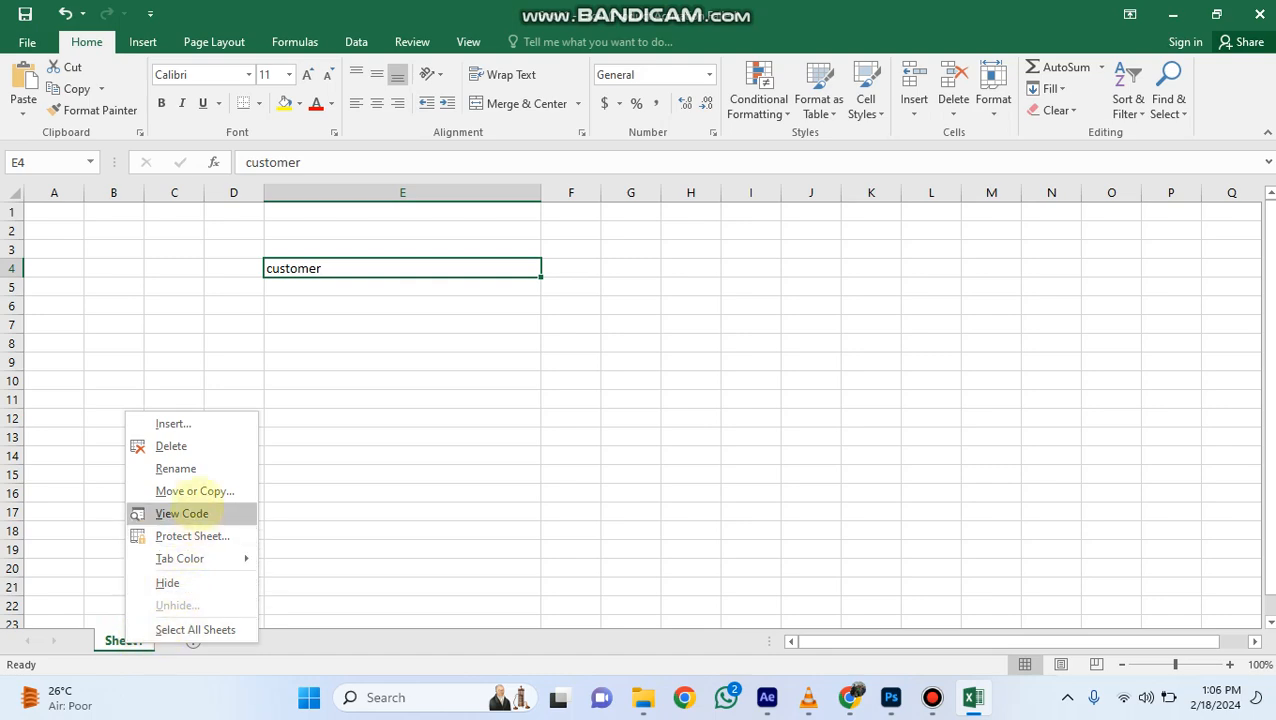
pyautogui.click(186, 468)
pyautogui.write('customers')
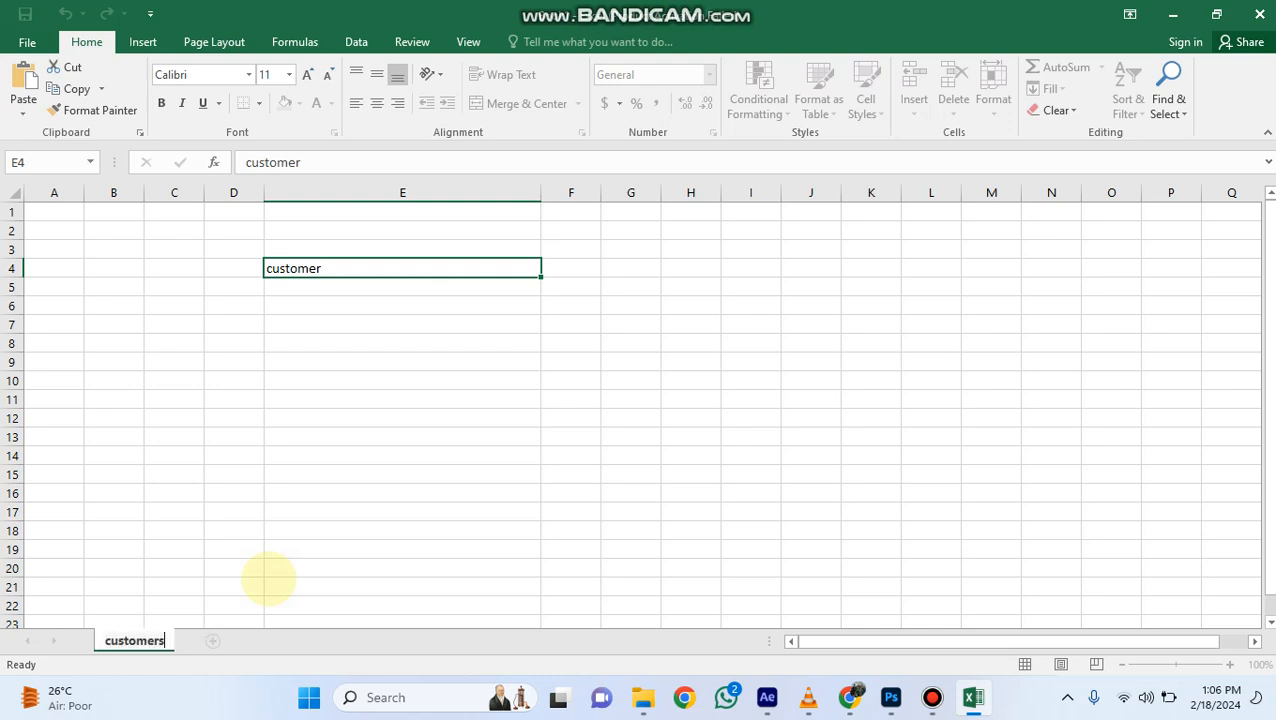
pyautogui.press('Return')
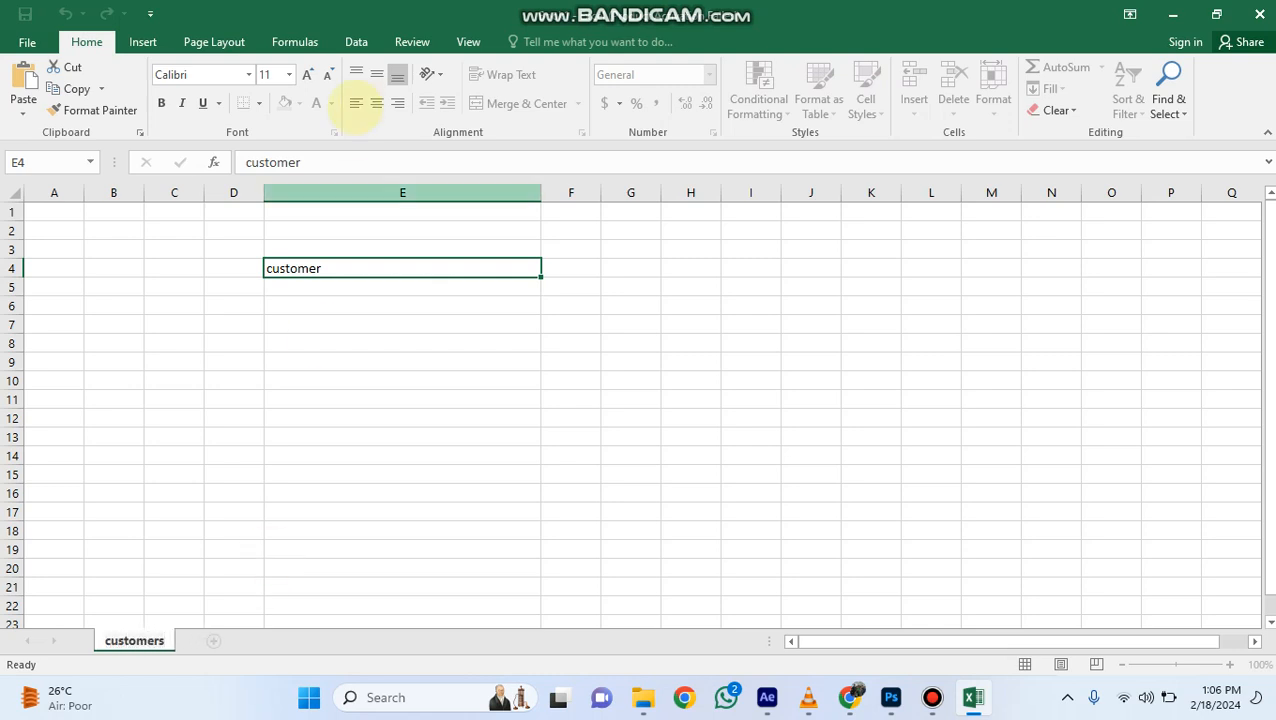
# Enter a customer's first name in cell E5, directly below the "customer" heading.
pyautogui.click(330, 287)
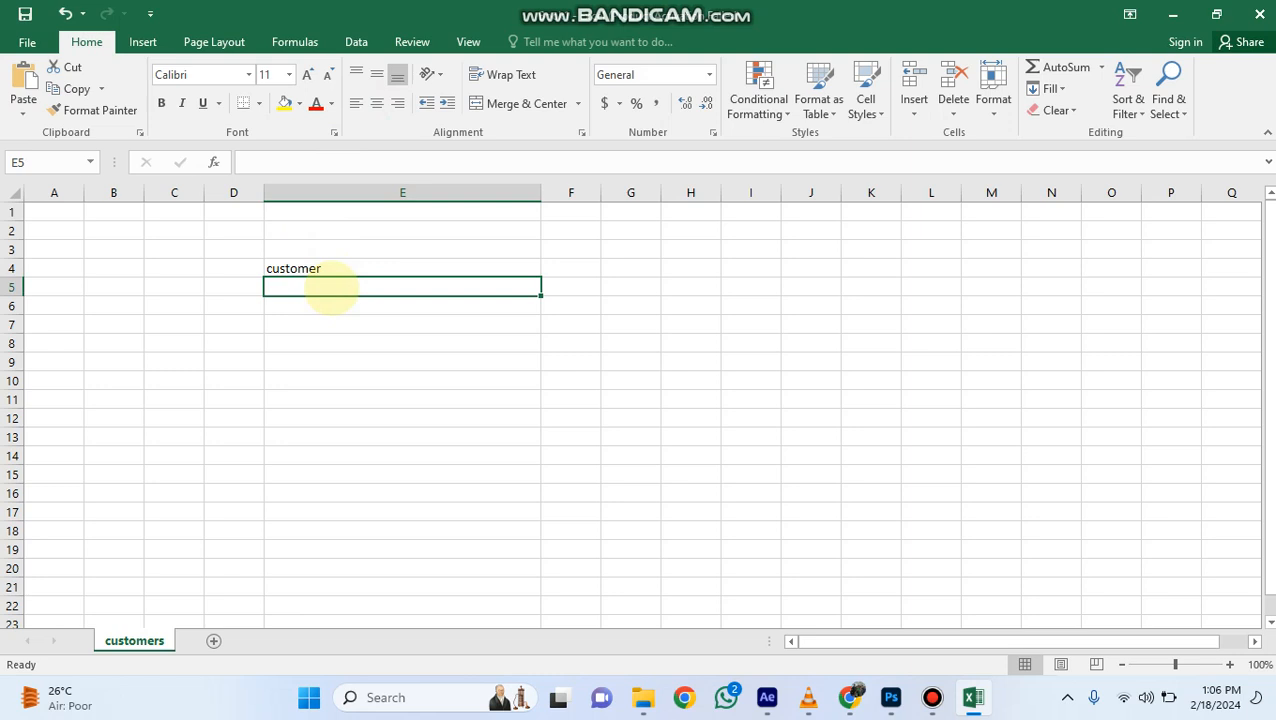
pyautogui.write('A')
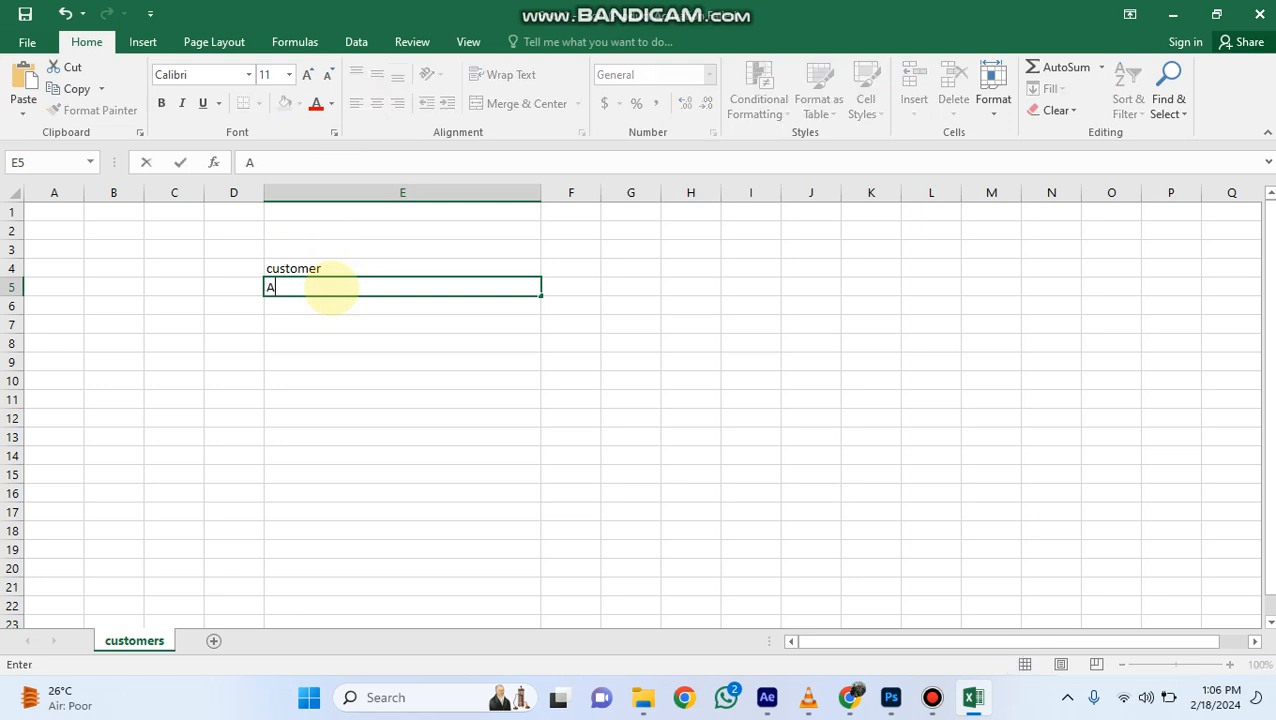
pyautogui.write('lic')
pyautogui.press('BackSpace')
pyautogui.press('BackSpace')
pyautogui.write('i')
pyautogui.press('Return')
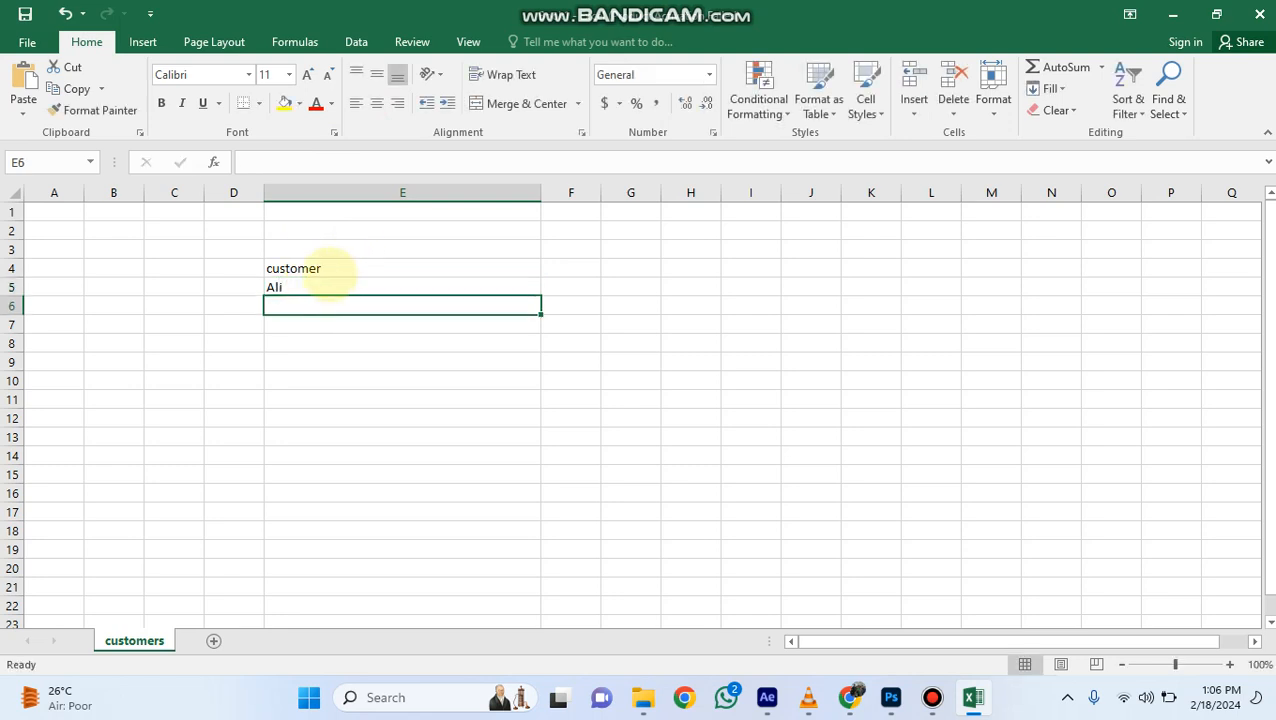
# Create a table from range E4:E27 with the "My table has headers" option off.
pyautogui.moveTo(331, 268); pyautogui.dragTo(387, 529)
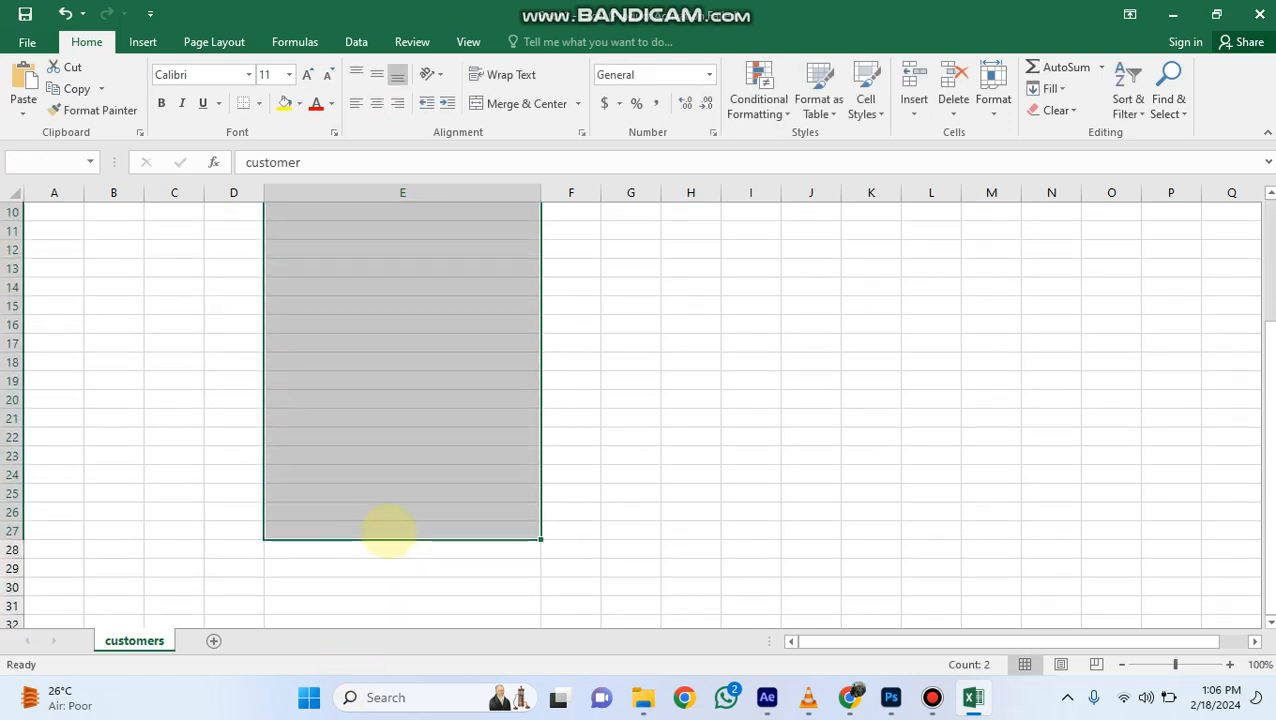
pyautogui.scroll(3, 347, 455)
pyautogui.scroll(1, 347, 455)
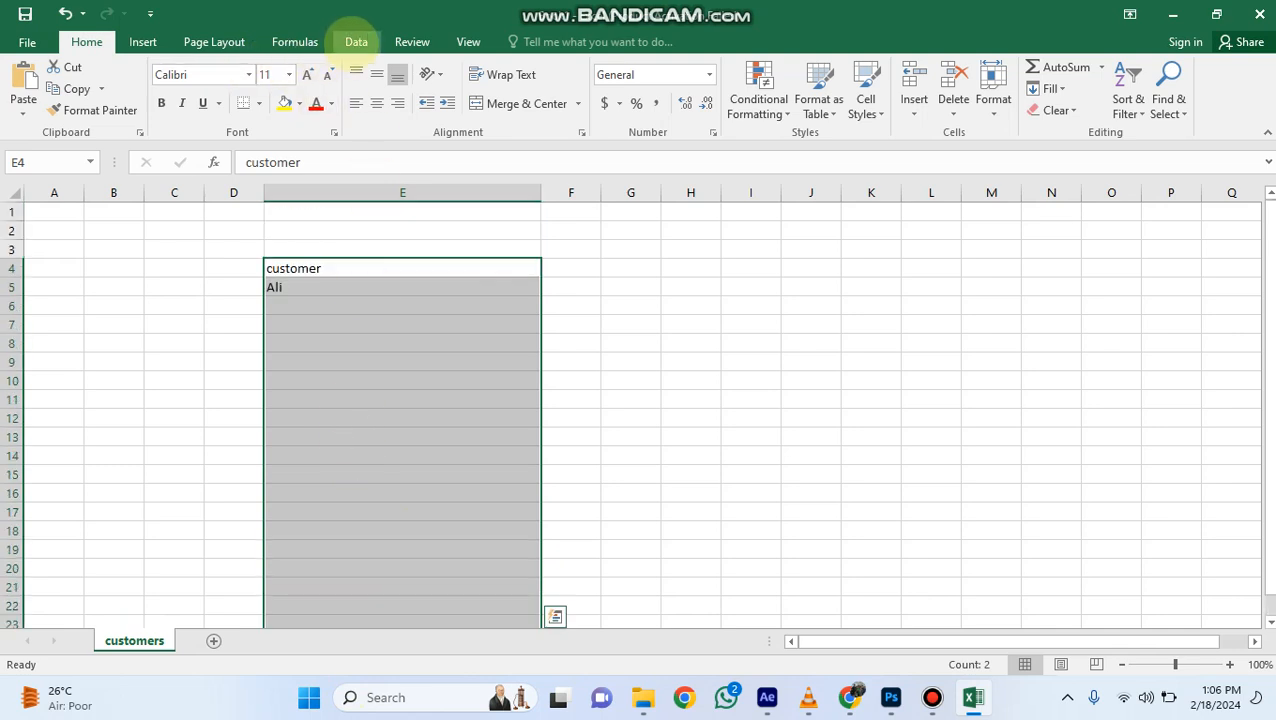
pyautogui.click(356, 42)
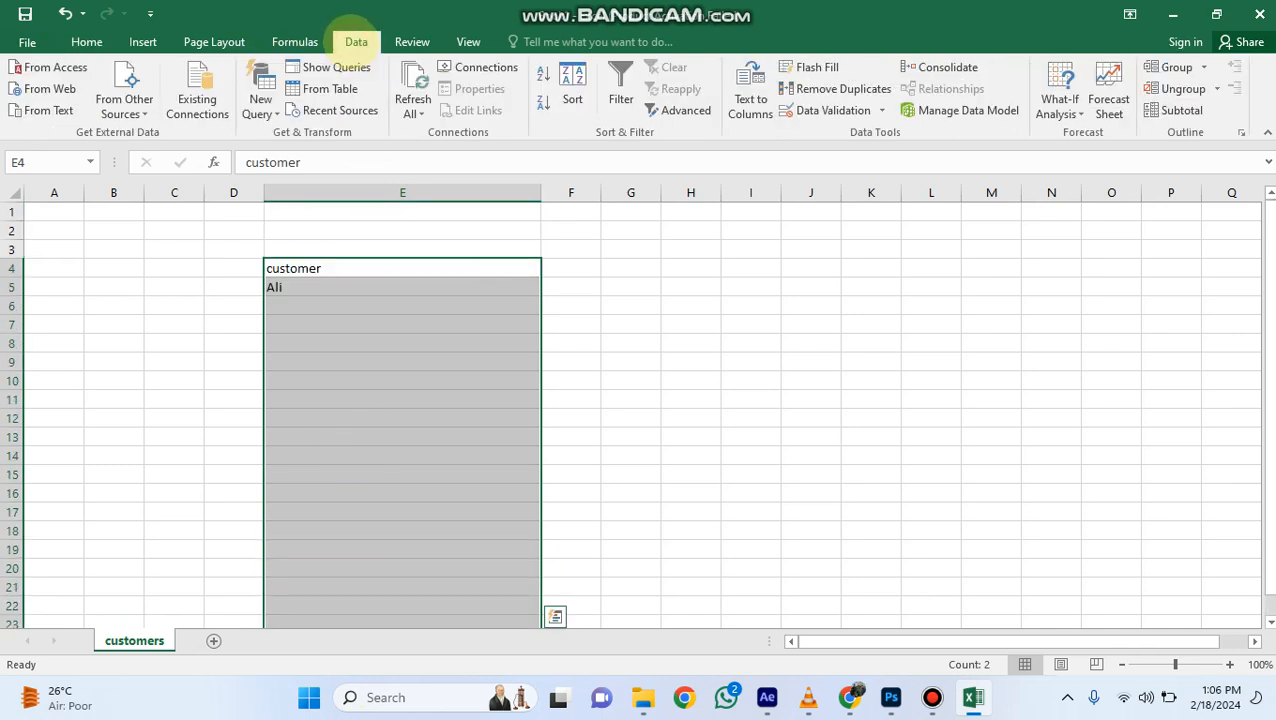
pyautogui.click(295, 40)
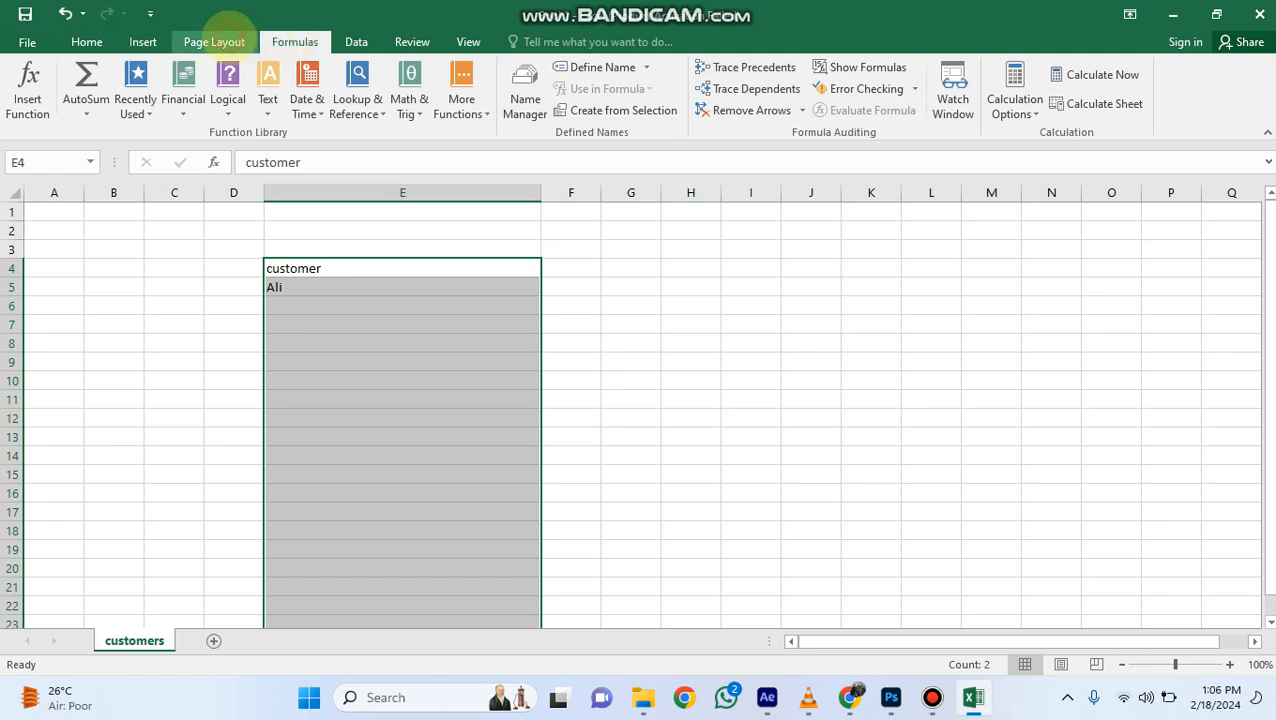
pyautogui.click(213, 41)
pyautogui.click(142, 42)
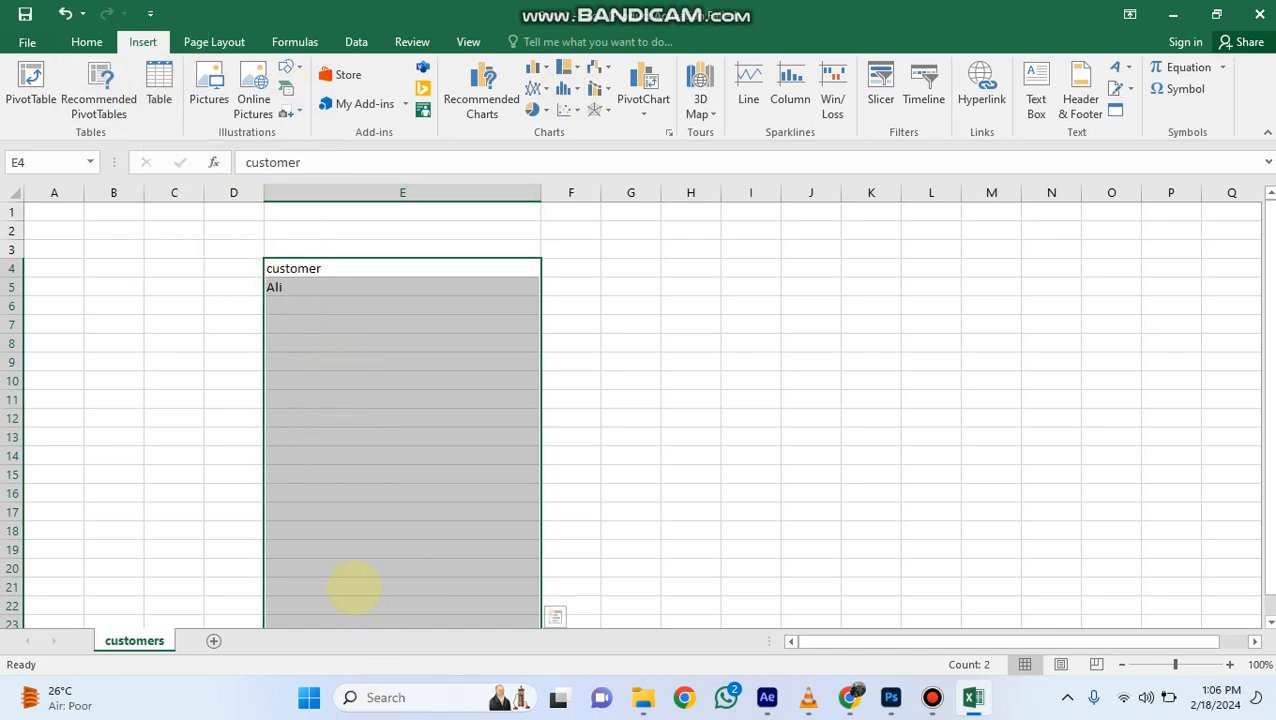
pyautogui.click(159, 82)
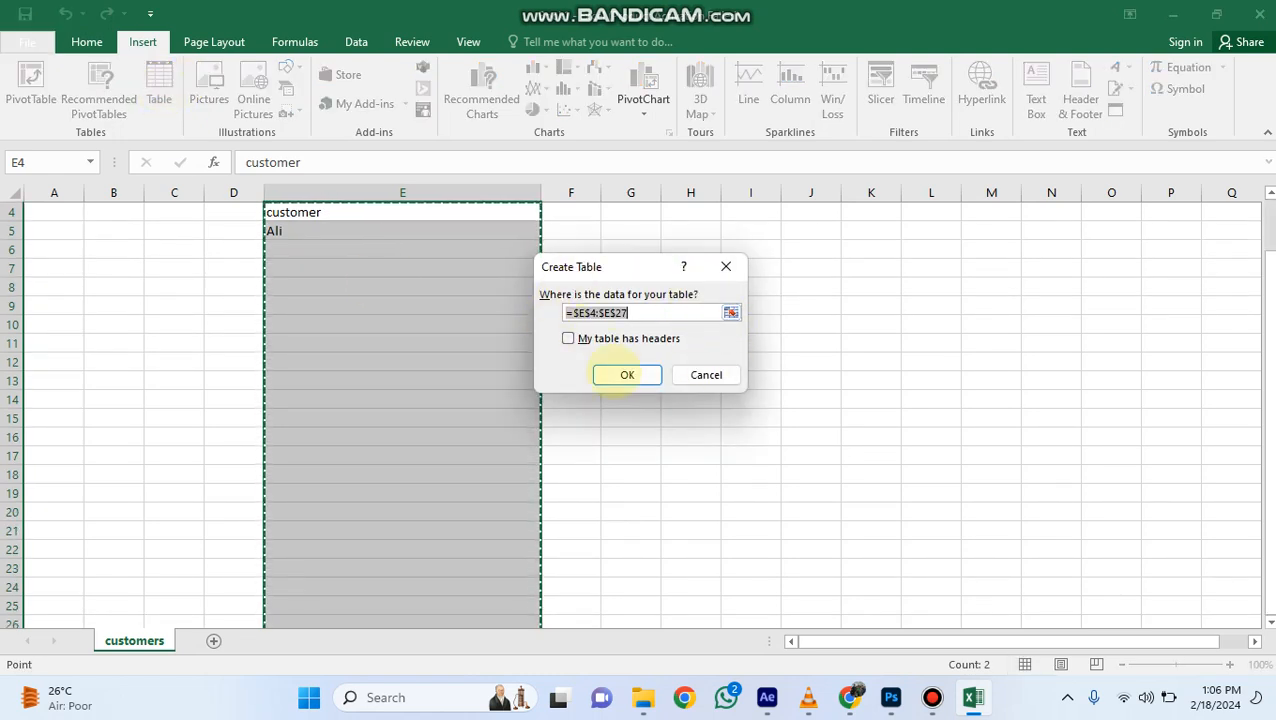
pyautogui.click(628, 375)
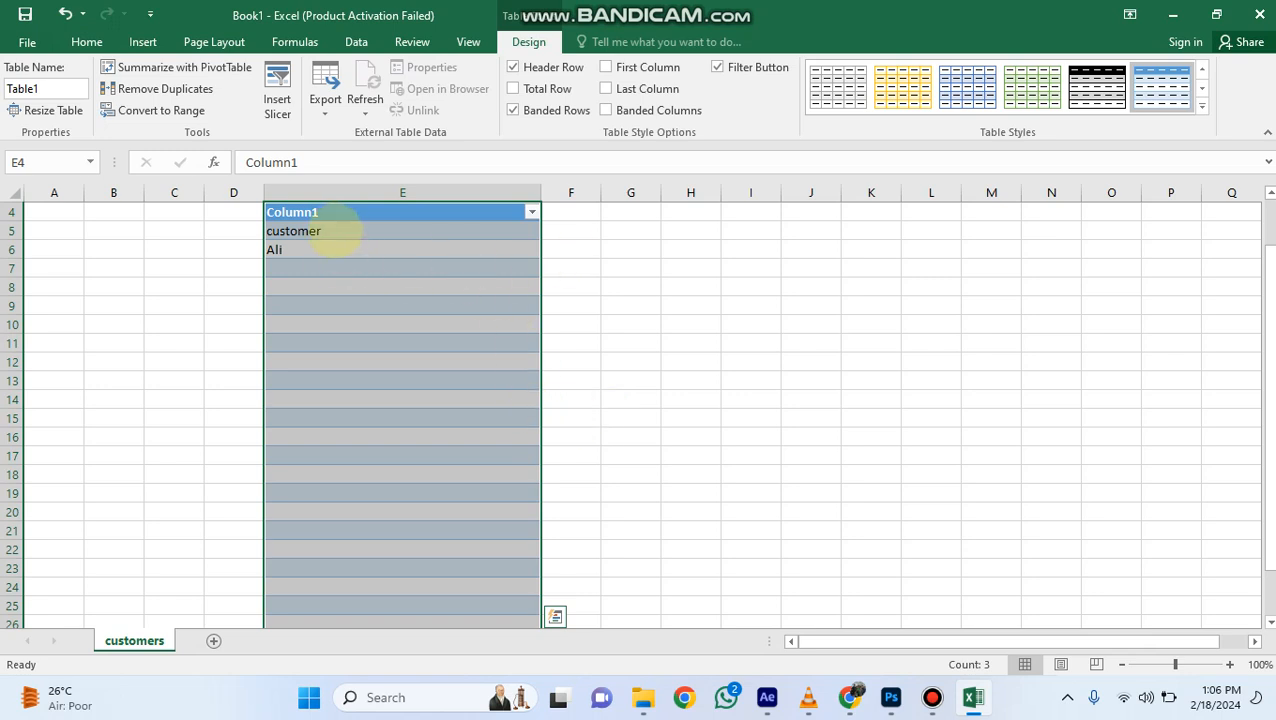
# Replace the table's default header text in E4 with "Customer".
pyautogui.doubleClick(360, 211)
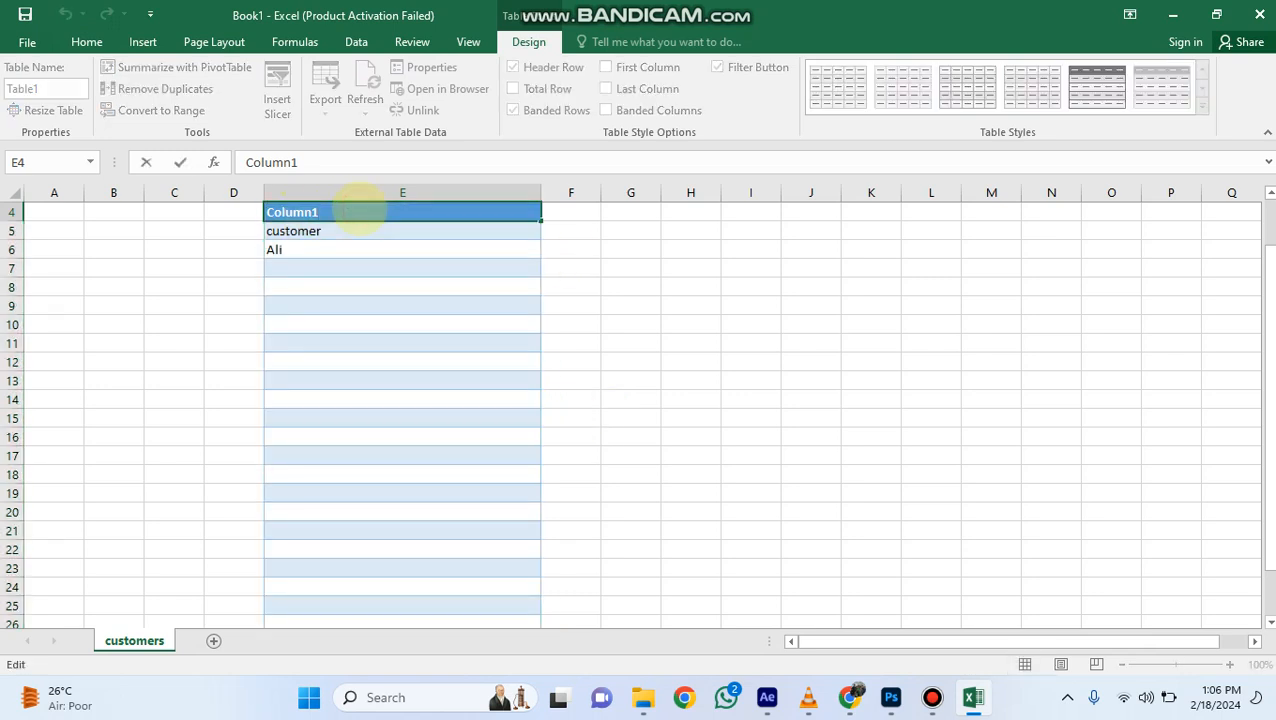
pyautogui.press('BackSpace')
pyautogui.press('BackSpace')
pyautogui.press('BackSpace')
pyautogui.press('BackSpace')
pyautogui.press('BackSpace')
pyautogui.press('BackSpace')
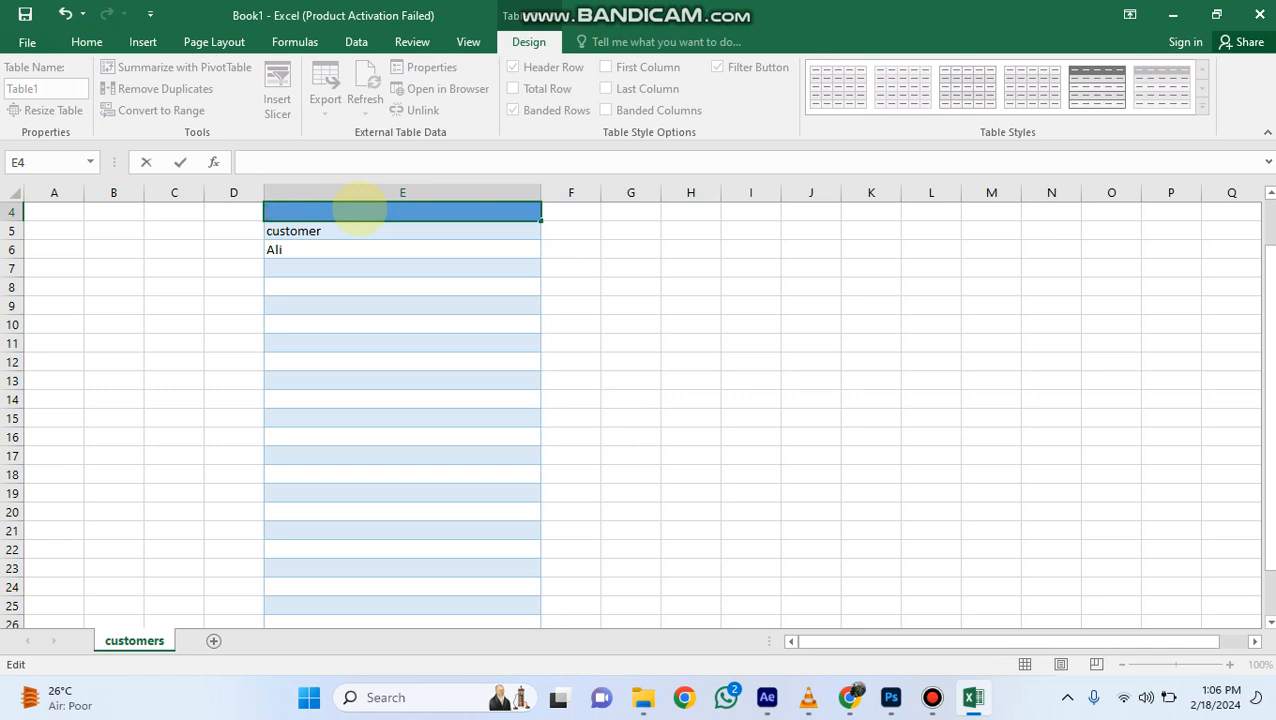
pyautogui.write('Customer')
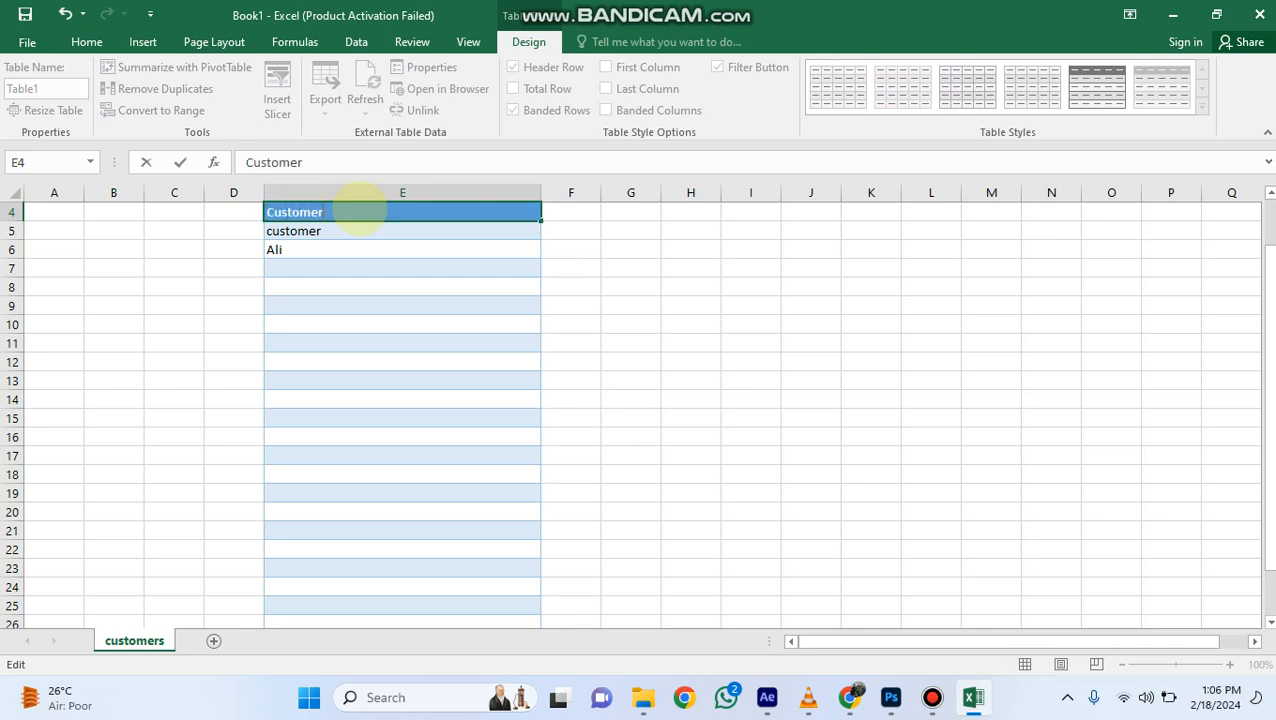
# Overwrite cells E5 and E6 of the table with the first two customers' names.
pyautogui.click(312, 231)
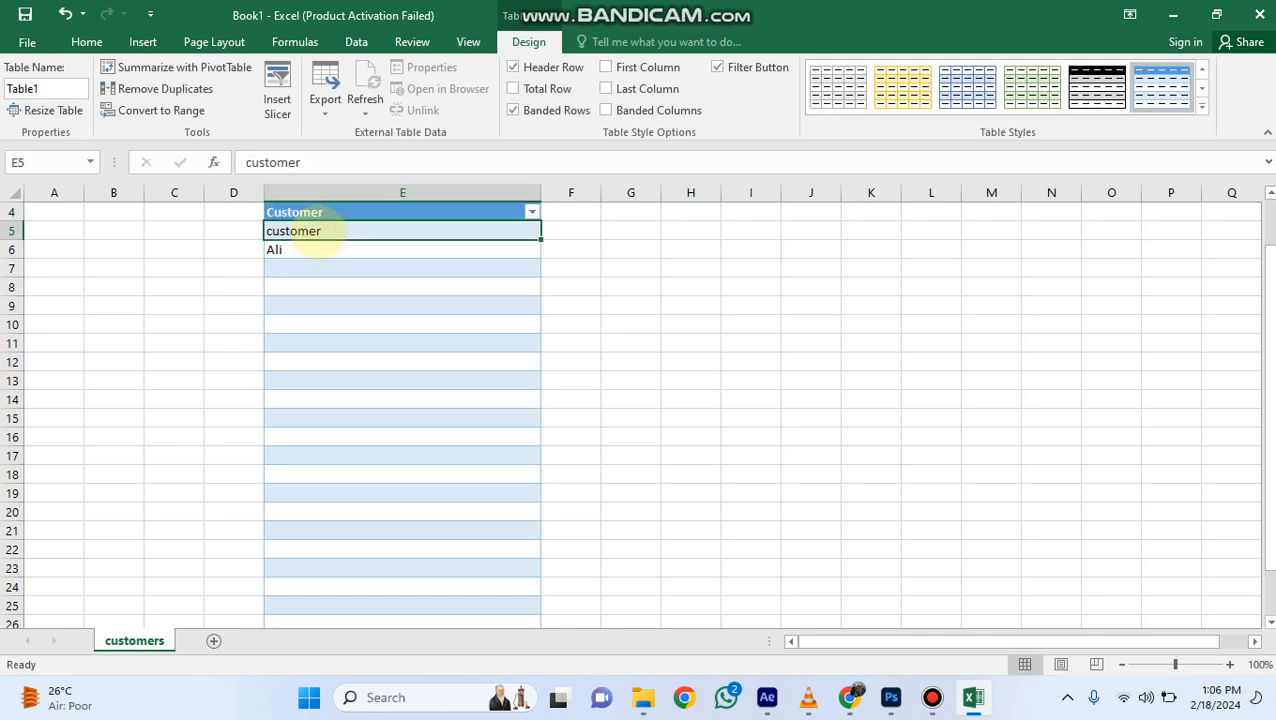
pyautogui.write('Ali')
pyautogui.press('Return')
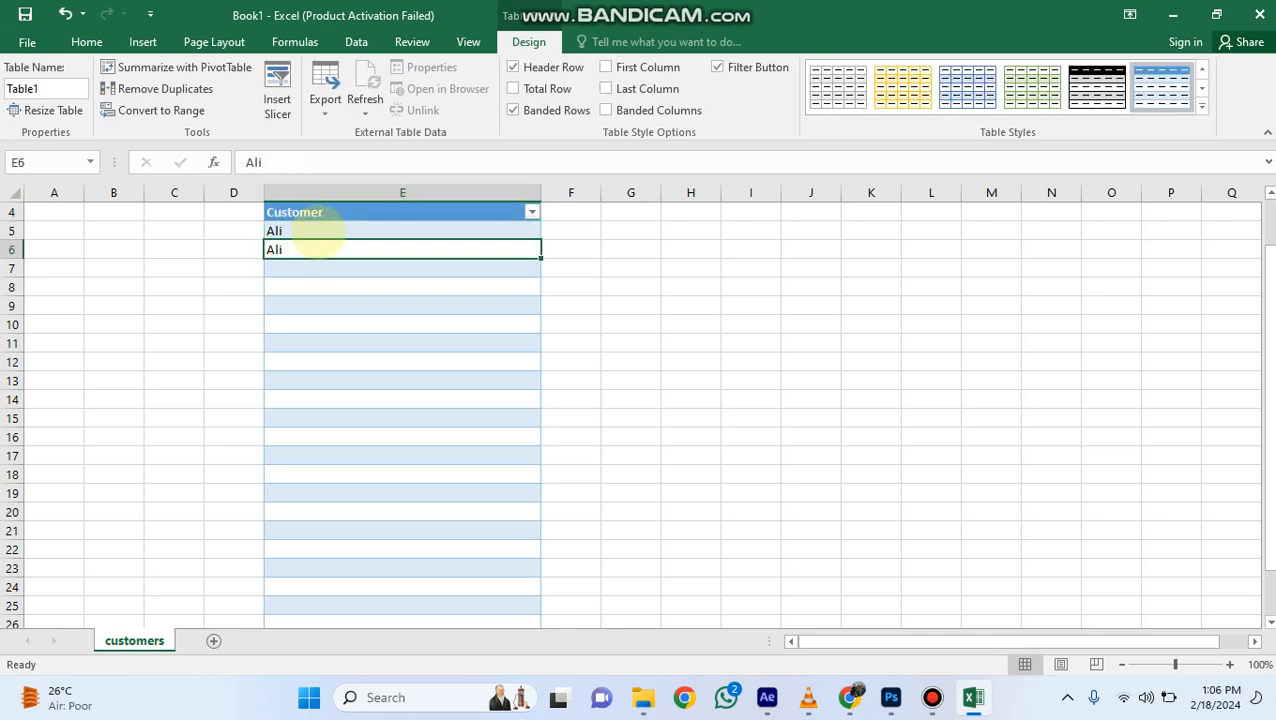
pyautogui.write('Aslam')
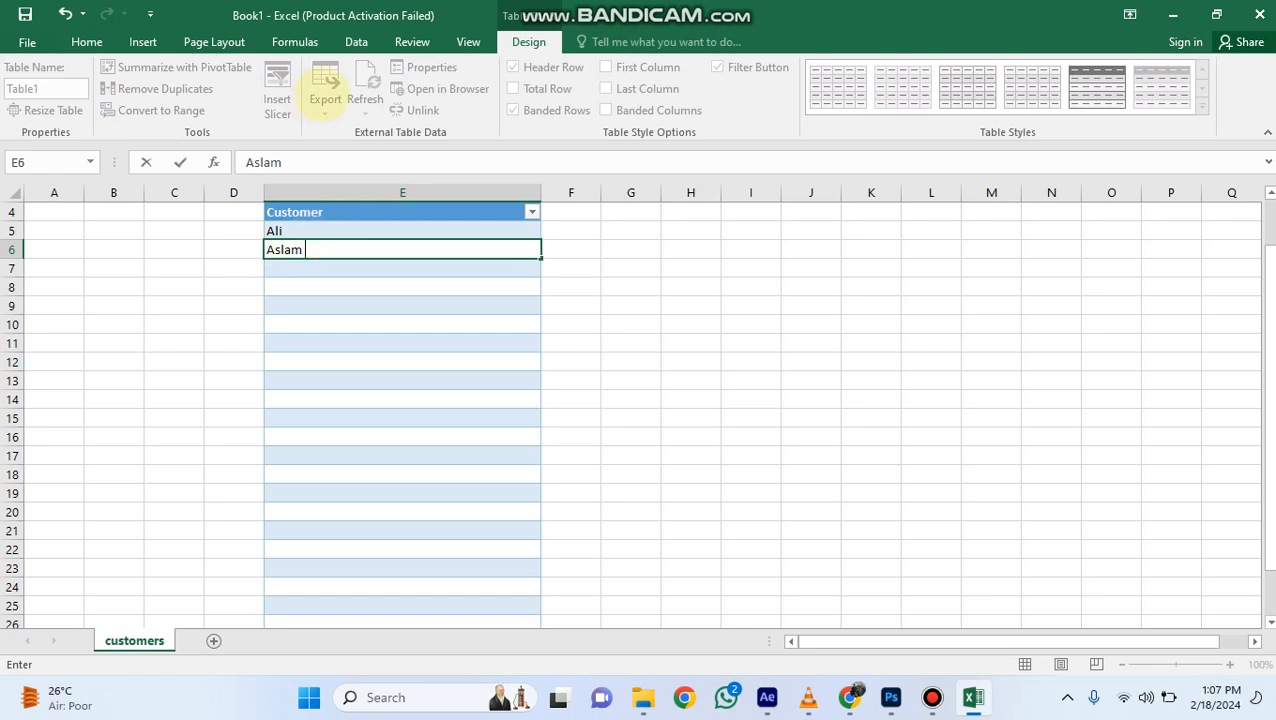
pyautogui.scroll(1, 303, 255)
pyautogui.click(310, 266)
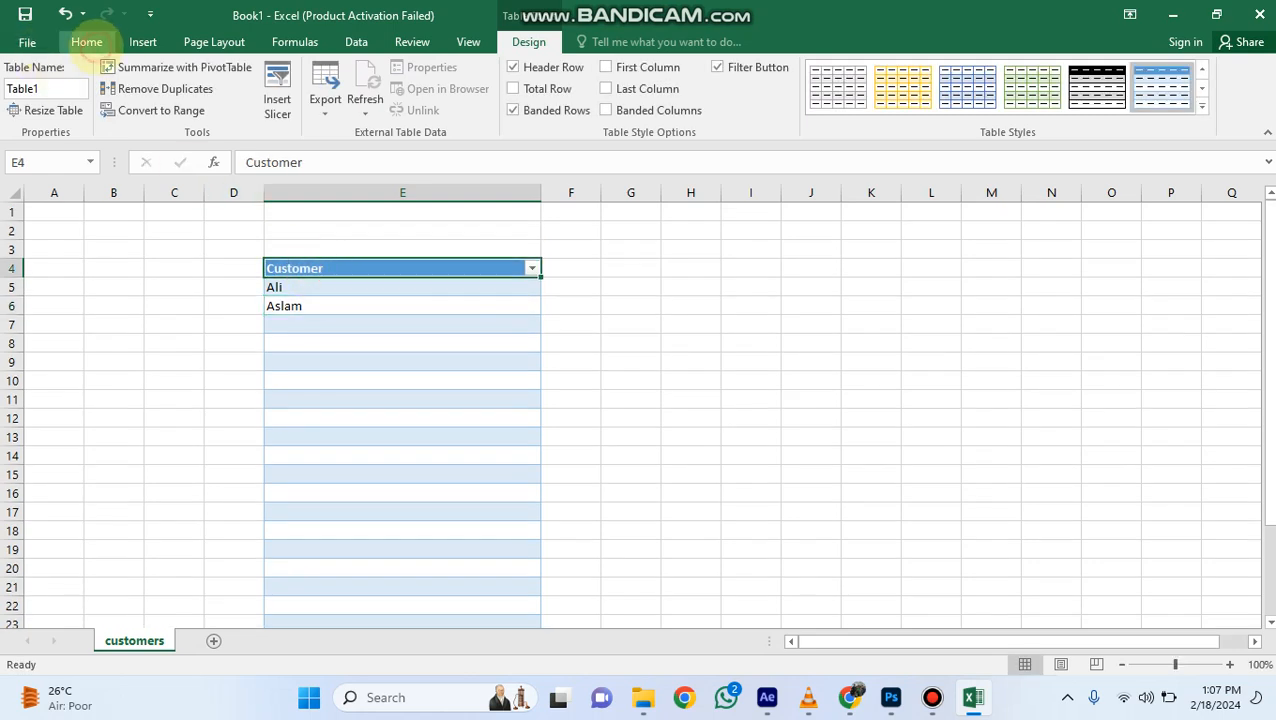
# Enter three more customers' names in cells E7 to E9 of the Customer table.
pyautogui.click(86, 41)
pyautogui.click(330, 338)
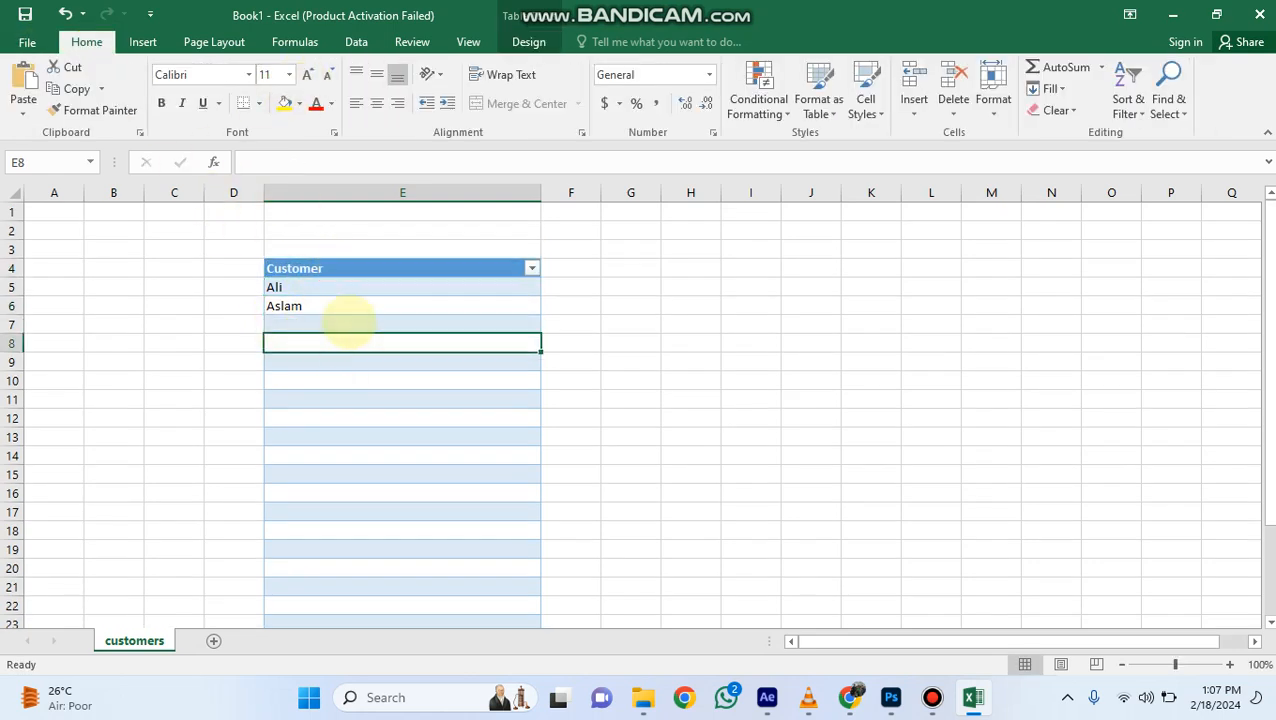
pyautogui.click(348, 322)
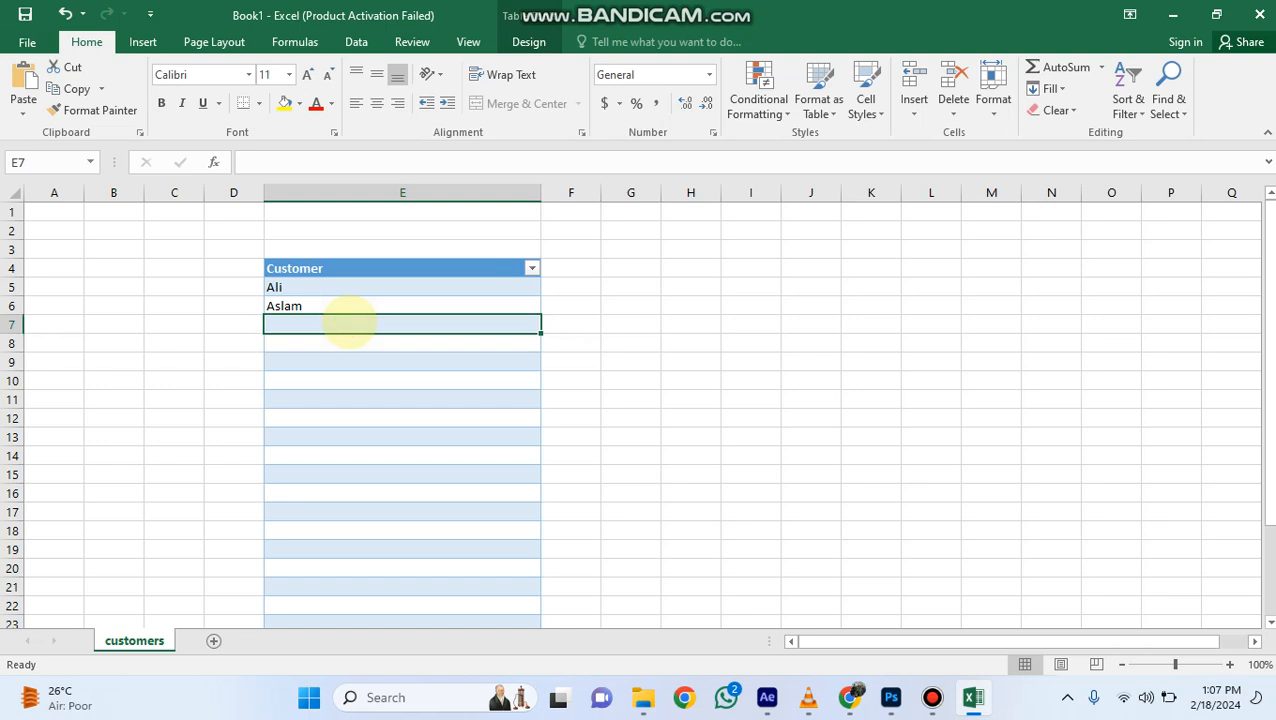
pyautogui.write('Akram')
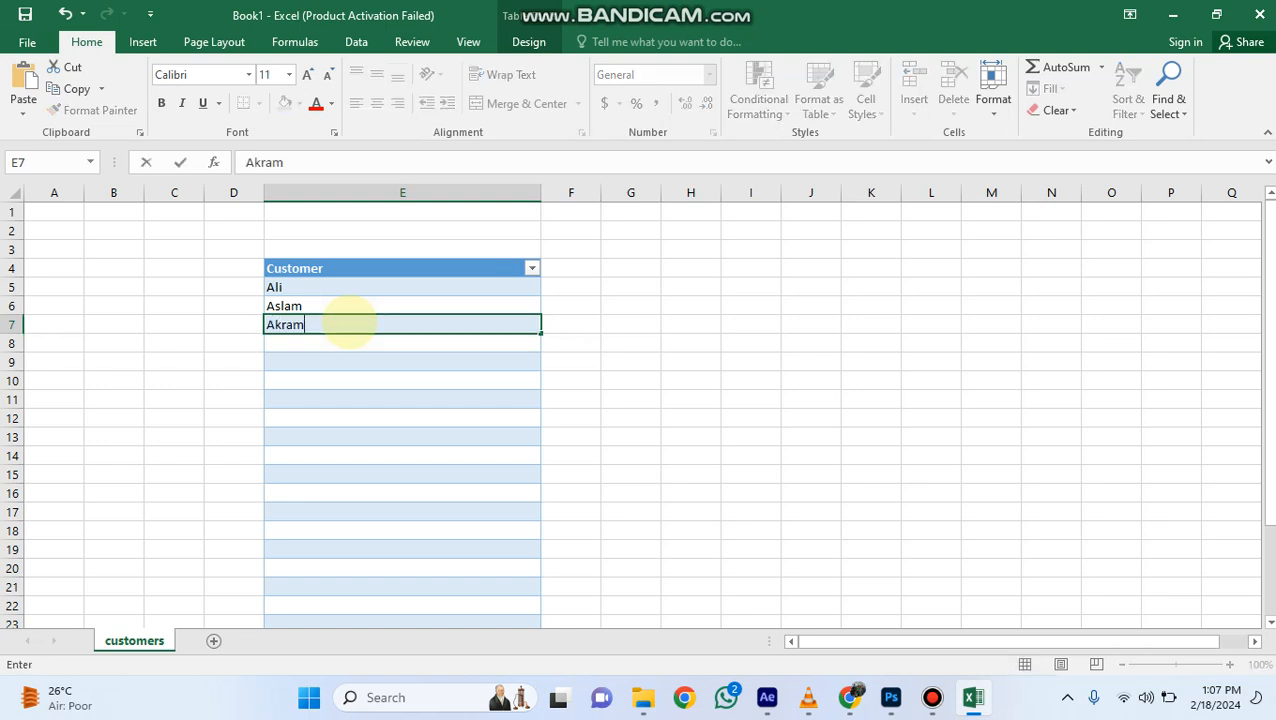
pyautogui.press('Return')
pyautogui.write('Sajid')
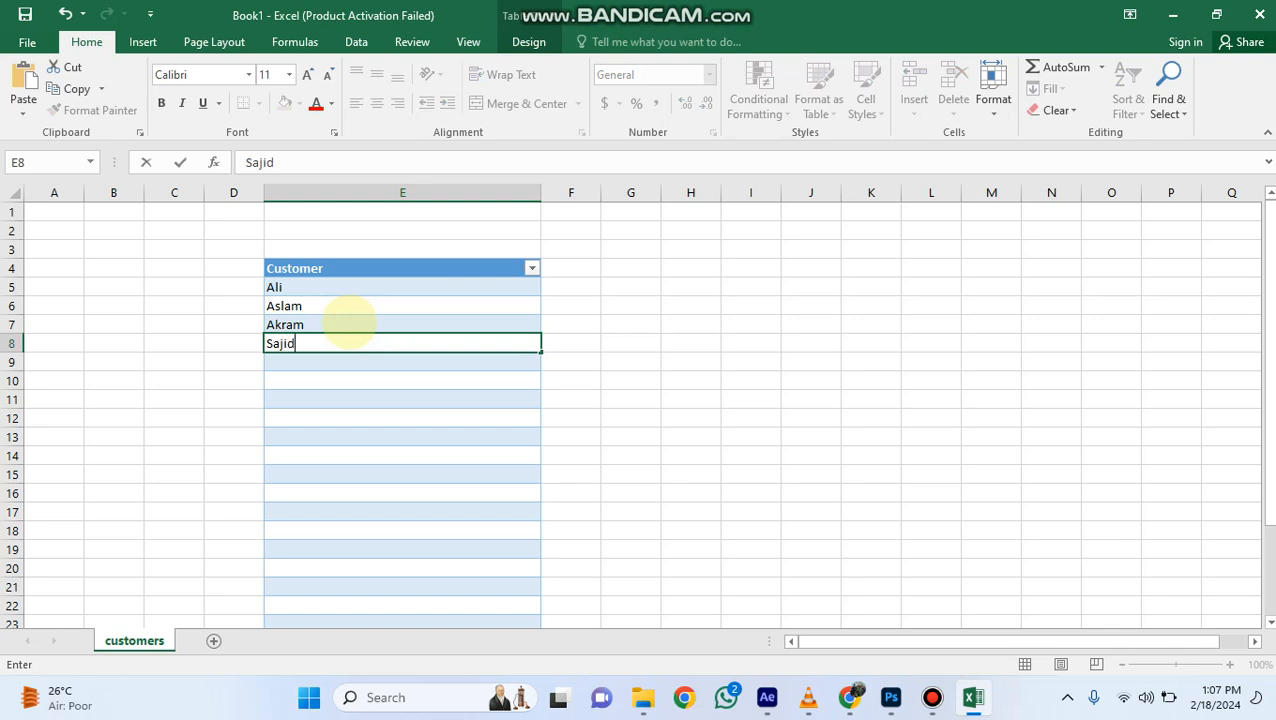
pyautogui.press('Return')
pyautogui.write('Muh')
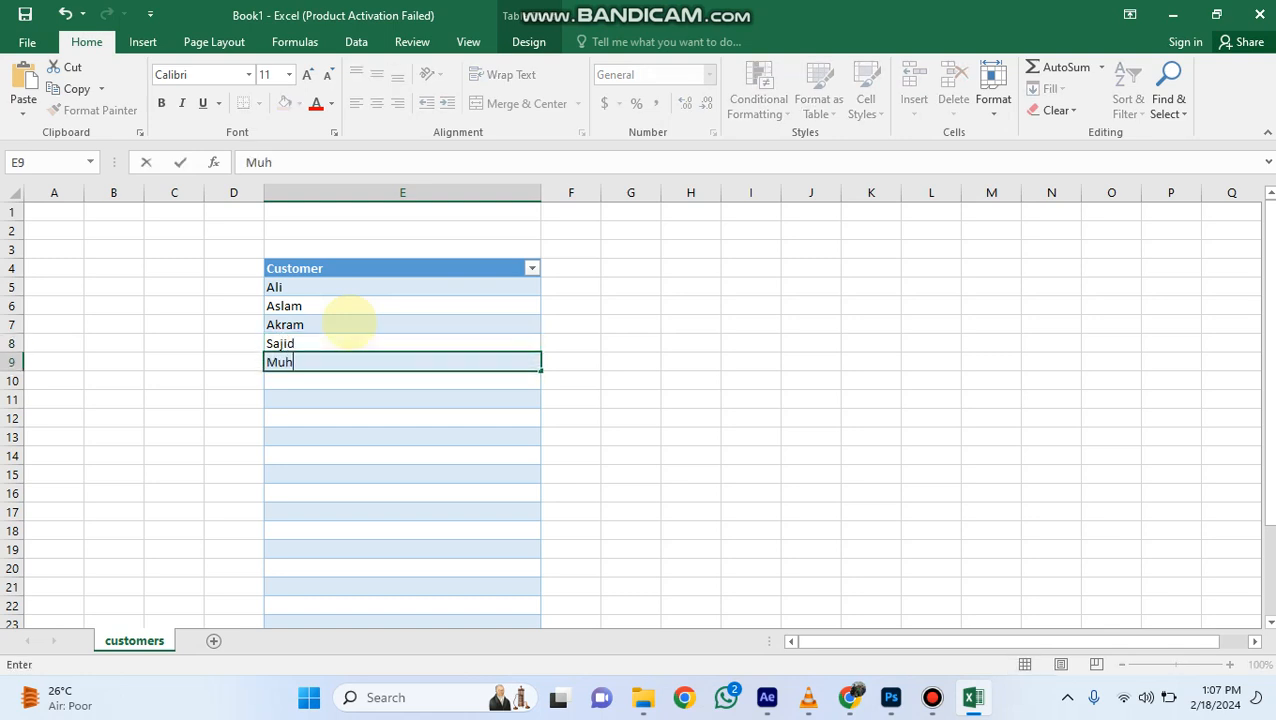
pyautogui.write('ammad Anwar')
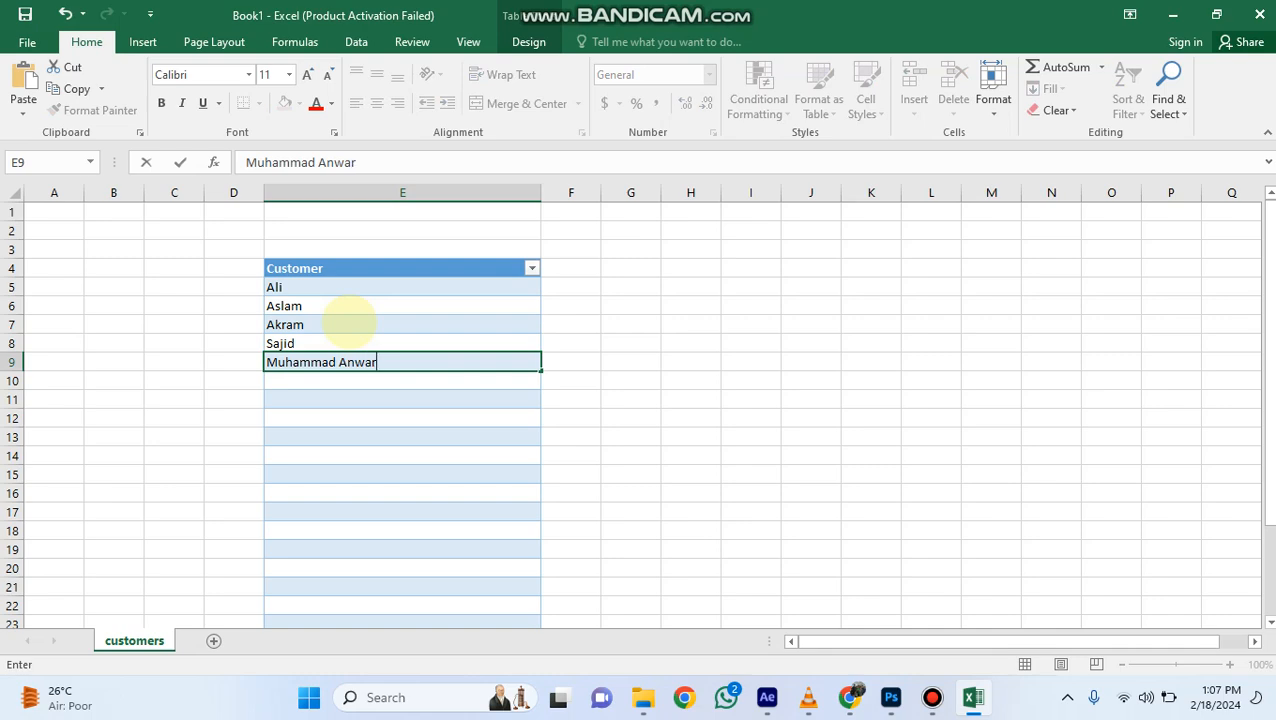
pyautogui.click(464, 494)
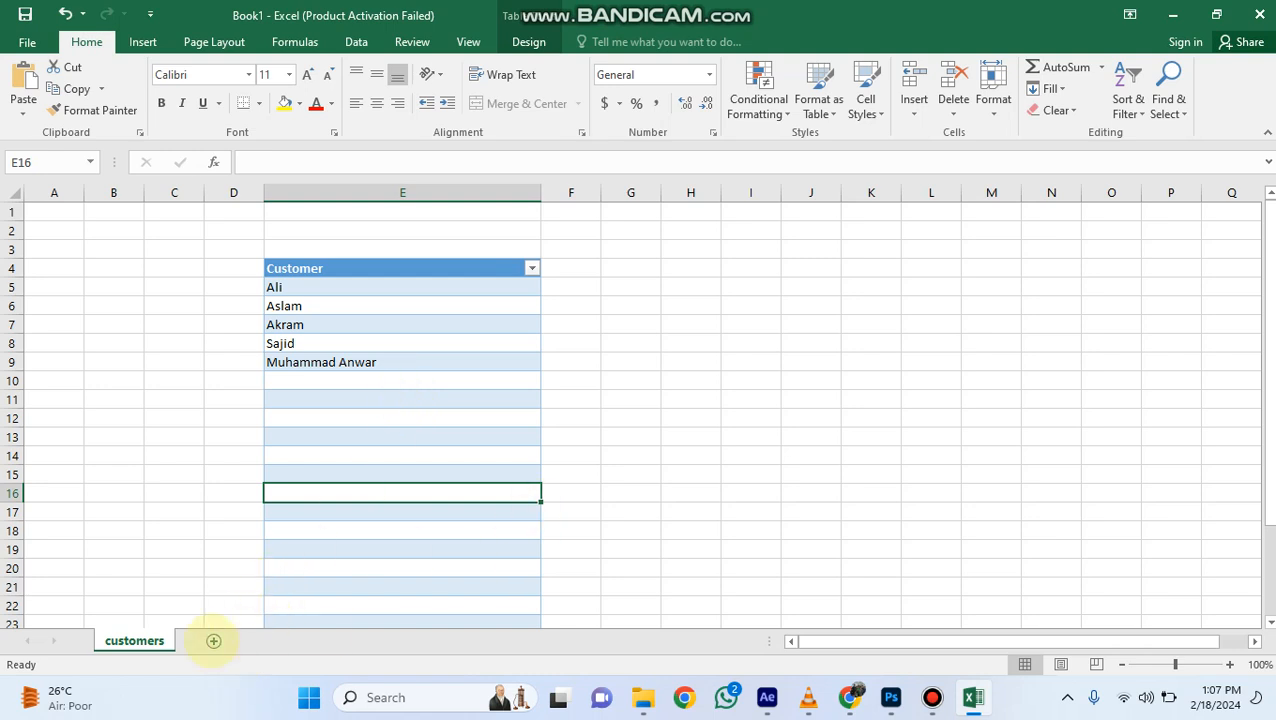
# Add a blank worksheet after "customers", and create a copy of the "customers" sheet placed before the original.
pyautogui.click(213, 641)
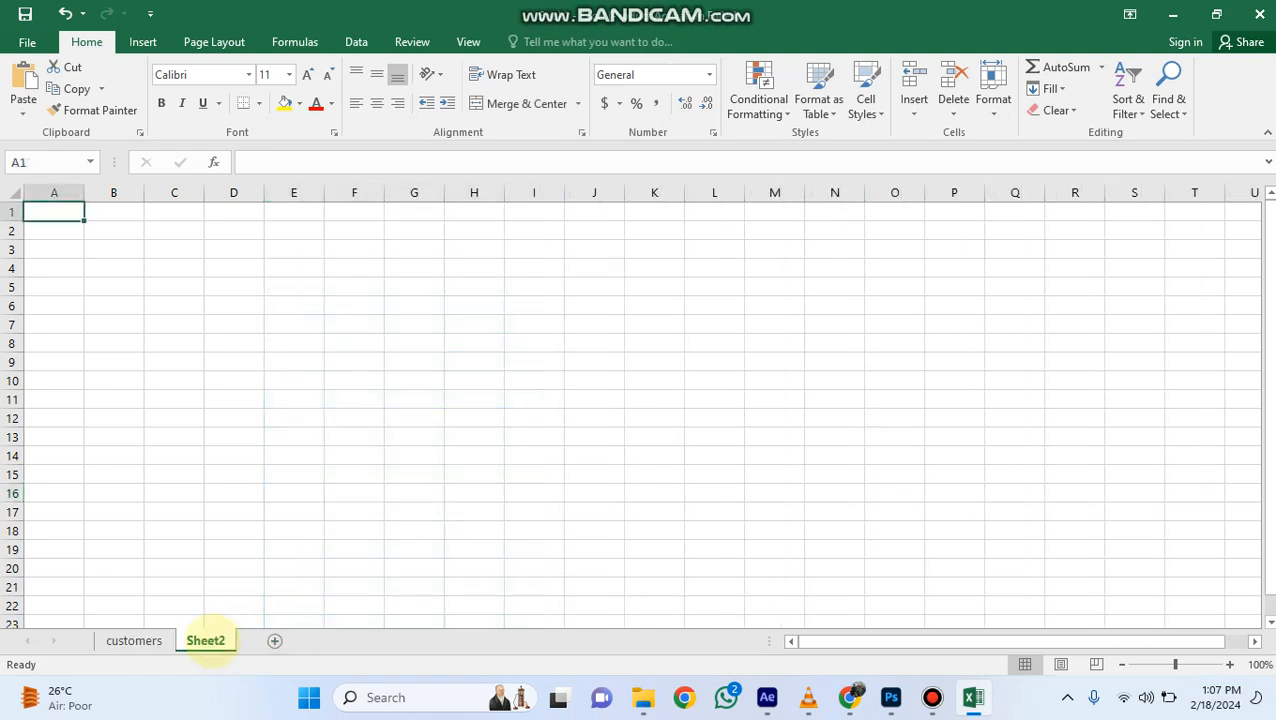
pyautogui.click(134, 641)
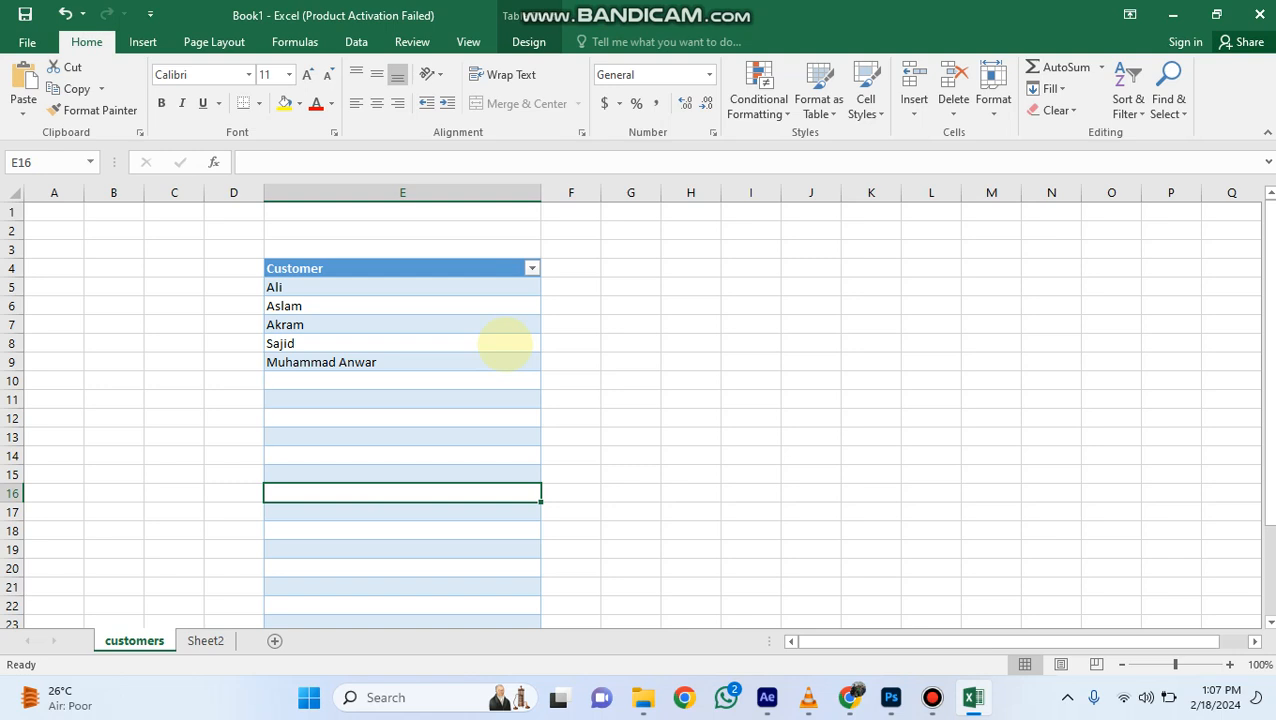
pyautogui.rightClick(131, 641)
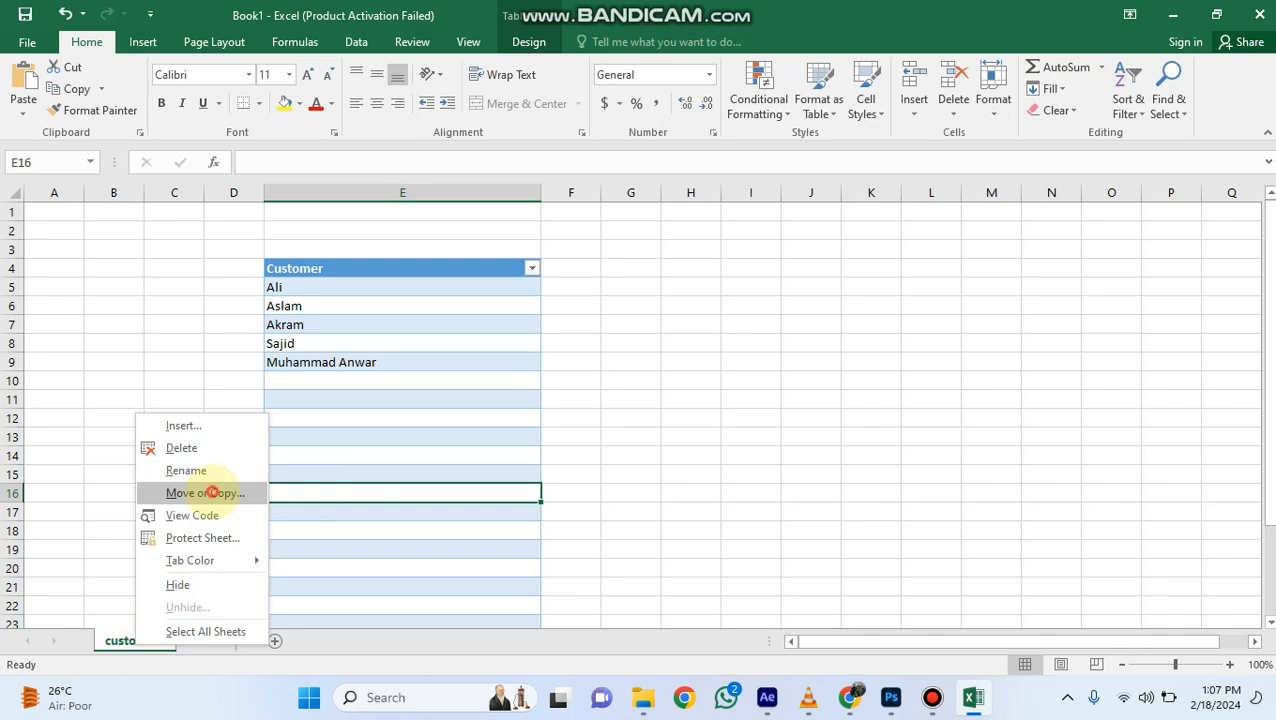
pyautogui.click(212, 493)
pyautogui.click(110, 562)
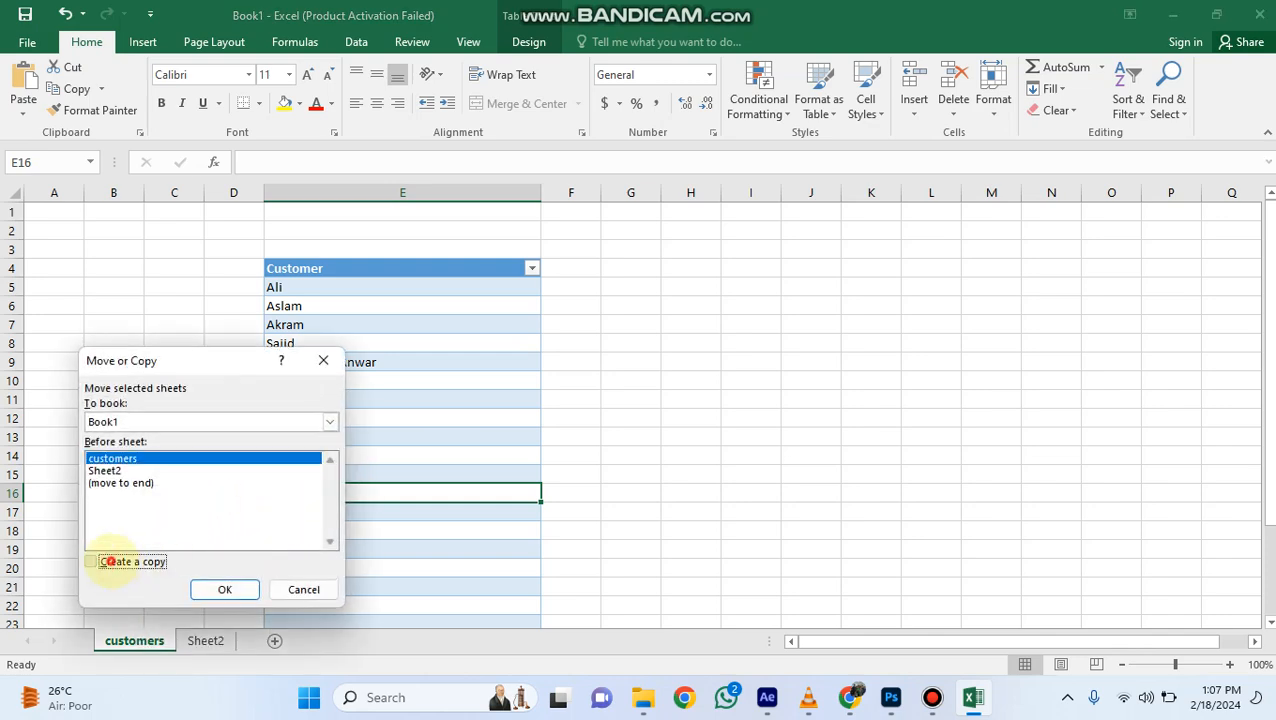
pyautogui.click(226, 590)
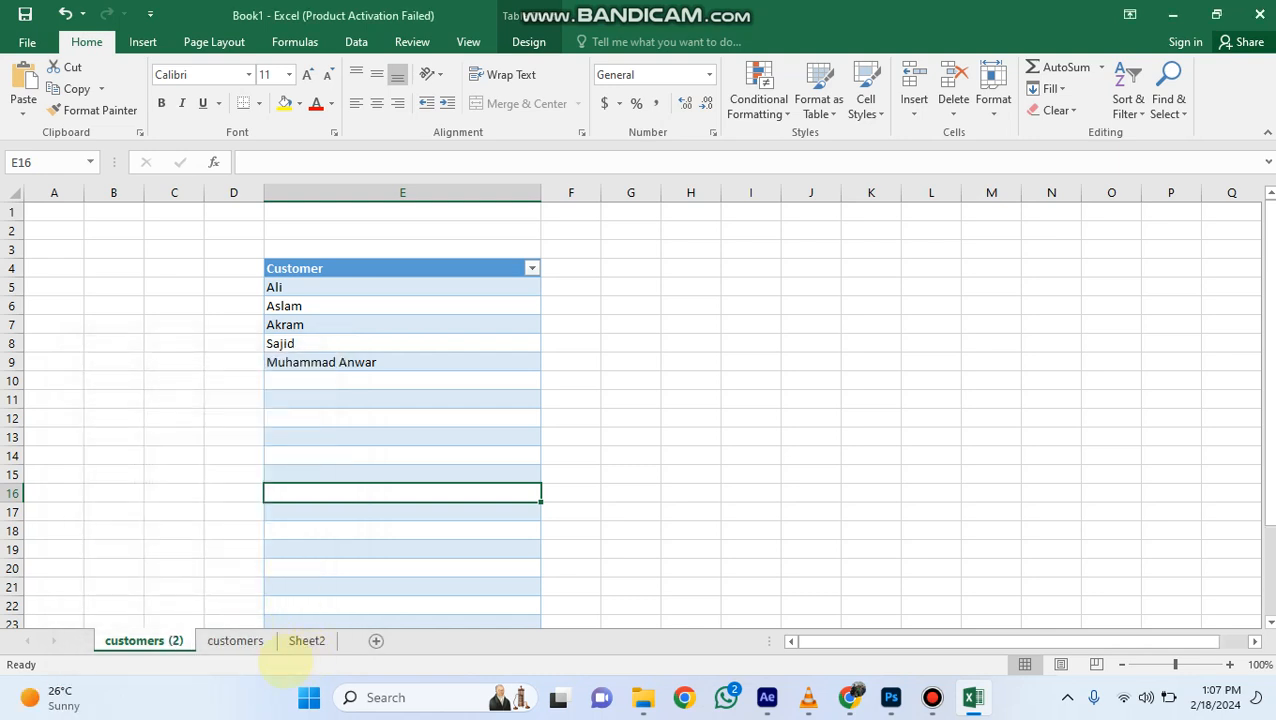
# Rename the copied sheet "customers (2)" as "Vendor".
pyautogui.rightClick(142, 641)
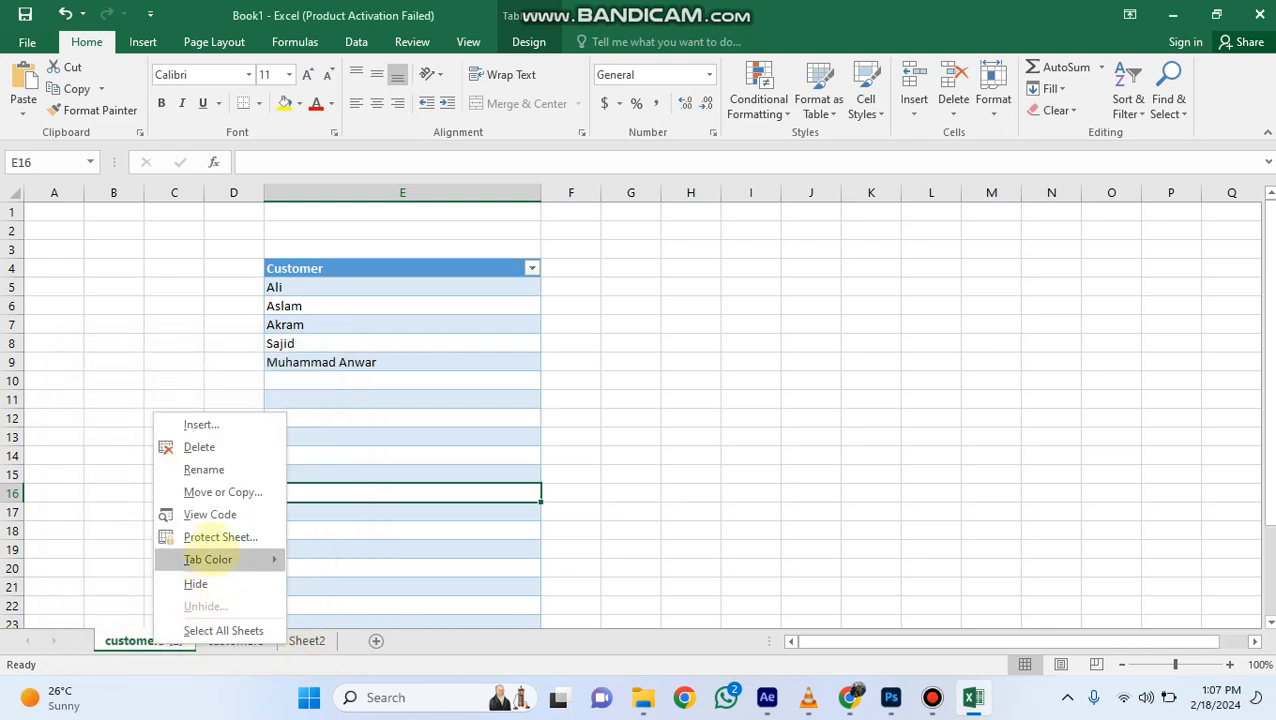
pyautogui.click(216, 470)
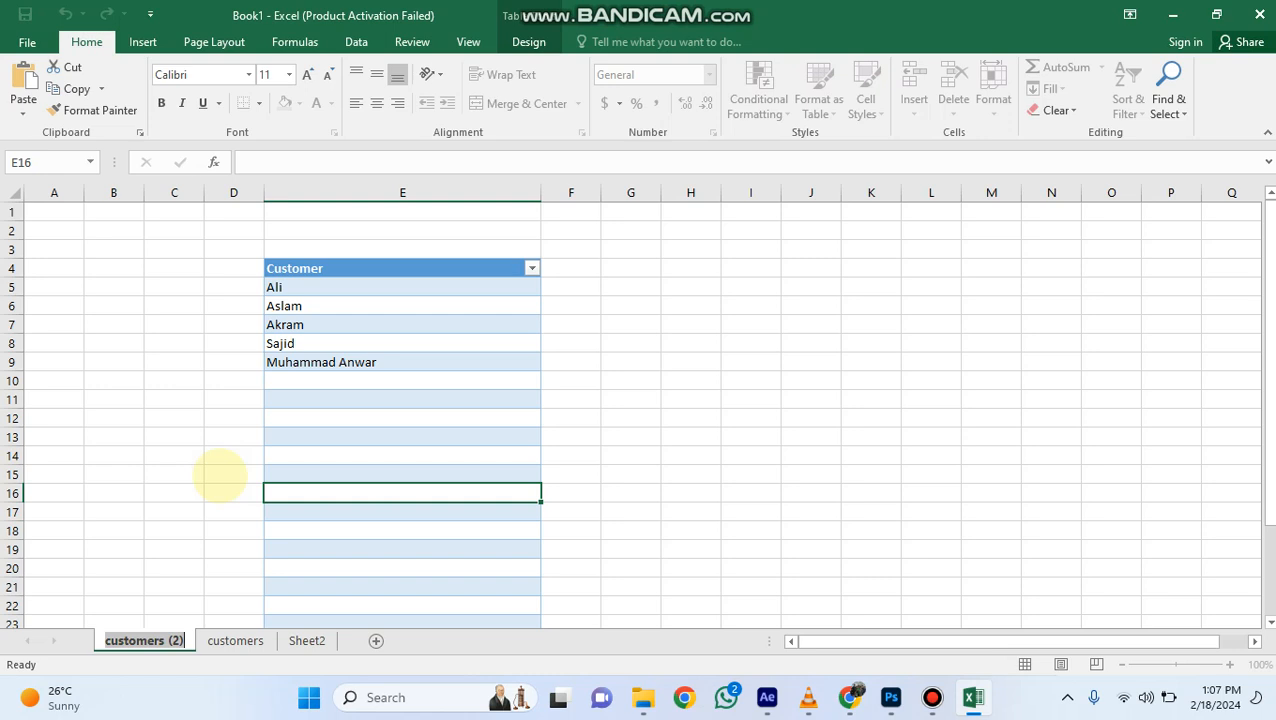
pyautogui.write('Vendor')
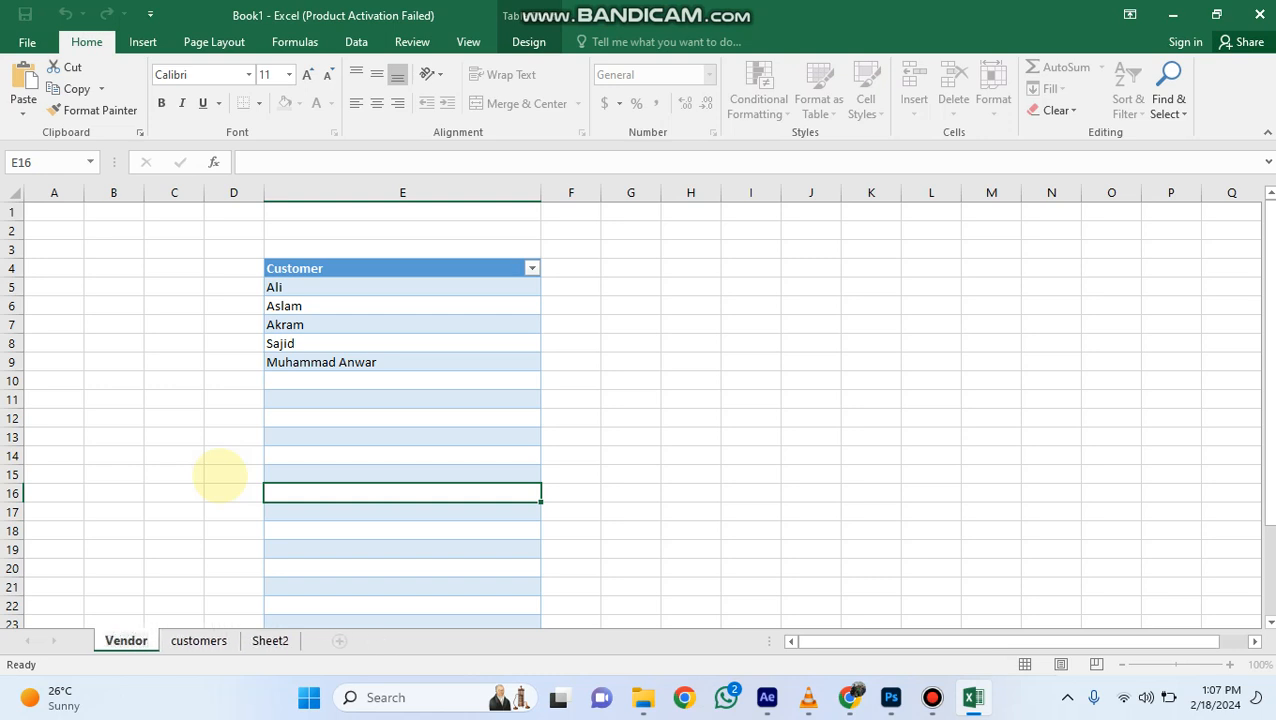
pyautogui.click(400, 324)
# Change the table header in E4 of the Vendor sheet to "Vendor".
pyautogui.click(340, 268)
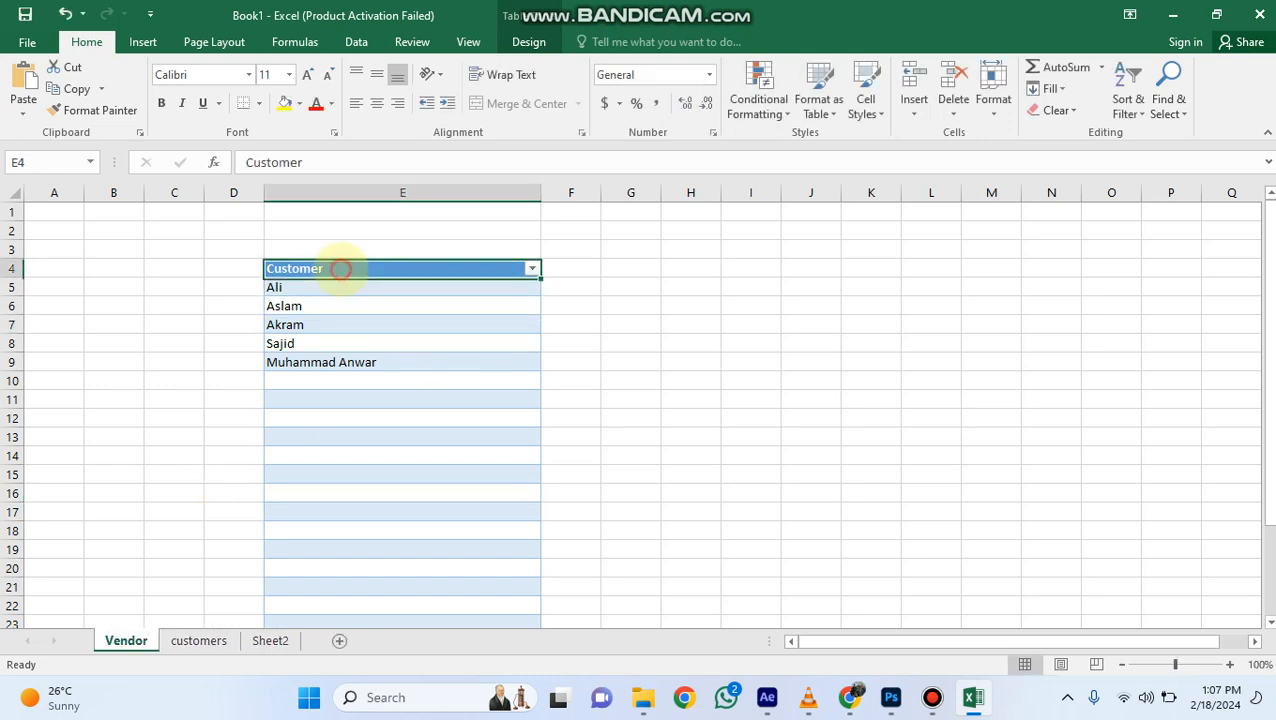
pyautogui.doubleClick(340, 268)
pyautogui.press('BackSpace')
pyautogui.press('BackSpace')
pyautogui.press('BackSpace')
pyautogui.press('BackSpace')
pyautogui.press('BackSpace')
pyautogui.press('BackSpace')
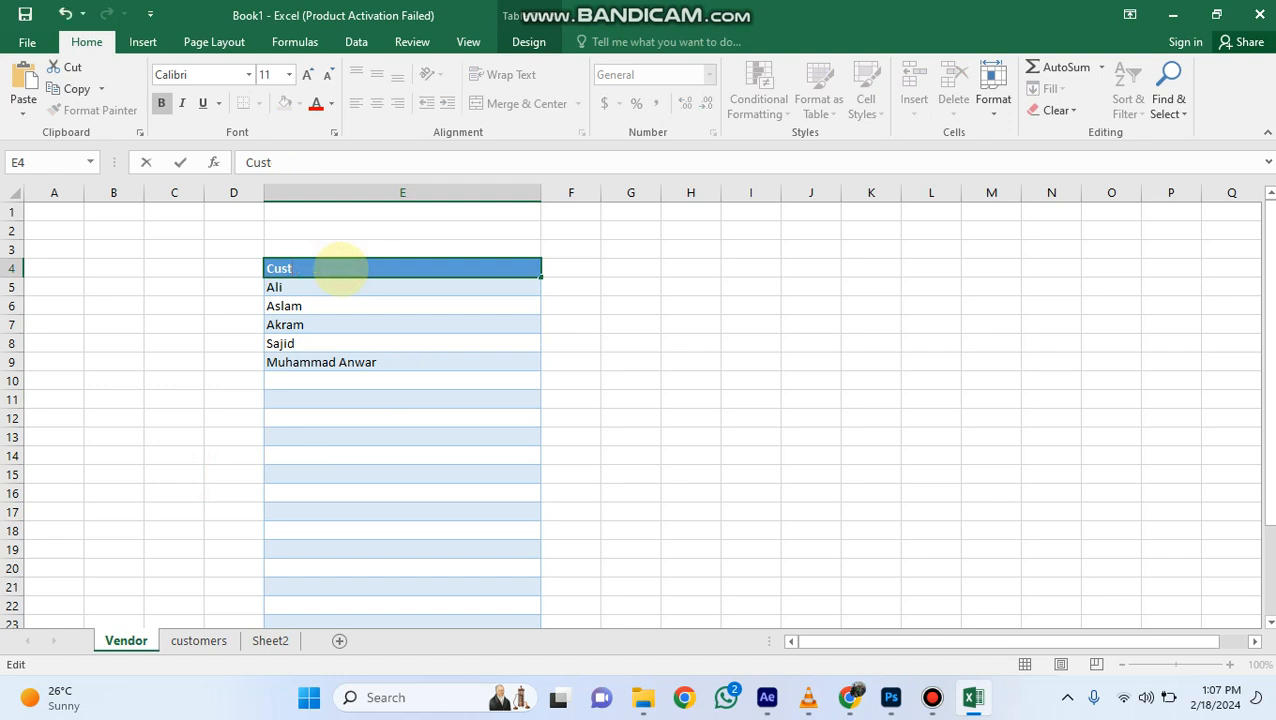
pyautogui.write('Vendor')
pyautogui.click(298, 285)
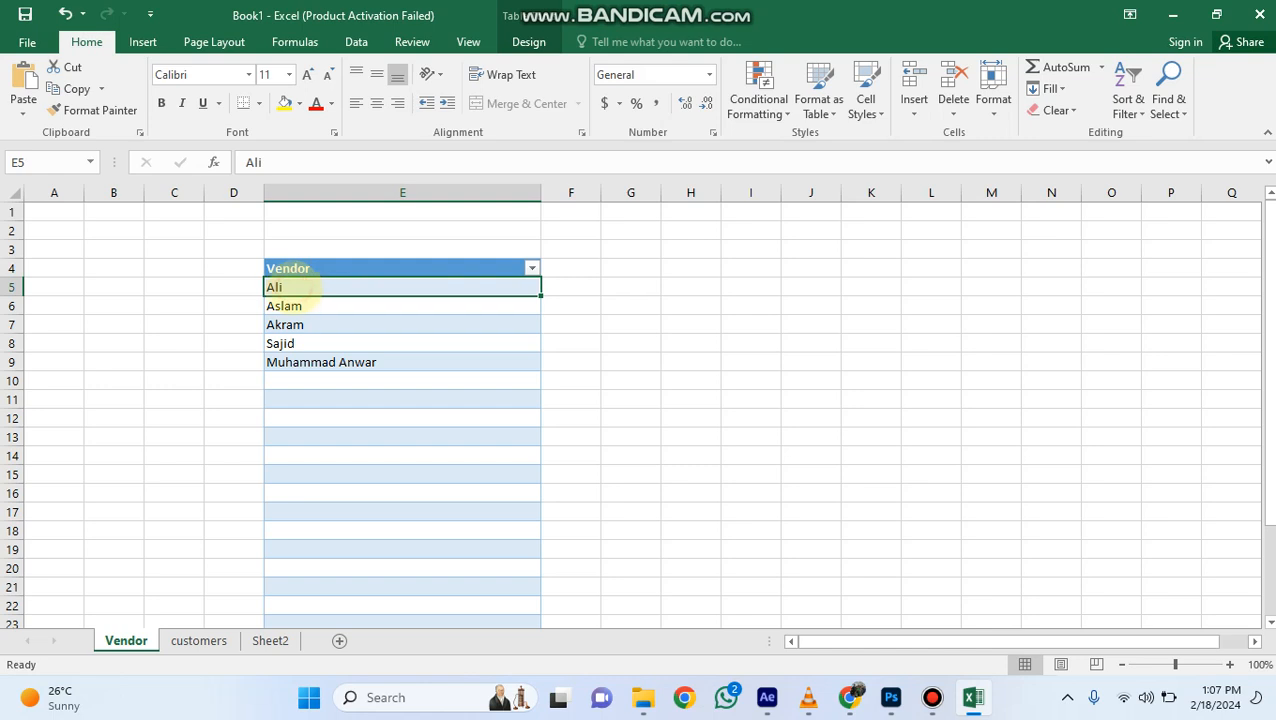
# Replace the customer names in E5 and E6 of the Vendor table with the first two vendors' names.
pyautogui.doubleClick(300, 287)
pyautogui.press('BackSpace')
pyautogui.press('BackSpace')
pyautogui.press('BackSpace')
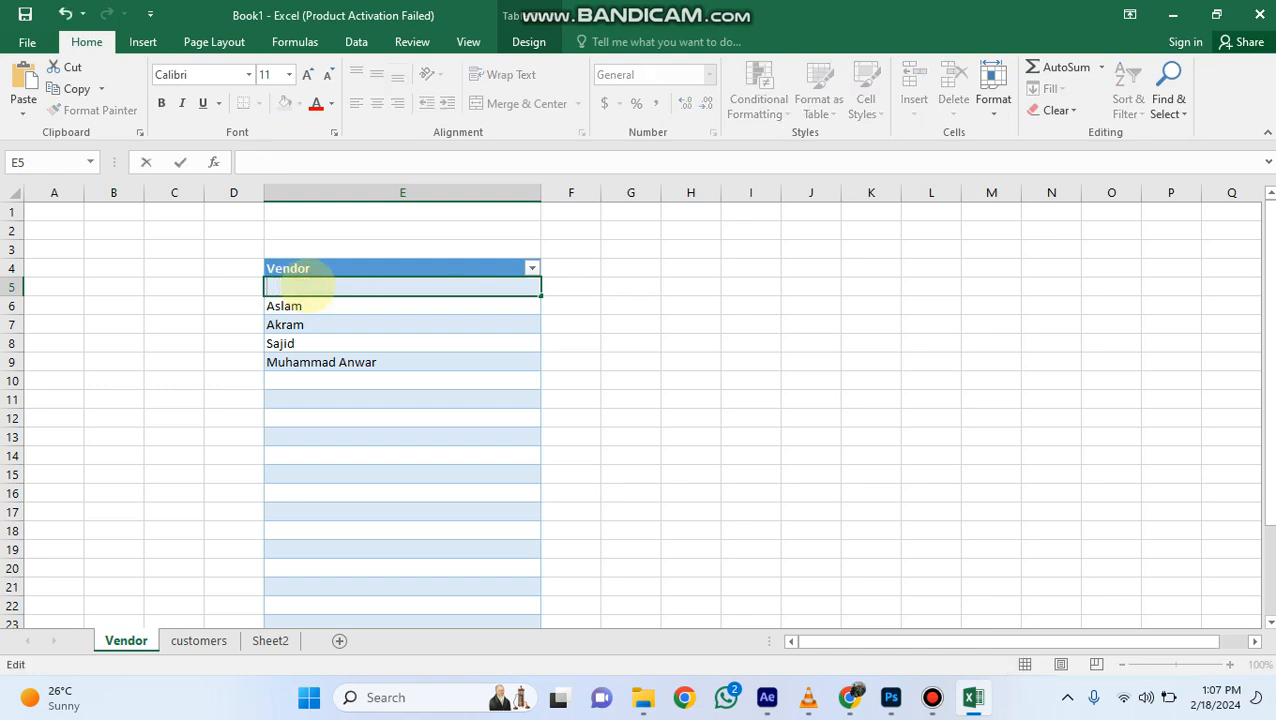
pyautogui.write('Mo')
pyautogui.press('BackSpace')
pyautogui.press('BackSpace')
pyautogui.write('Hasaa')
pyautogui.press('BackSpace')
pyautogui.click(326, 309)
pyautogui.write('Afrididi')
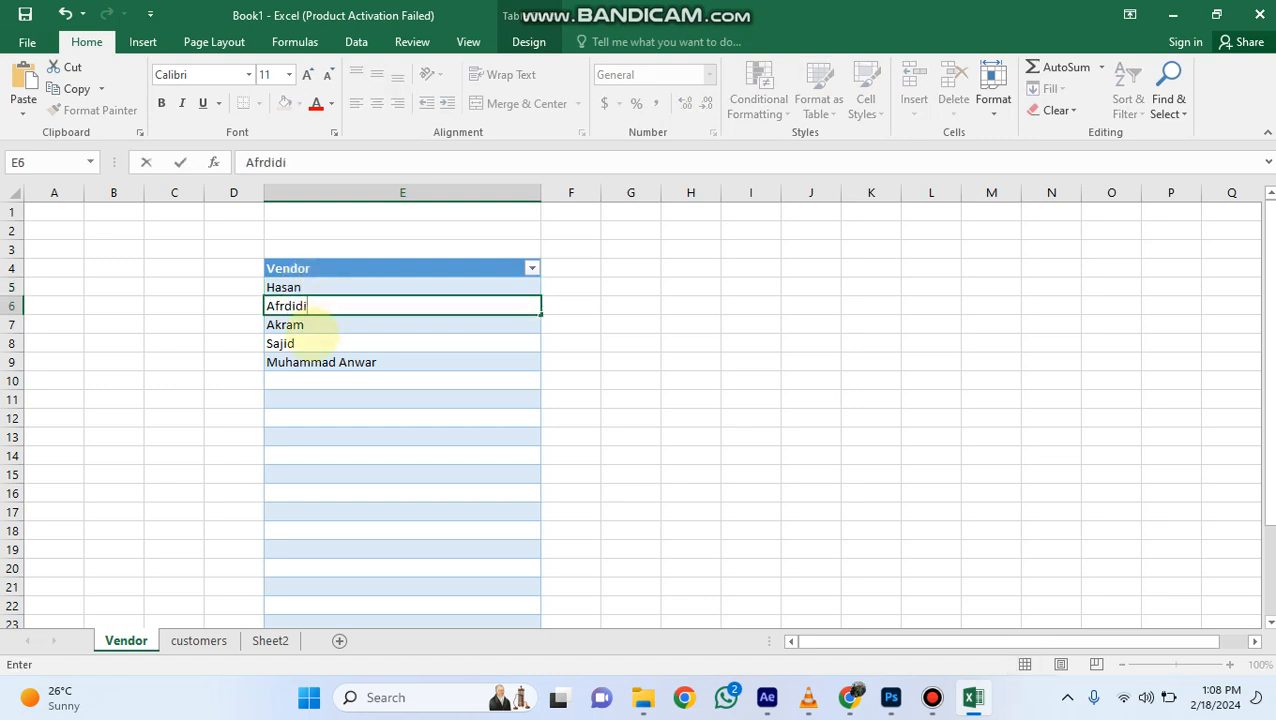
# Overwrite the remaining customer names in E7 to E9 of the Vendor table with three vendors' names.
pyautogui.click(316, 326)
pyautogui.write('Ja')
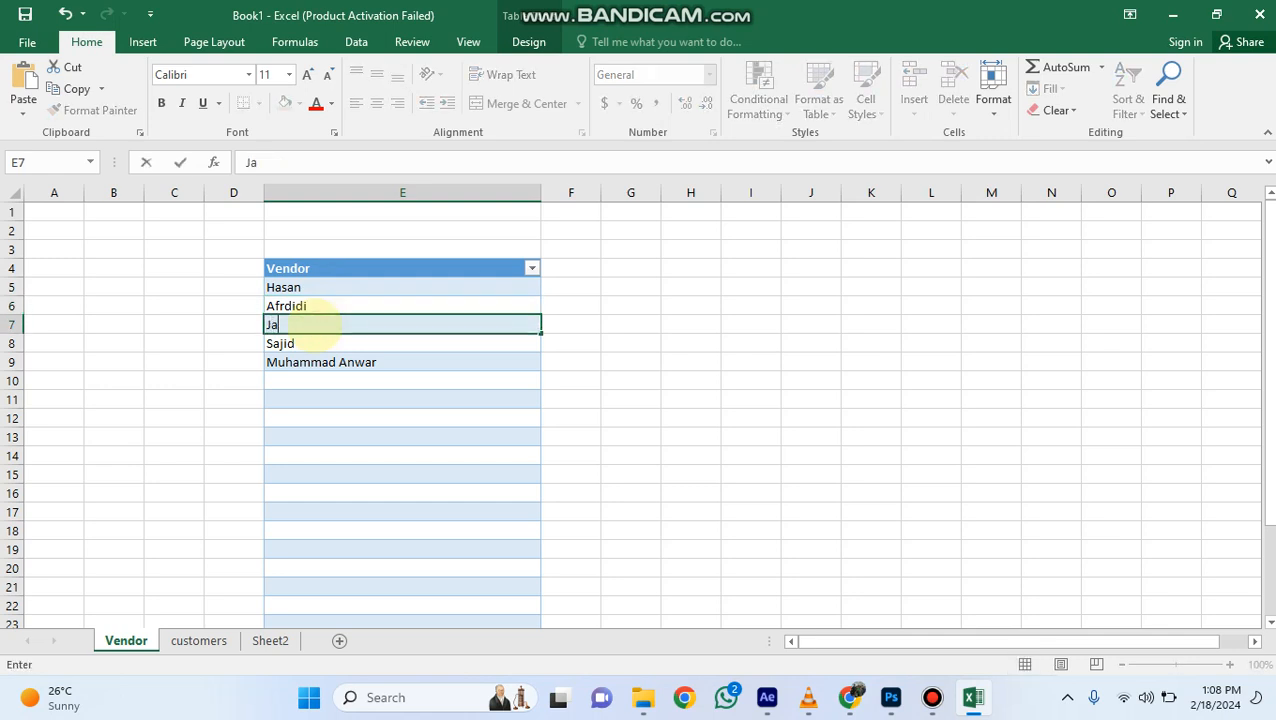
pyautogui.write('mal')
pyautogui.click(412, 346)
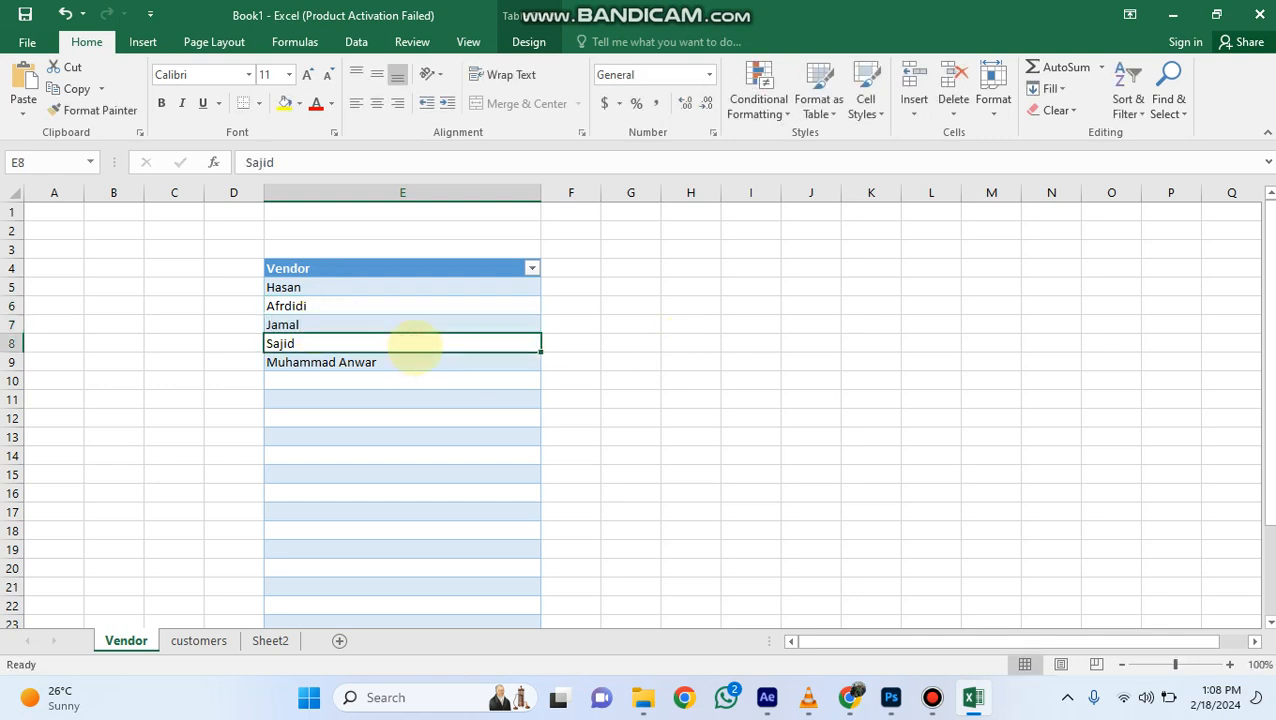
pyautogui.write('Javed')
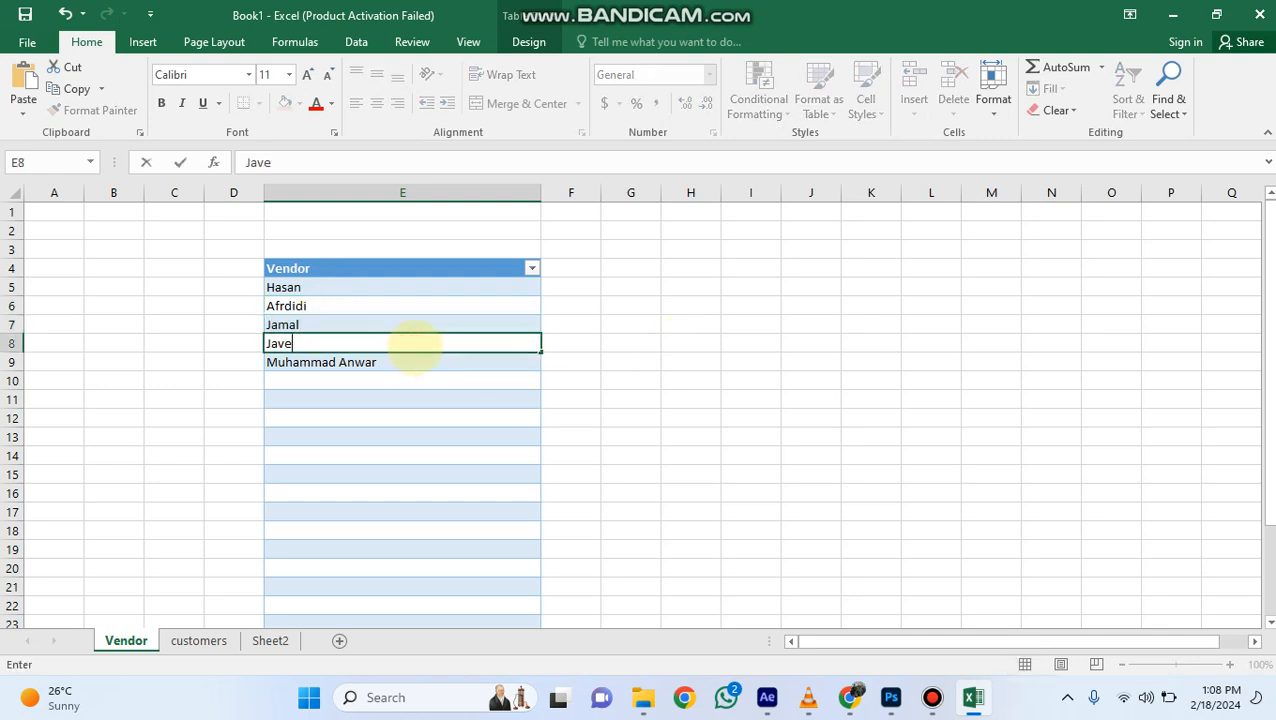
pyautogui.click(377, 360)
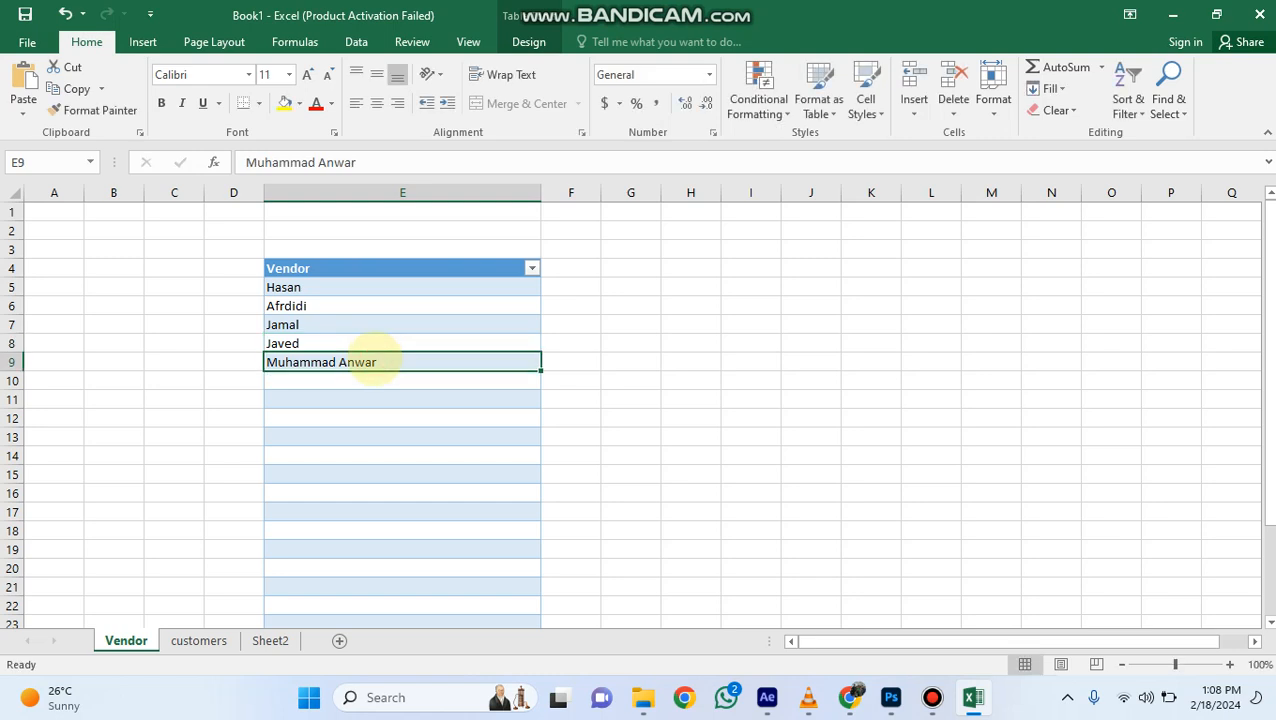
pyautogui.write('Aree')
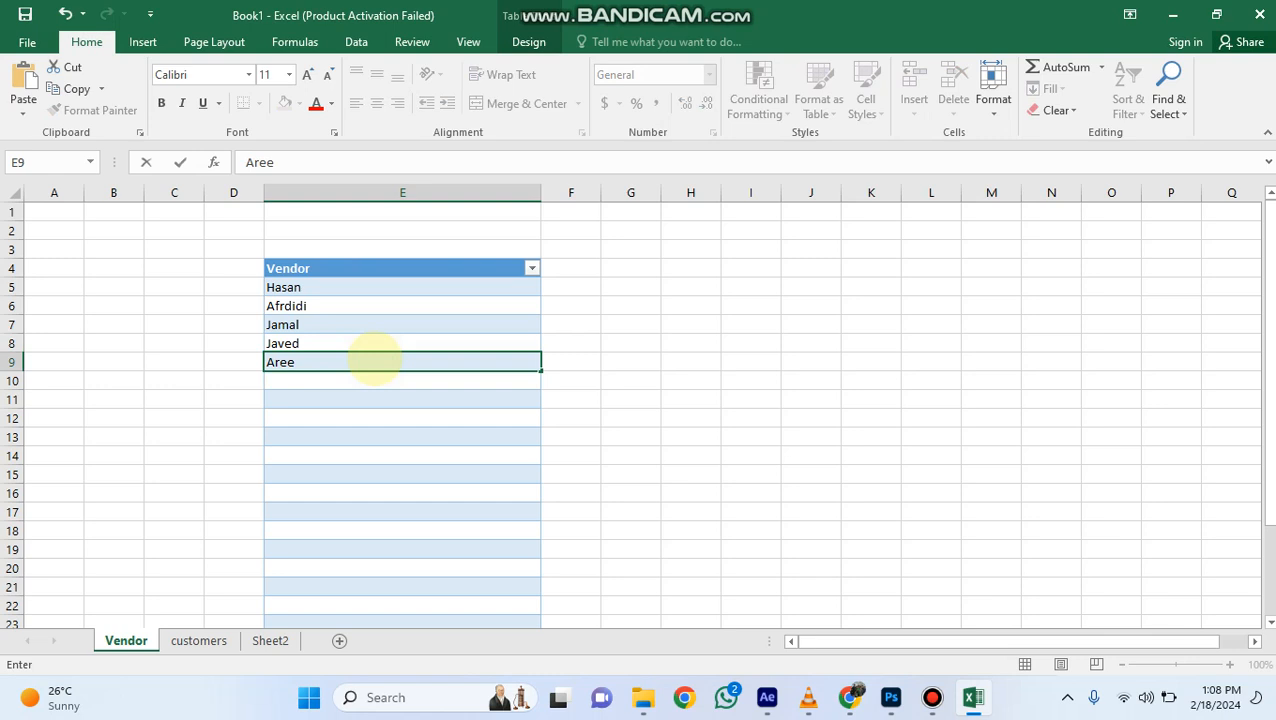
pyautogui.write('b')
pyautogui.click(427, 495)
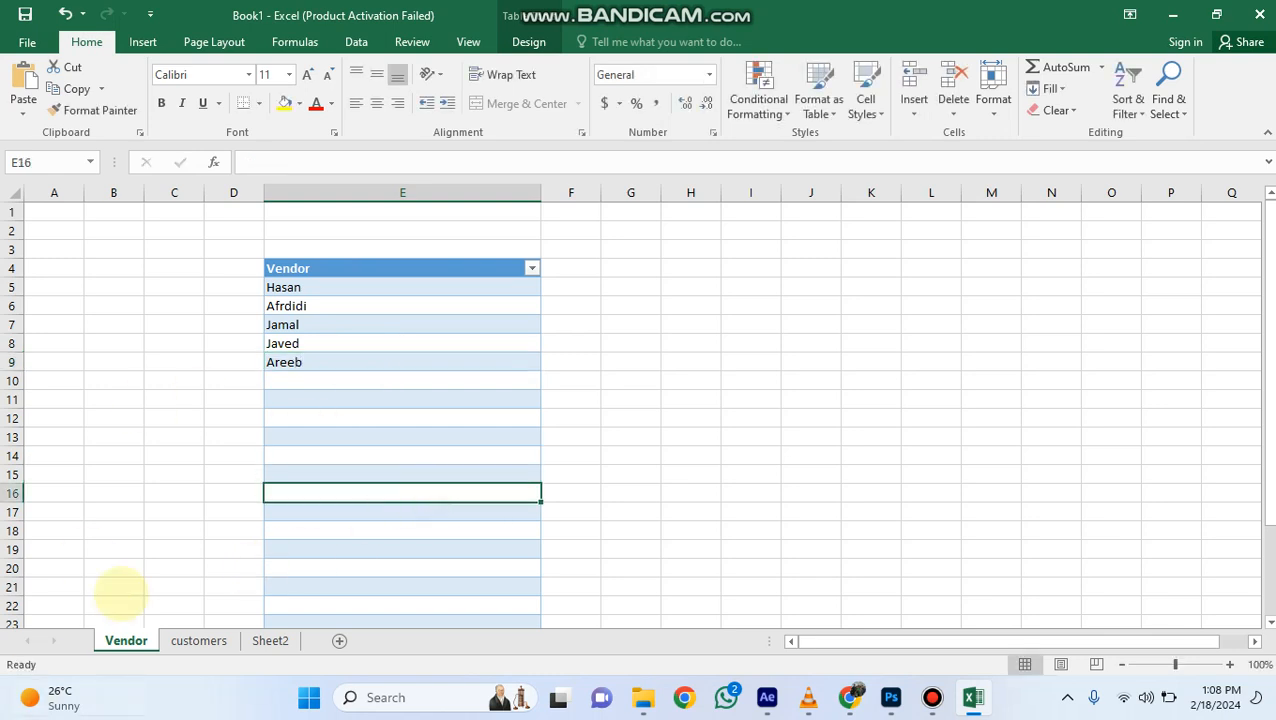
# Rename the blank worksheet "Sheet2" as "invoice".
pyautogui.click(138, 641)
pyautogui.click(195, 640)
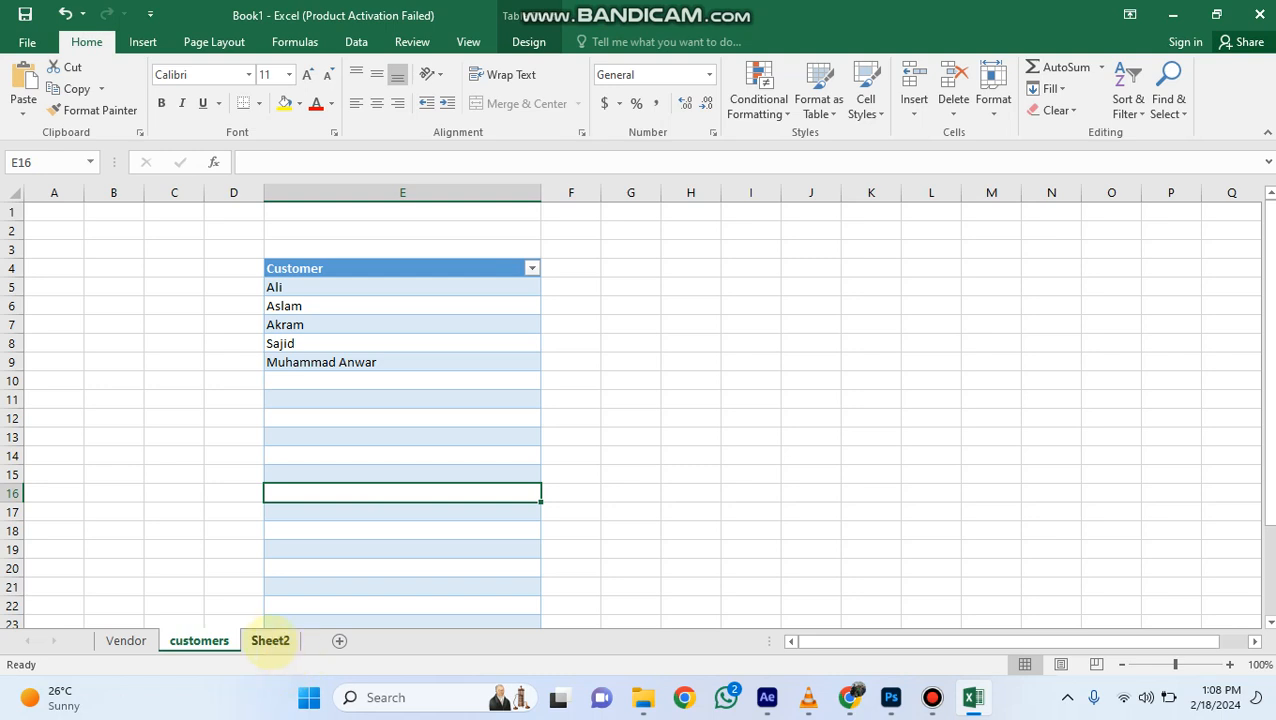
pyautogui.click(270, 641)
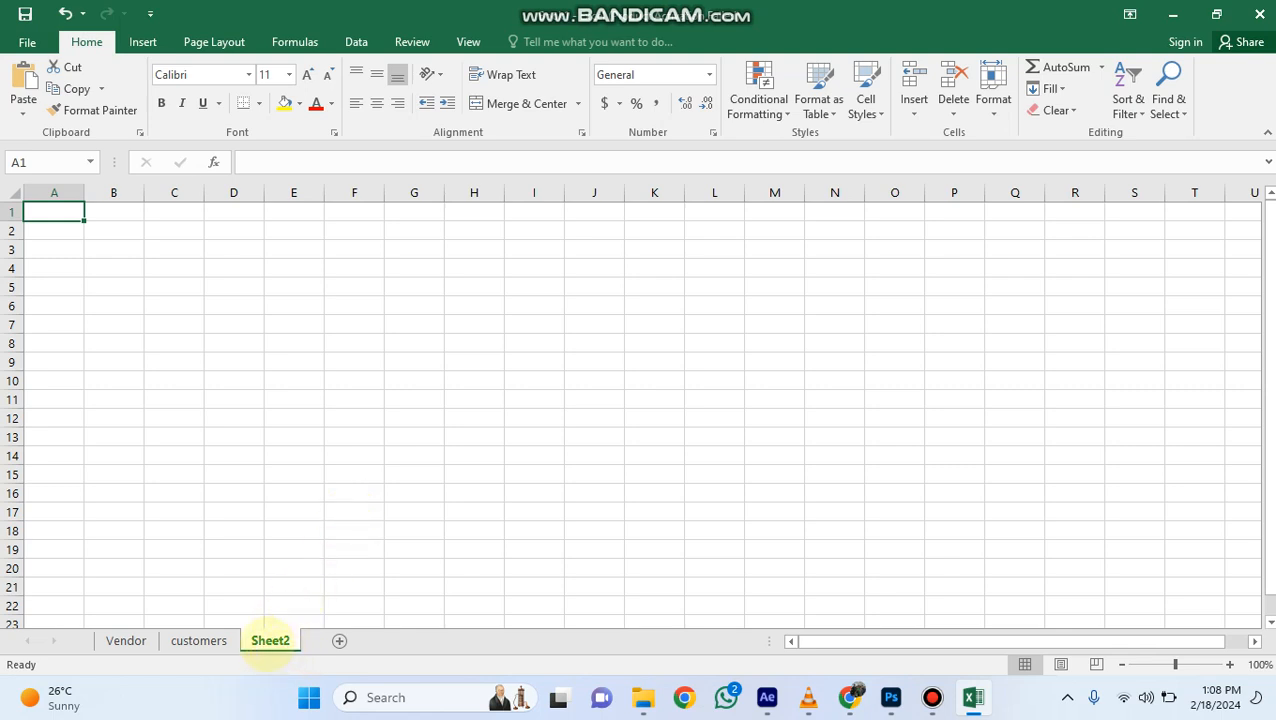
pyautogui.rightClick(270, 641)
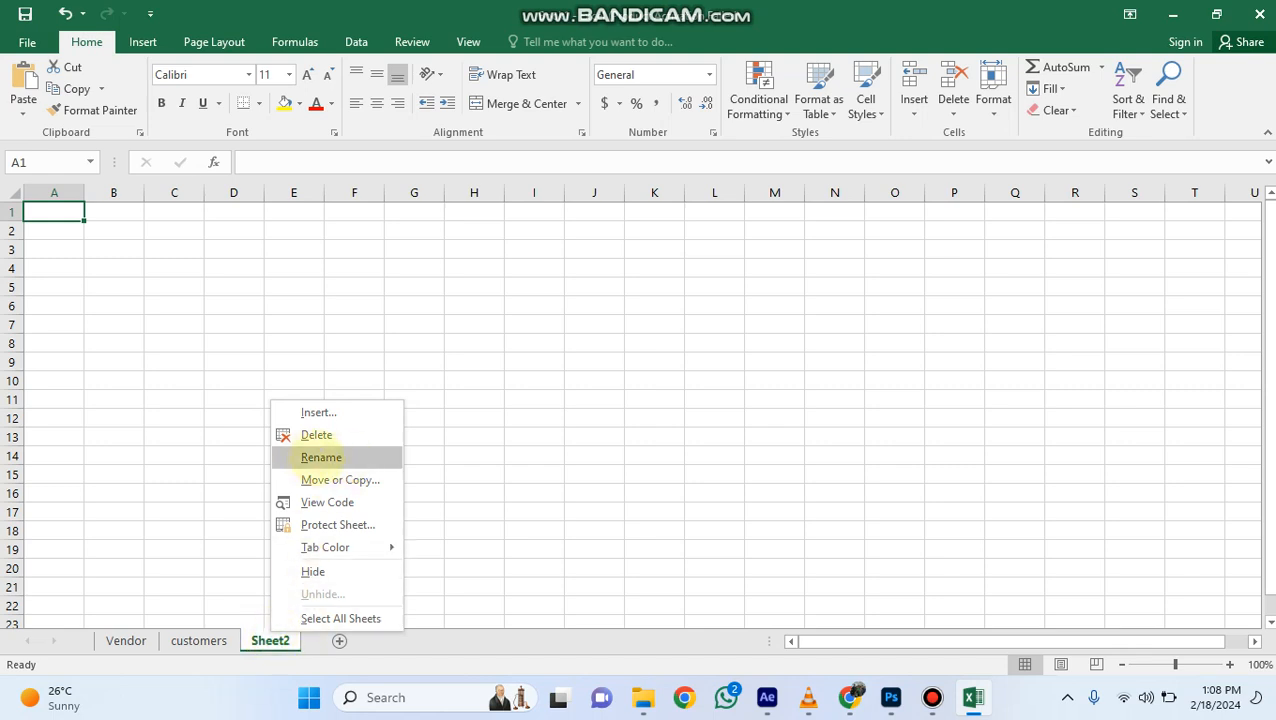
pyautogui.click(318, 457)
pyautogui.write('nvoice')
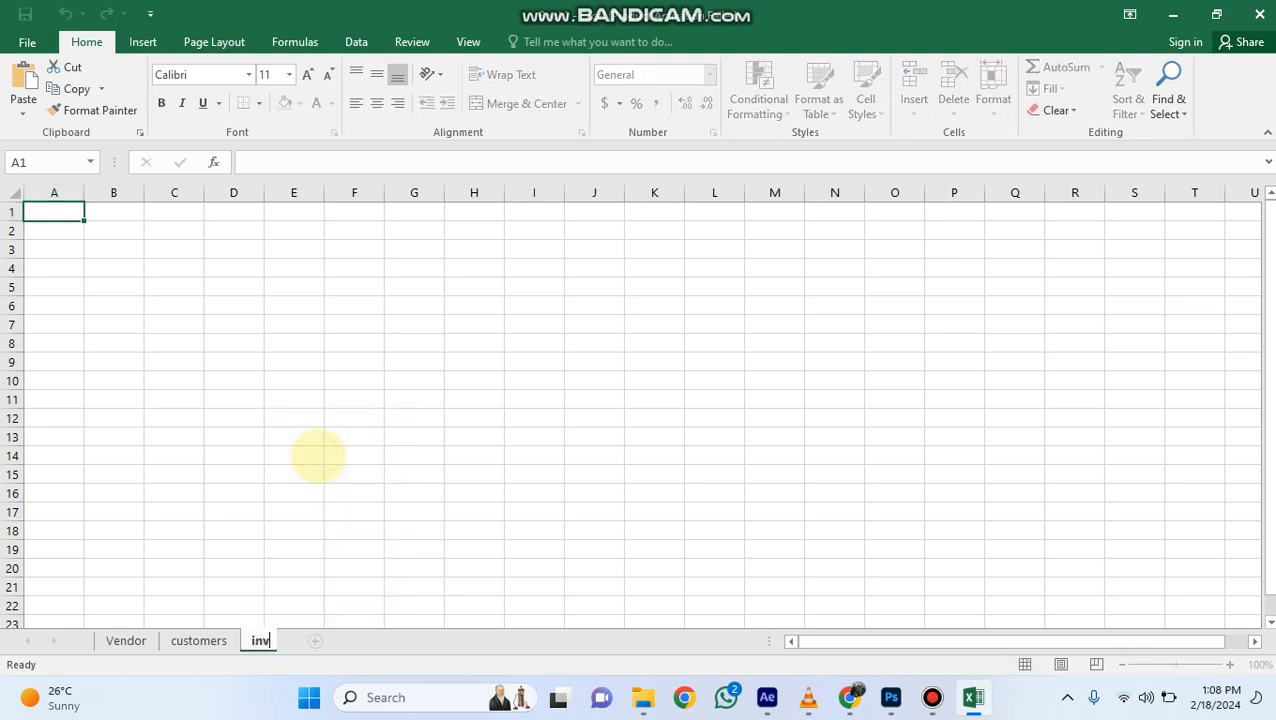
pyautogui.click(342, 445)
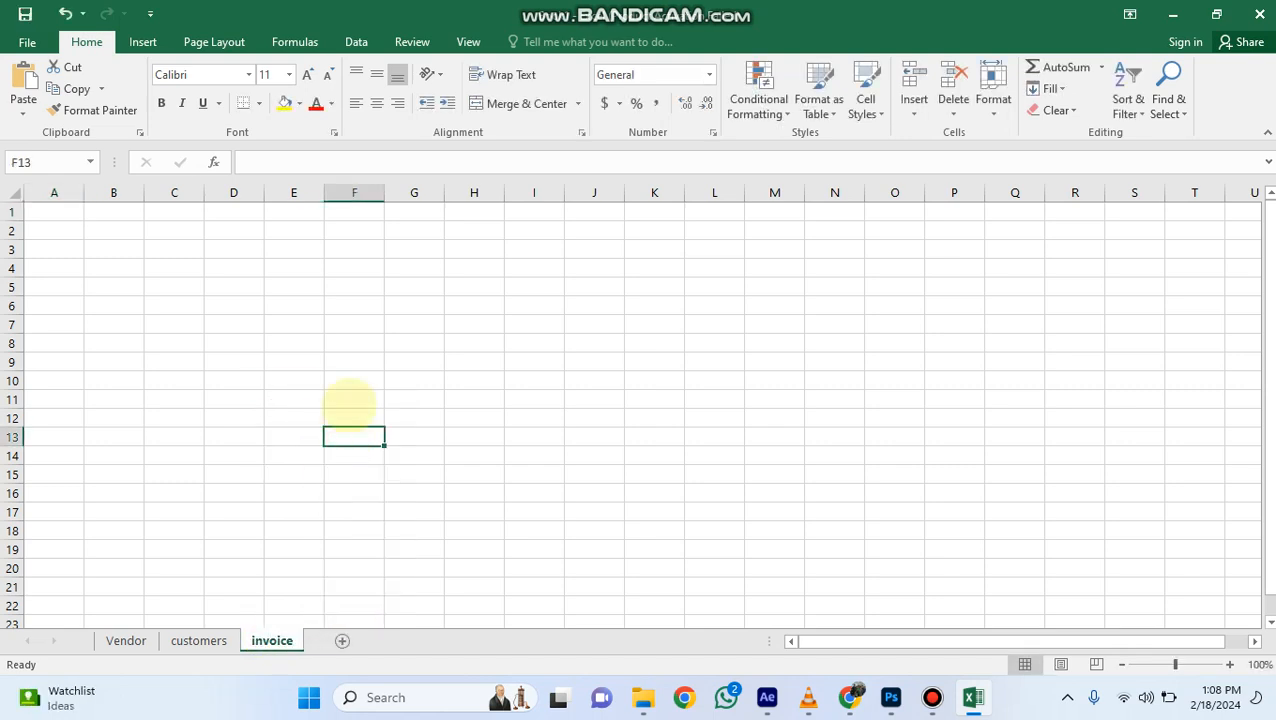
# Enter the column headings "Inv Date", "Inv #", "Customer" and "Amount" in cells E6 to H6 of the invoice sheet.
pyautogui.click(305, 350)
pyautogui.click(308, 296)
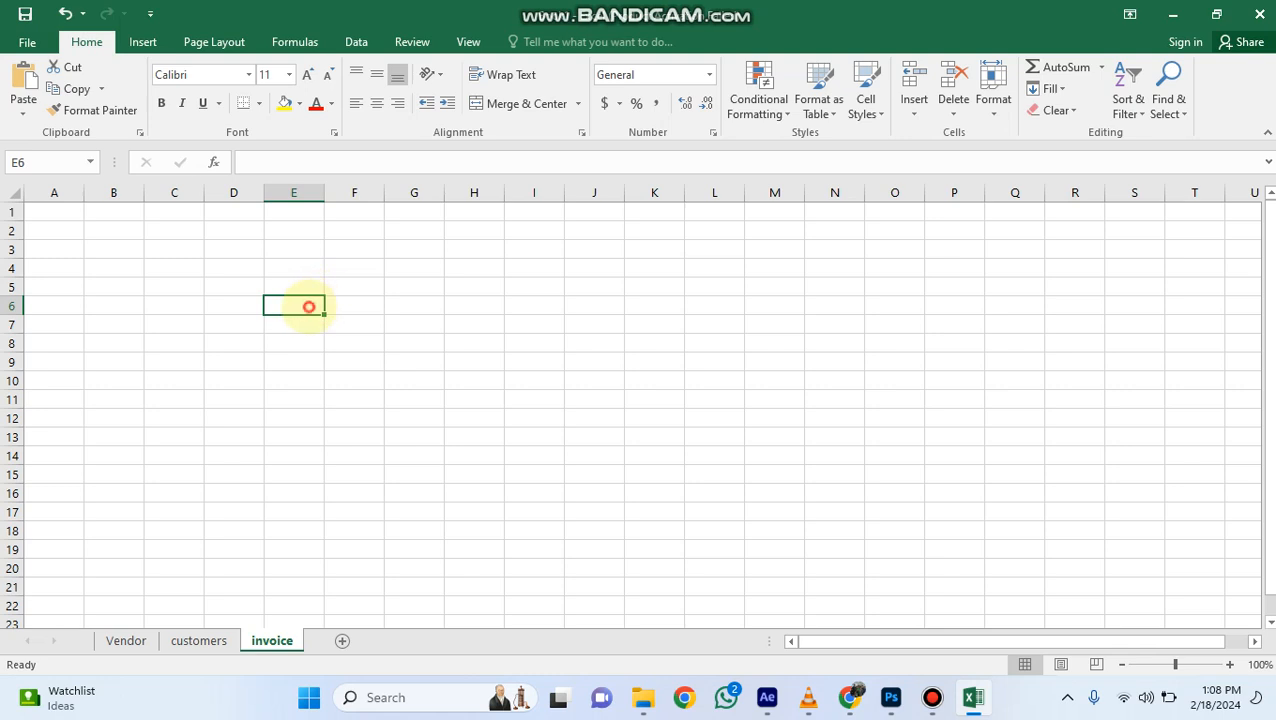
pyautogui.write('Inv')
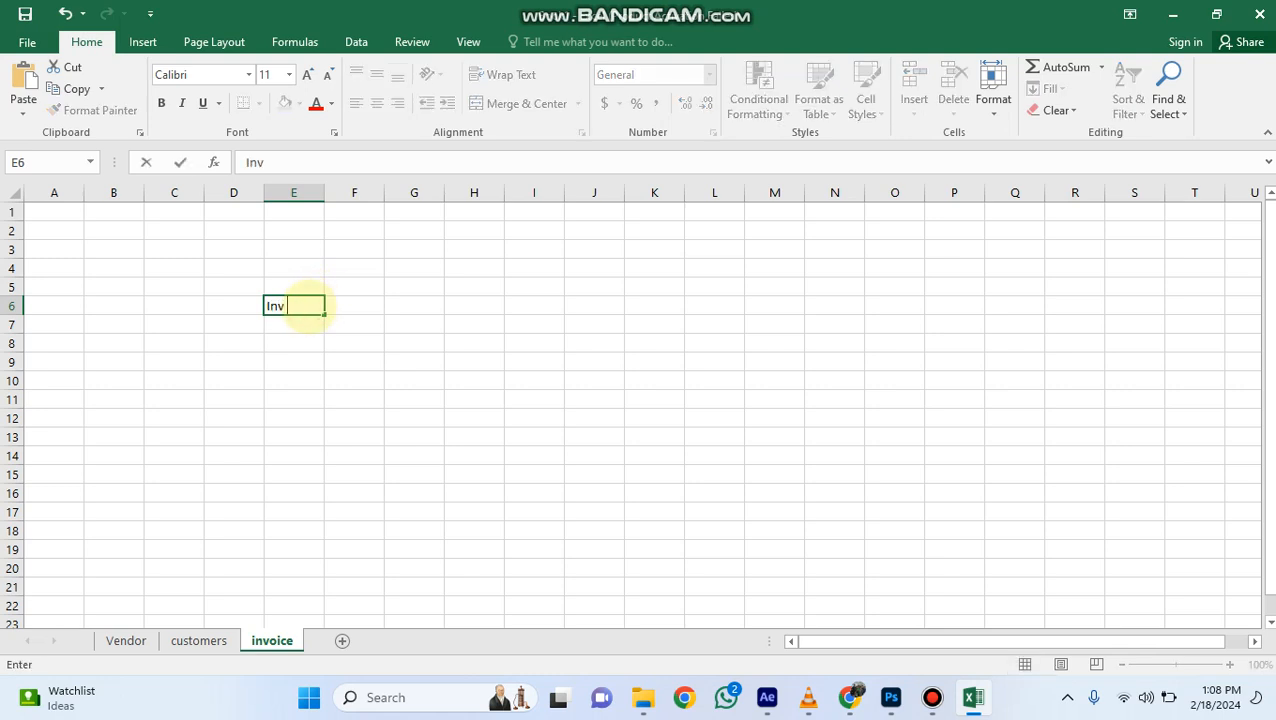
pyautogui.write(' Date')
pyautogui.press('Tab')
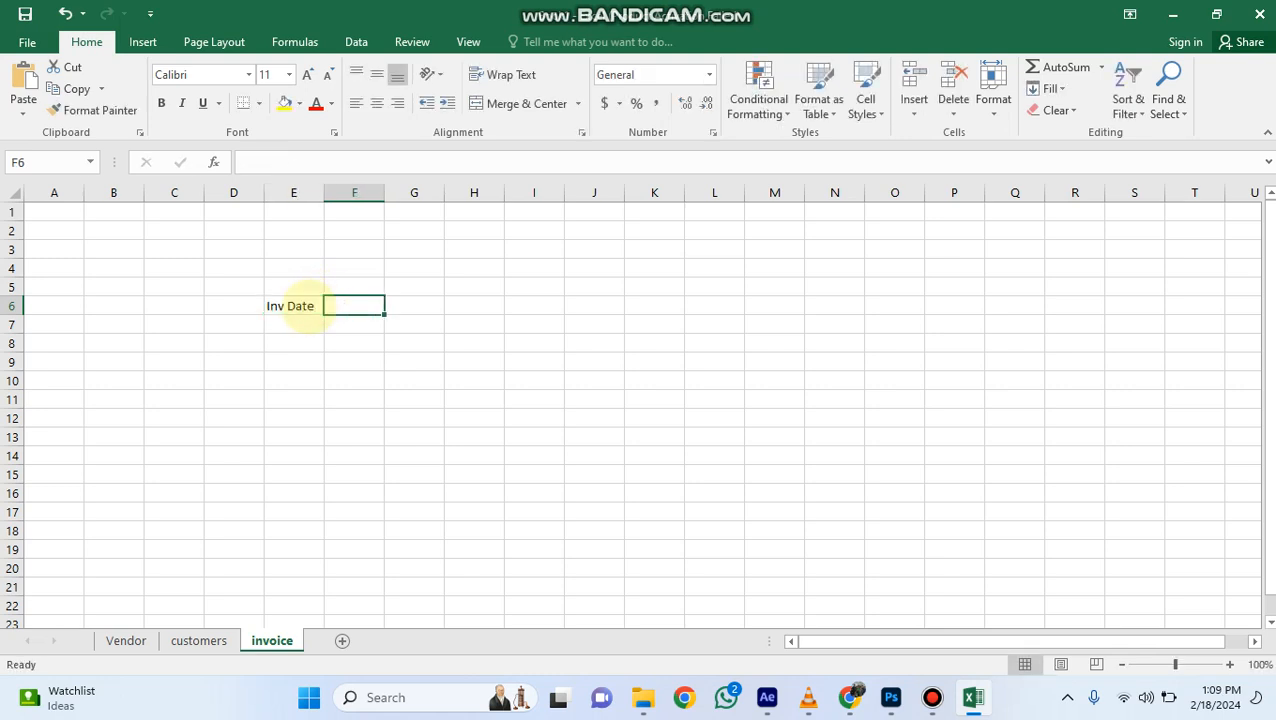
pyautogui.write('Inv #')
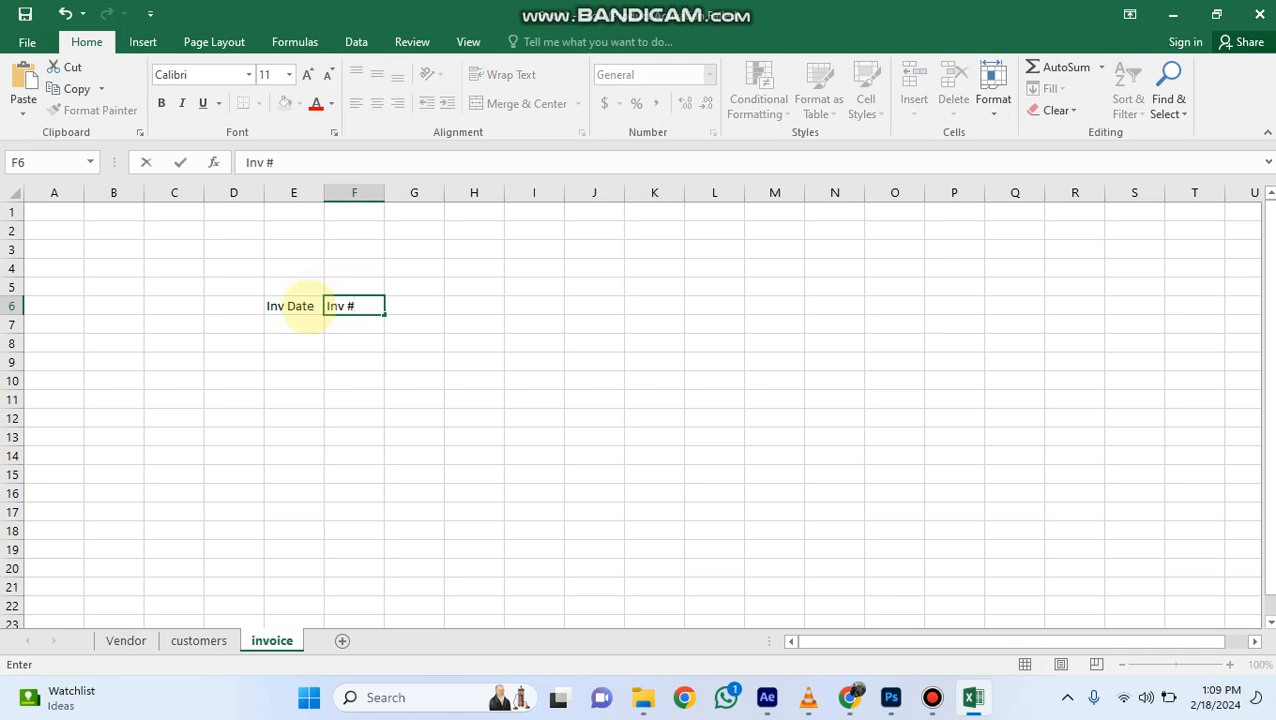
pyautogui.press('Tab')
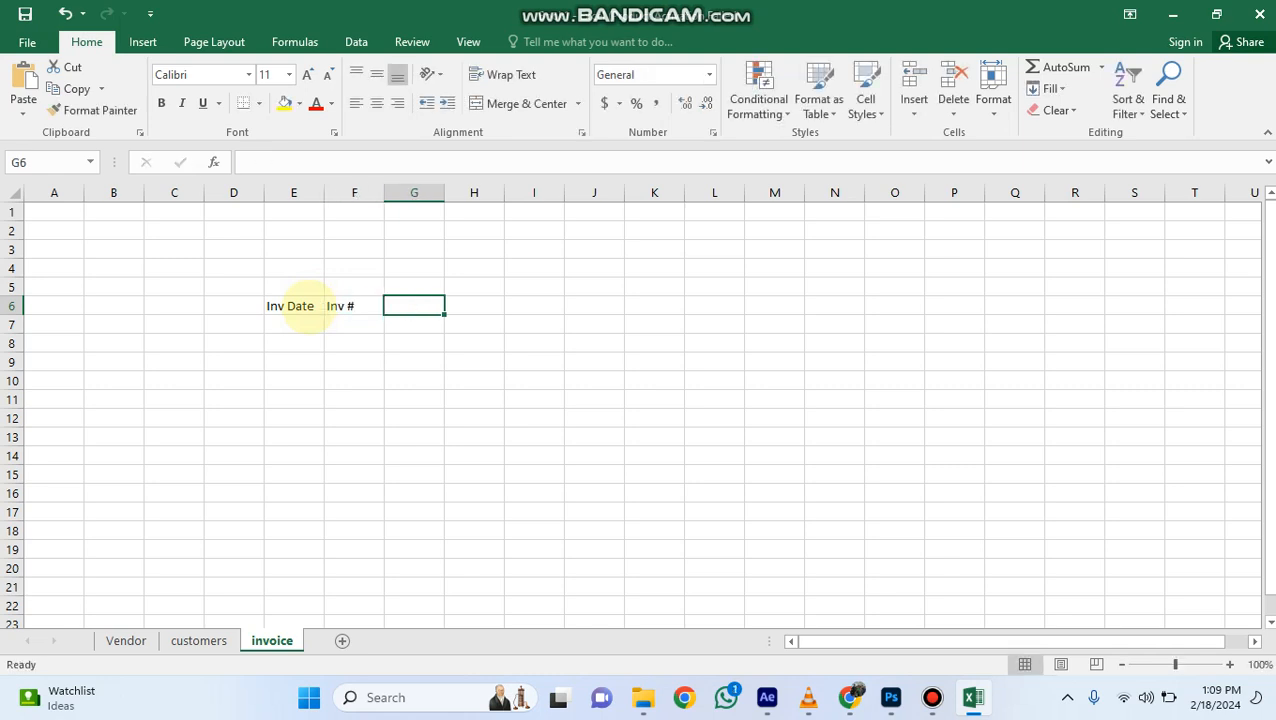
pyautogui.write('Customer')
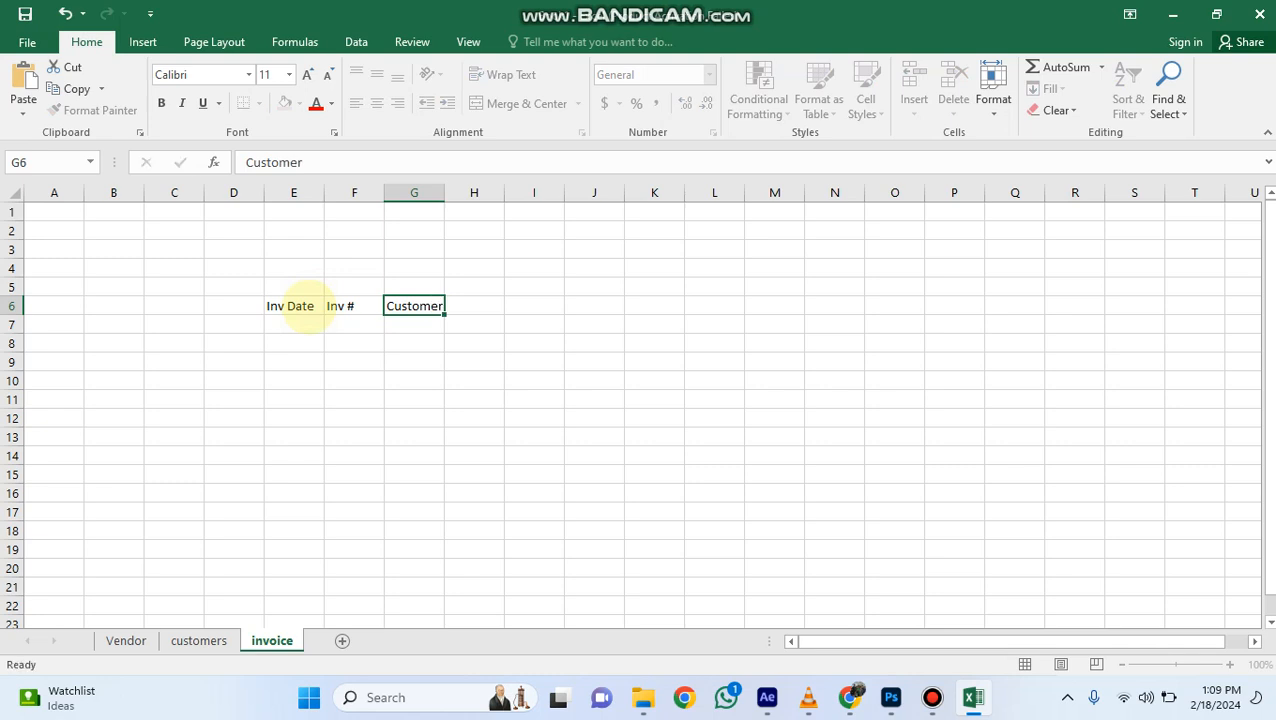
pyautogui.press('Tab')
pyautogui.write('A')
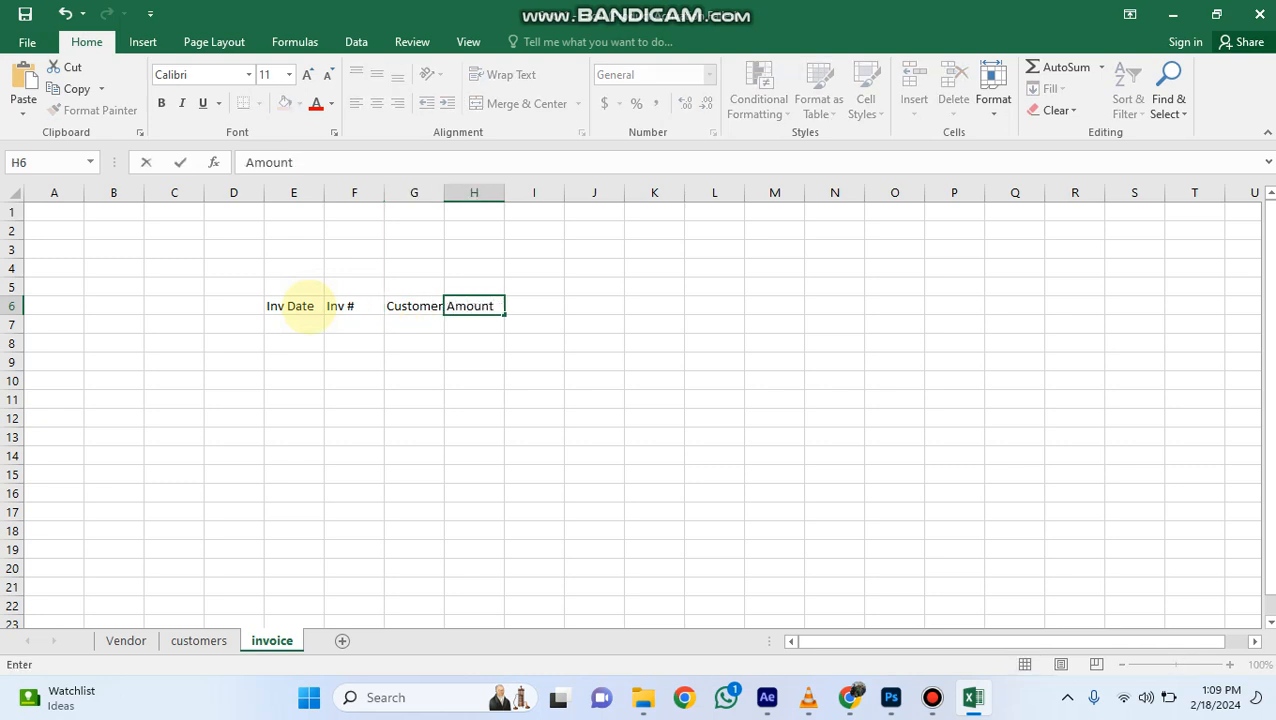
# Widen column G of the invoice sheet to about three times its width to make room for customer names.
pyautogui.click(414, 342)
pyautogui.moveTo(447, 191); pyautogui.dragTo(568, 192)
pyautogui.click(632, 452)
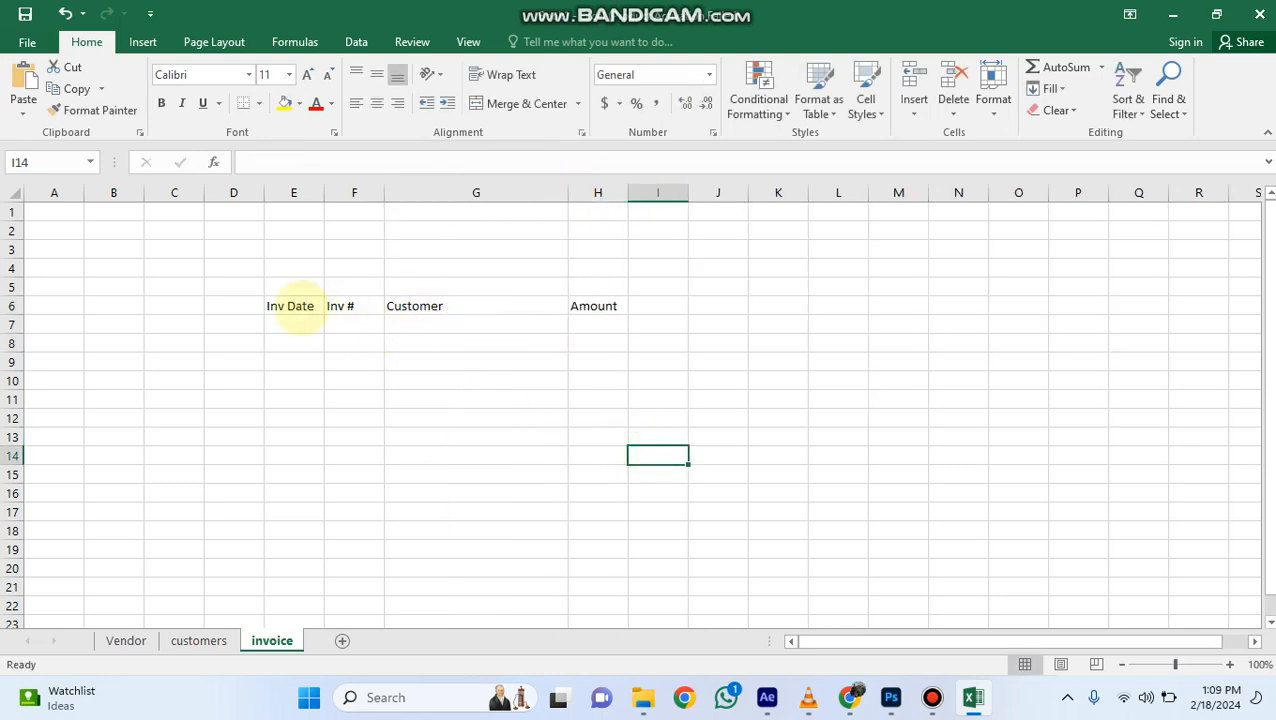
# Convert the range E6:H69 on the invoice sheet into a table that uses the first row as headers.
pyautogui.moveTo(290, 306); pyautogui.dragTo(630, 600)
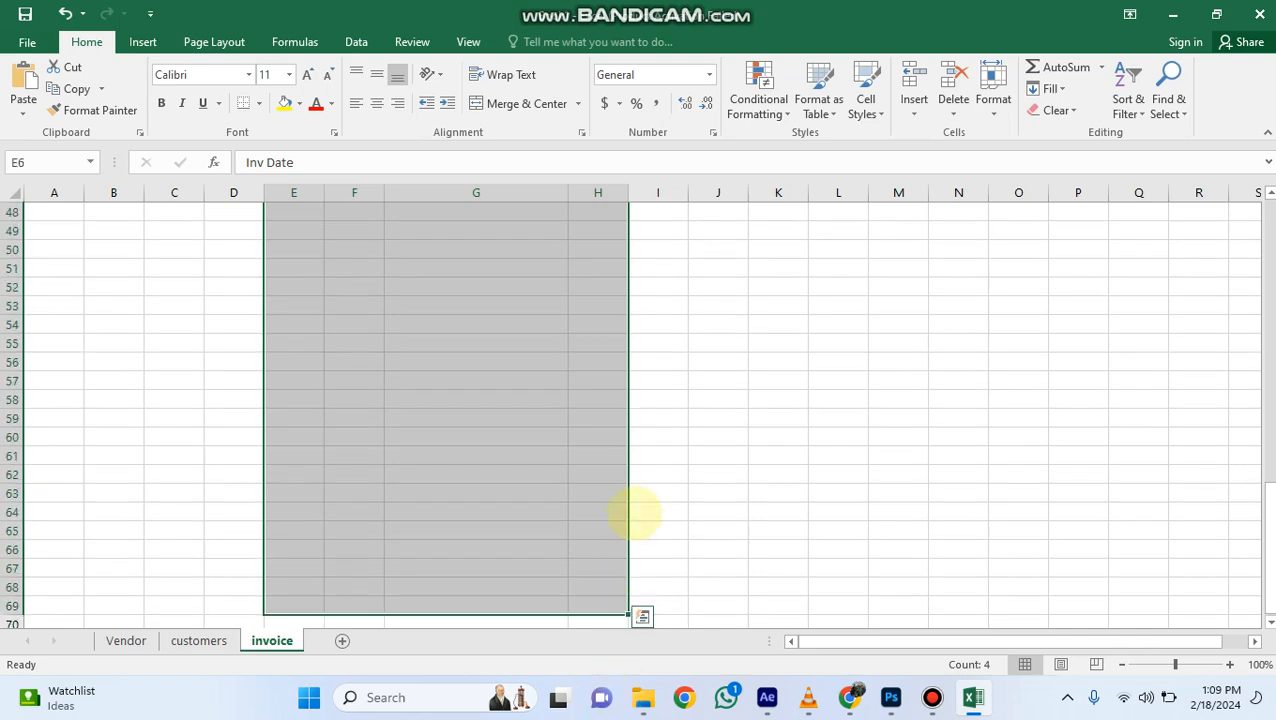
pyautogui.scroll(10, 546, 453)
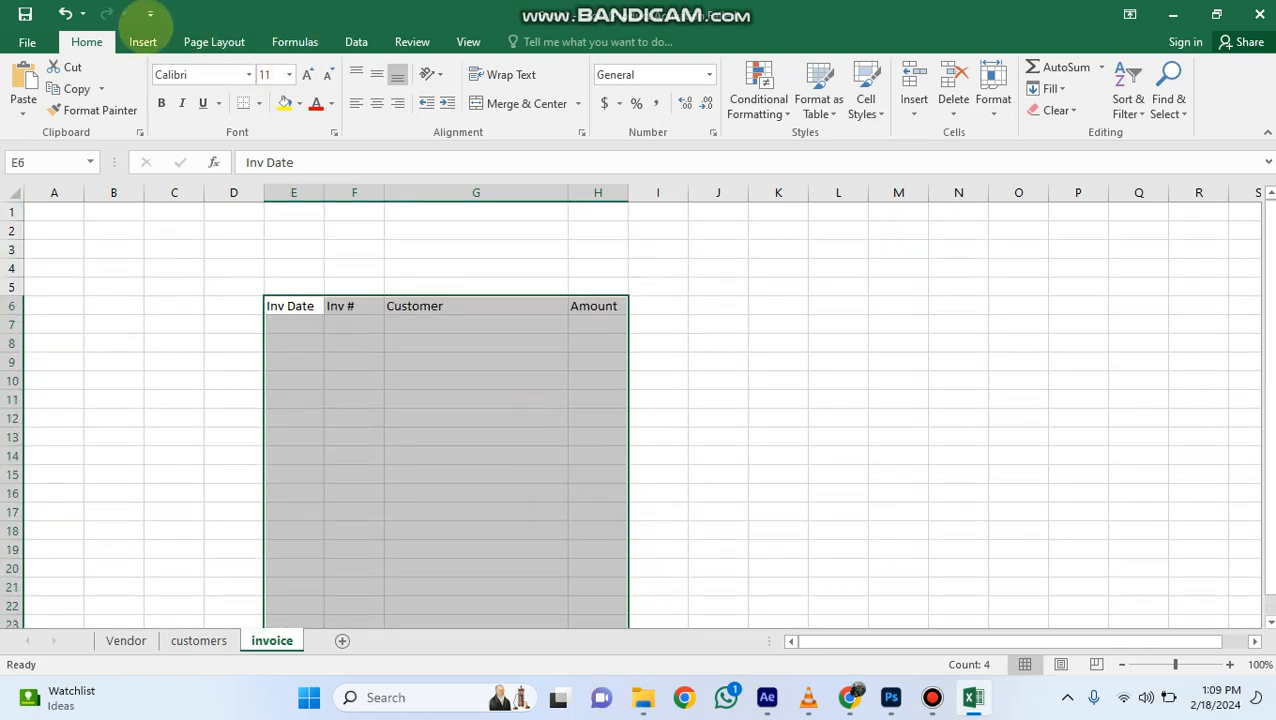
pyautogui.click(142, 41)
pyautogui.click(159, 86)
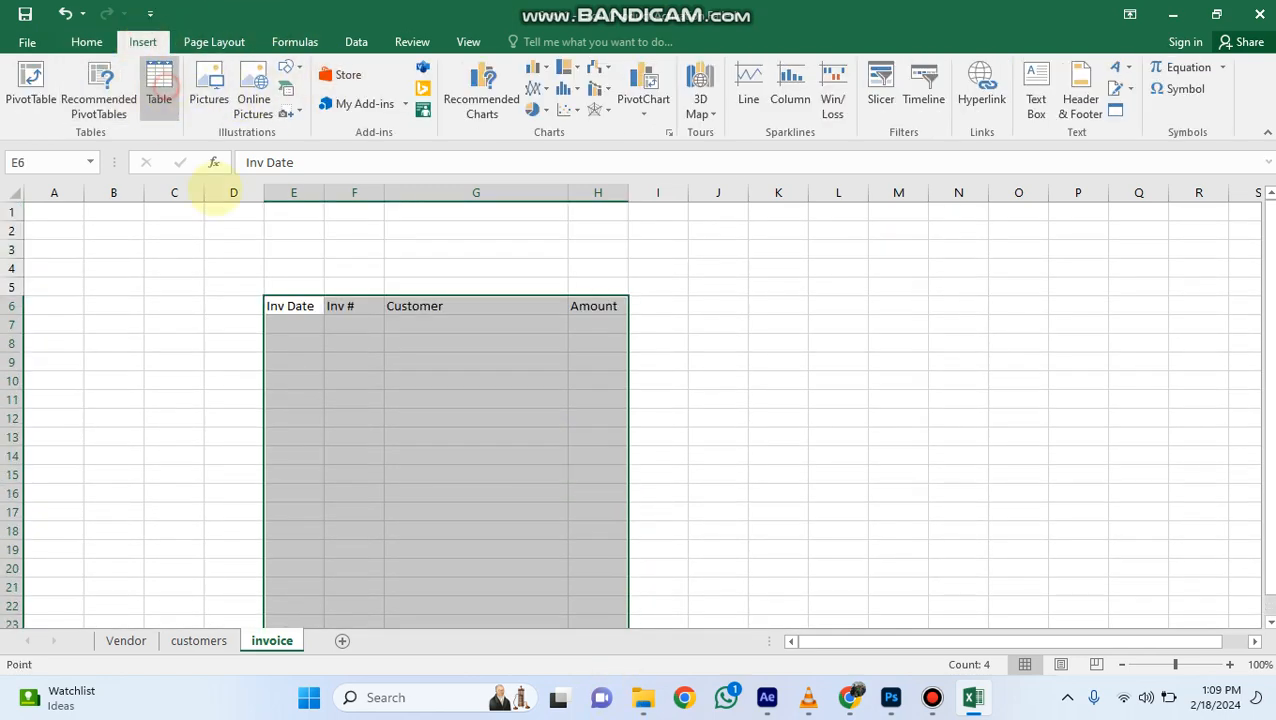
pyautogui.click(568, 338)
pyautogui.click(627, 374)
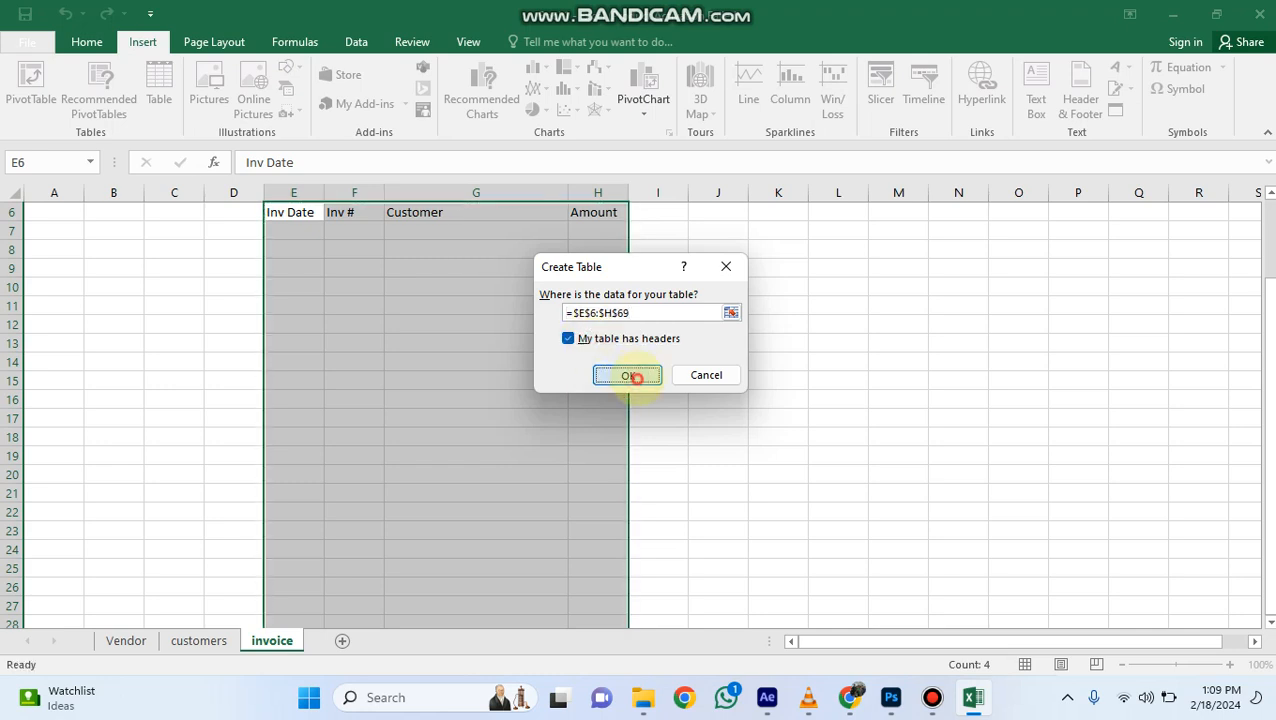
pyautogui.scroll(2, 630, 376)
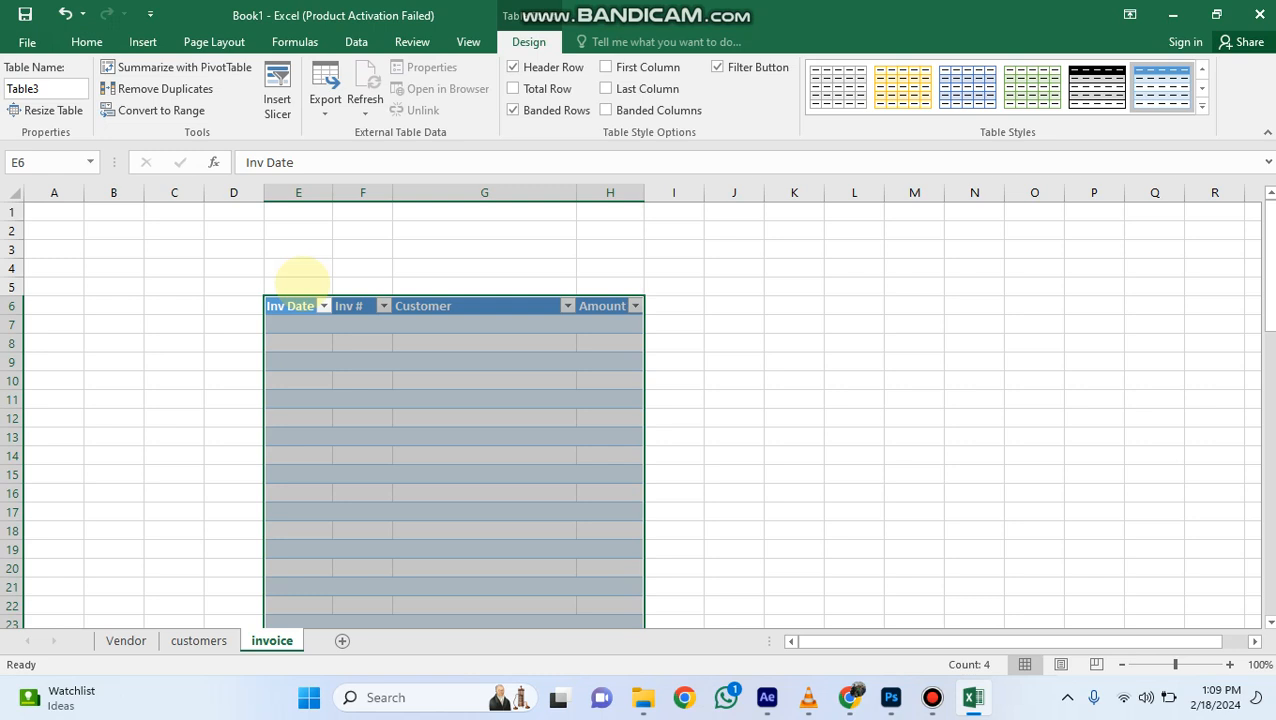
# Enter the date 18/2/2024 in the first row of the Inv Date column, cell E7.
pyautogui.click(294, 325)
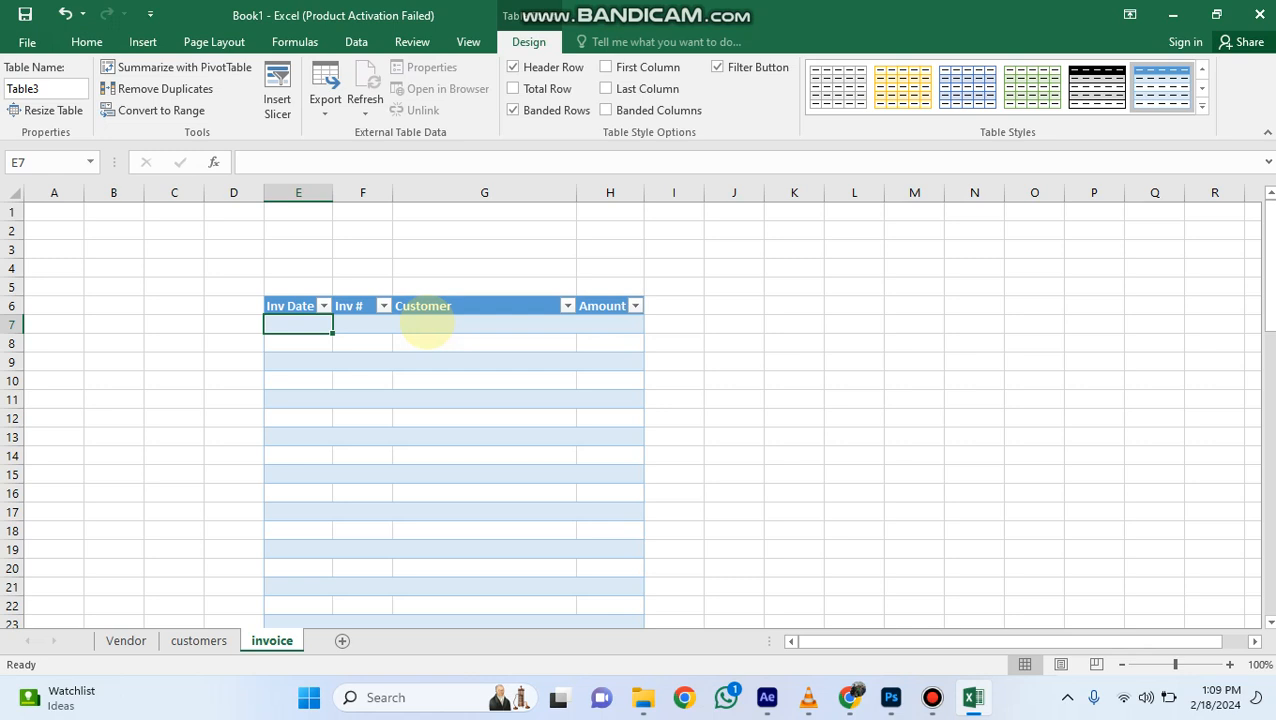
pyautogui.click(292, 327)
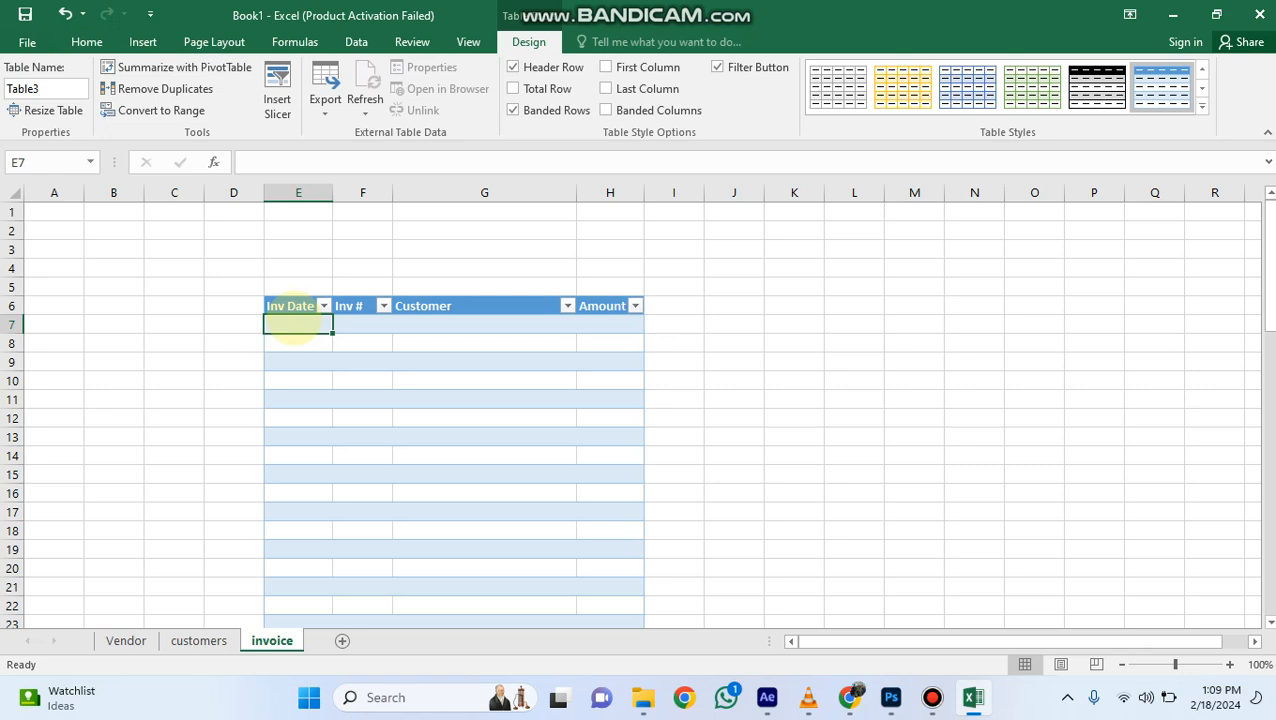
pyautogui.write('18/2/2024')
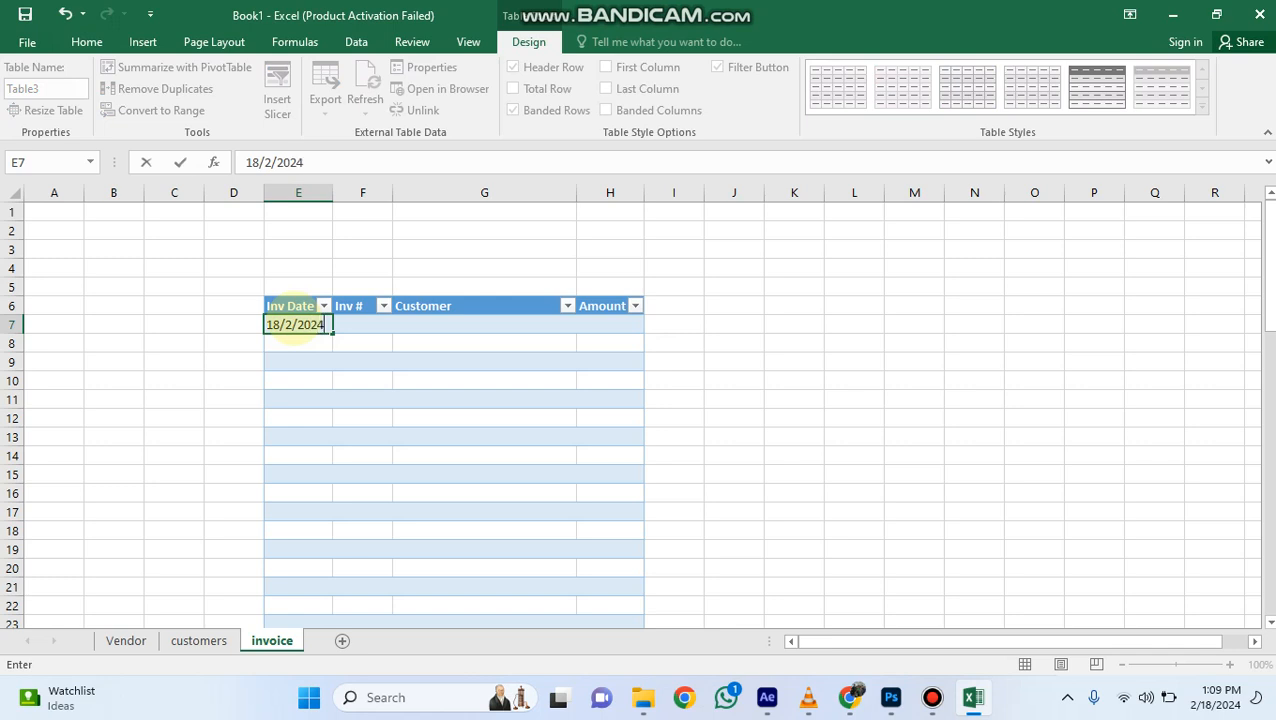
pyautogui.press('Tab')
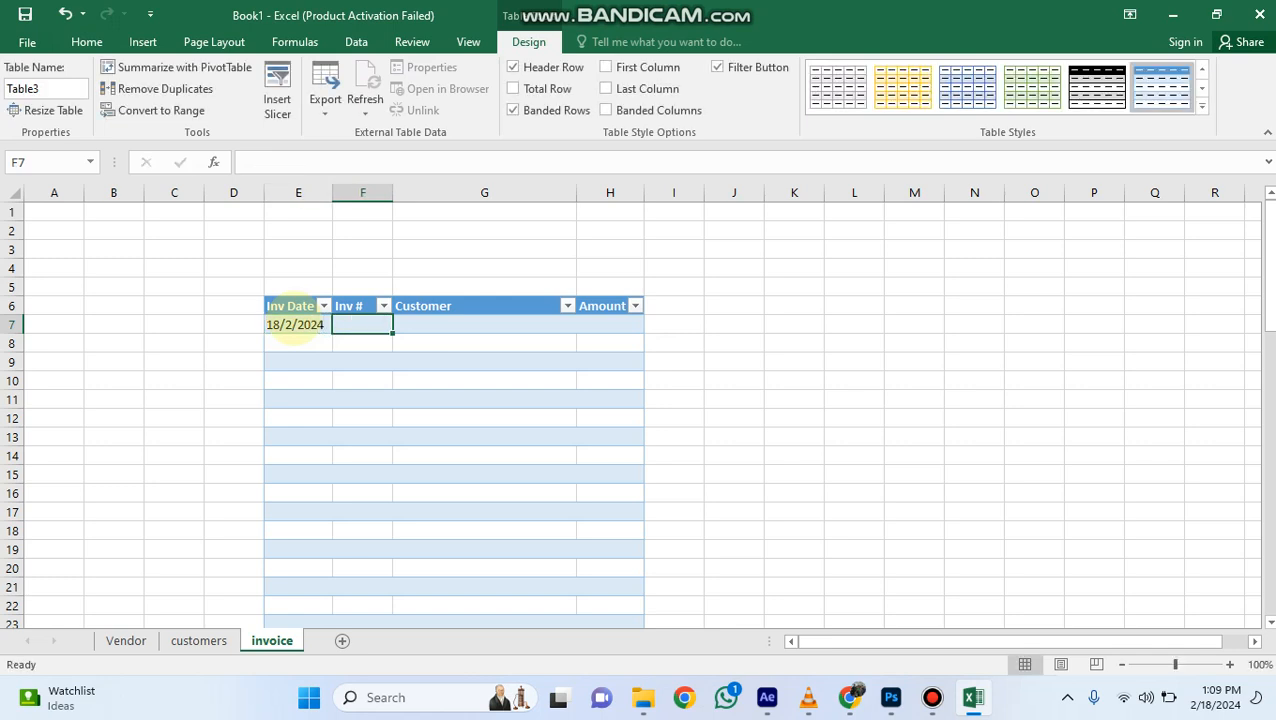
# Widen columns E and F and enter "inv01" as the first invoice number in F7.
pyautogui.moveTo(333, 193); pyautogui.dragTo(446, 193)
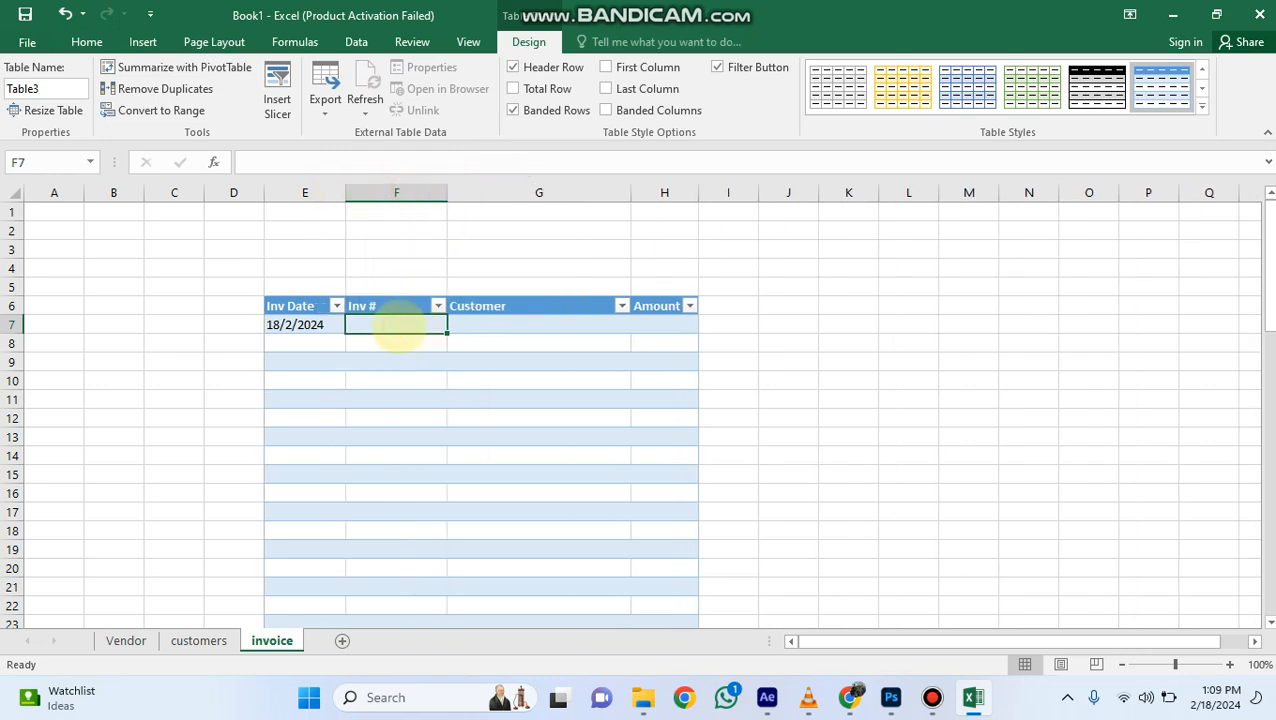
pyautogui.write('inv0')
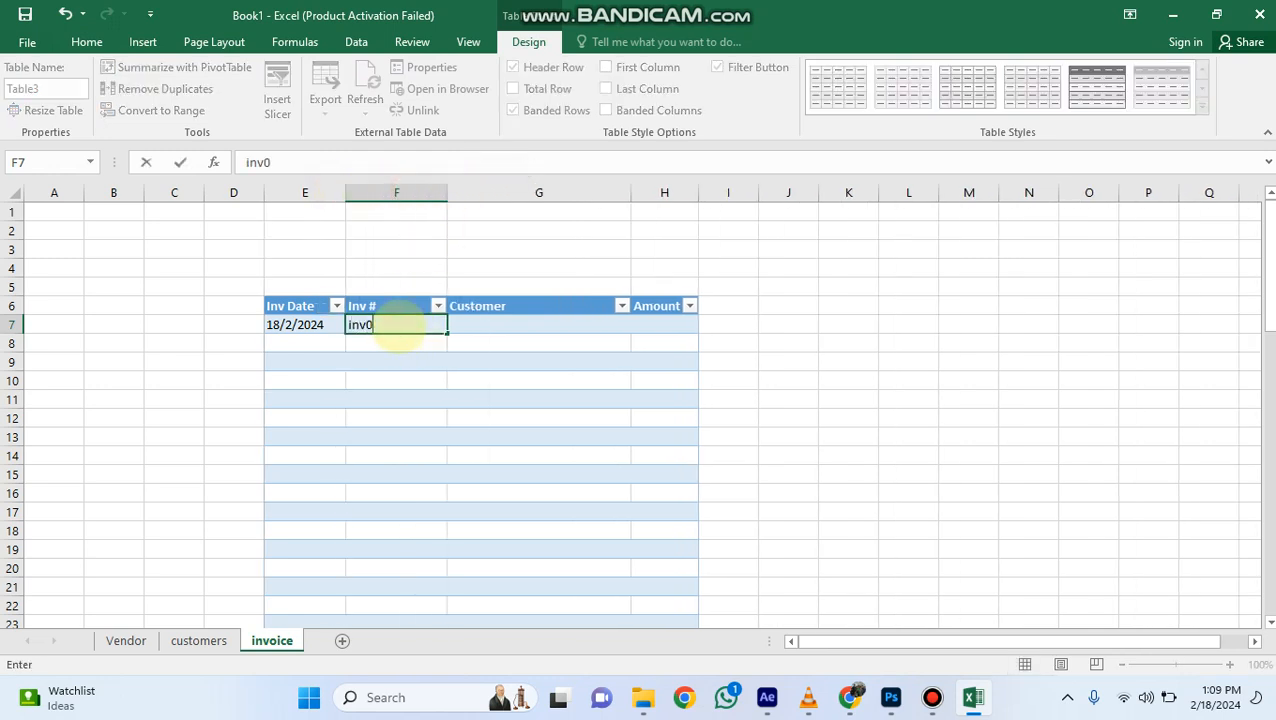
pyautogui.write('1')
# Add a list data validation to G7 with the customer names in E5:E9 of the customers sheet as its source.
pyautogui.click(518, 322)
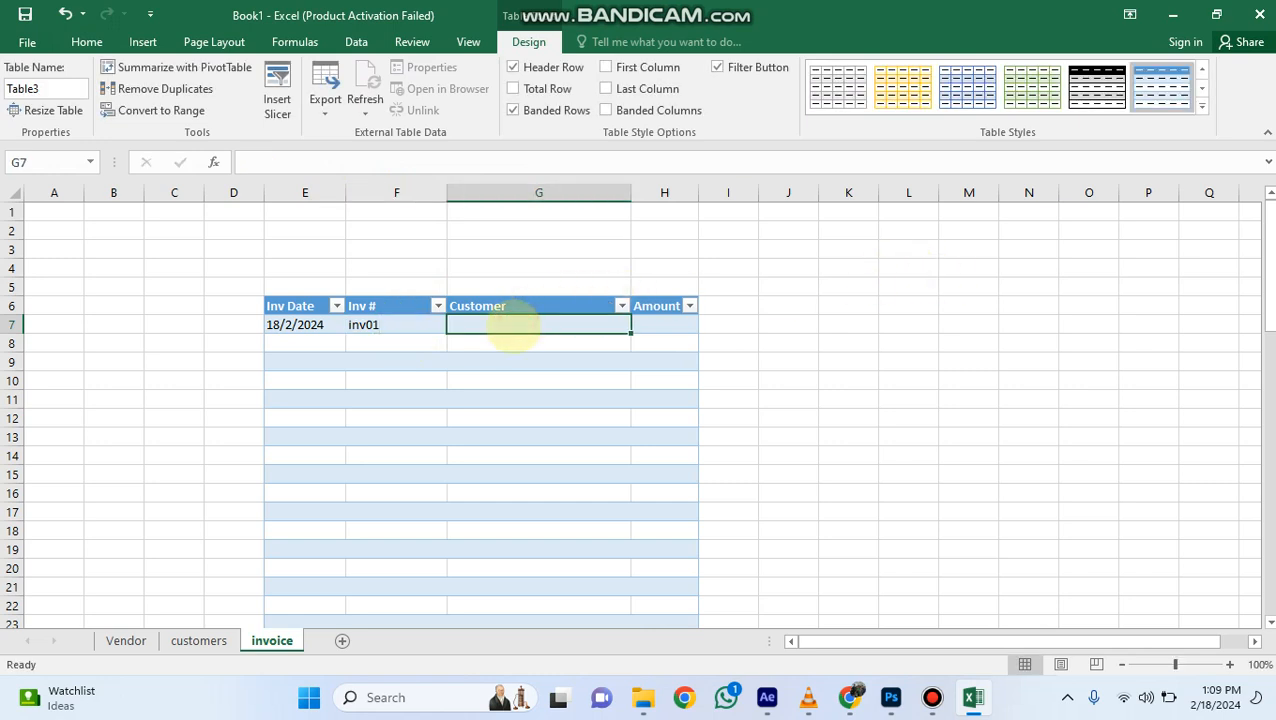
pyautogui.click(356, 41)
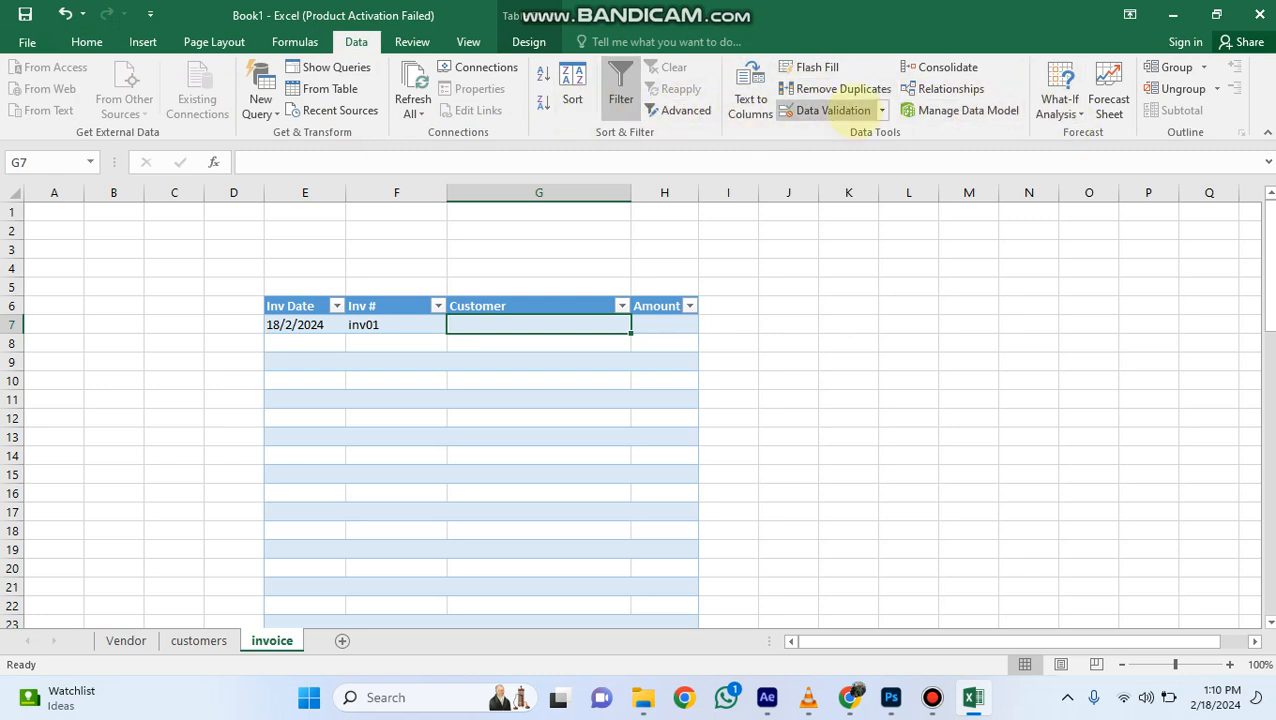
pyautogui.click(833, 110)
pyautogui.click(614, 282)
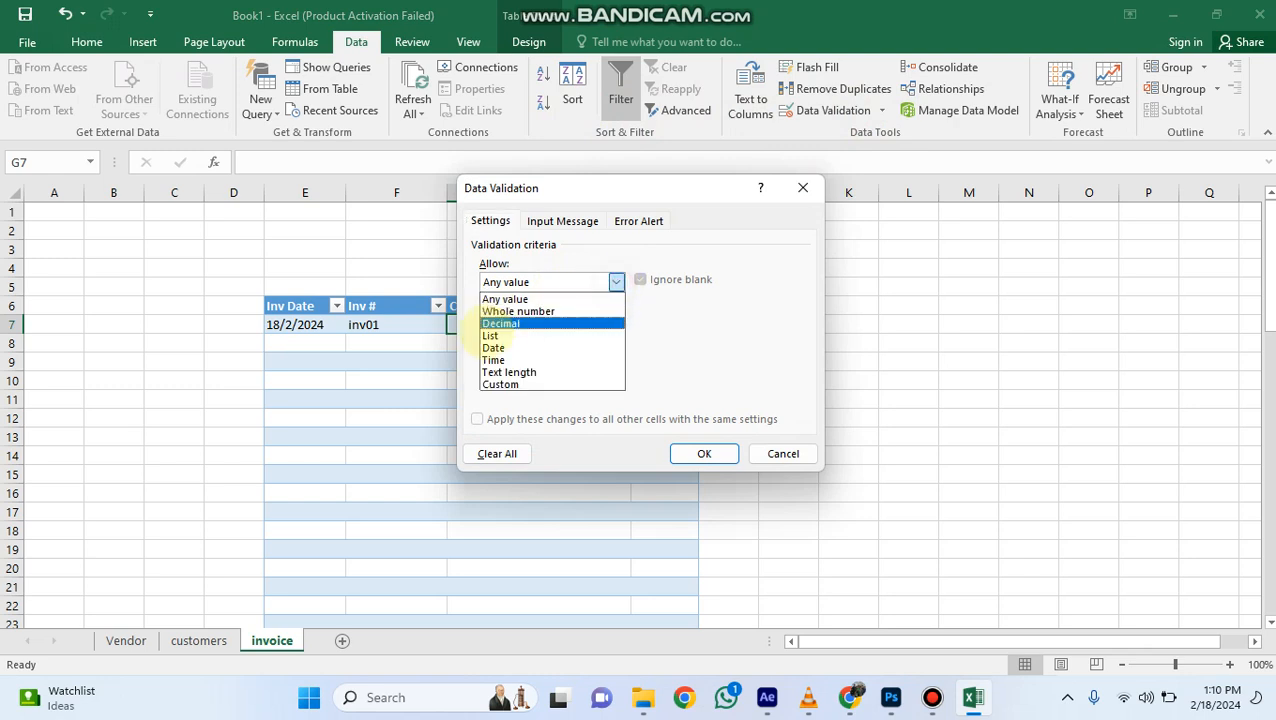
pyautogui.click(491, 336)
pyautogui.click(724, 358)
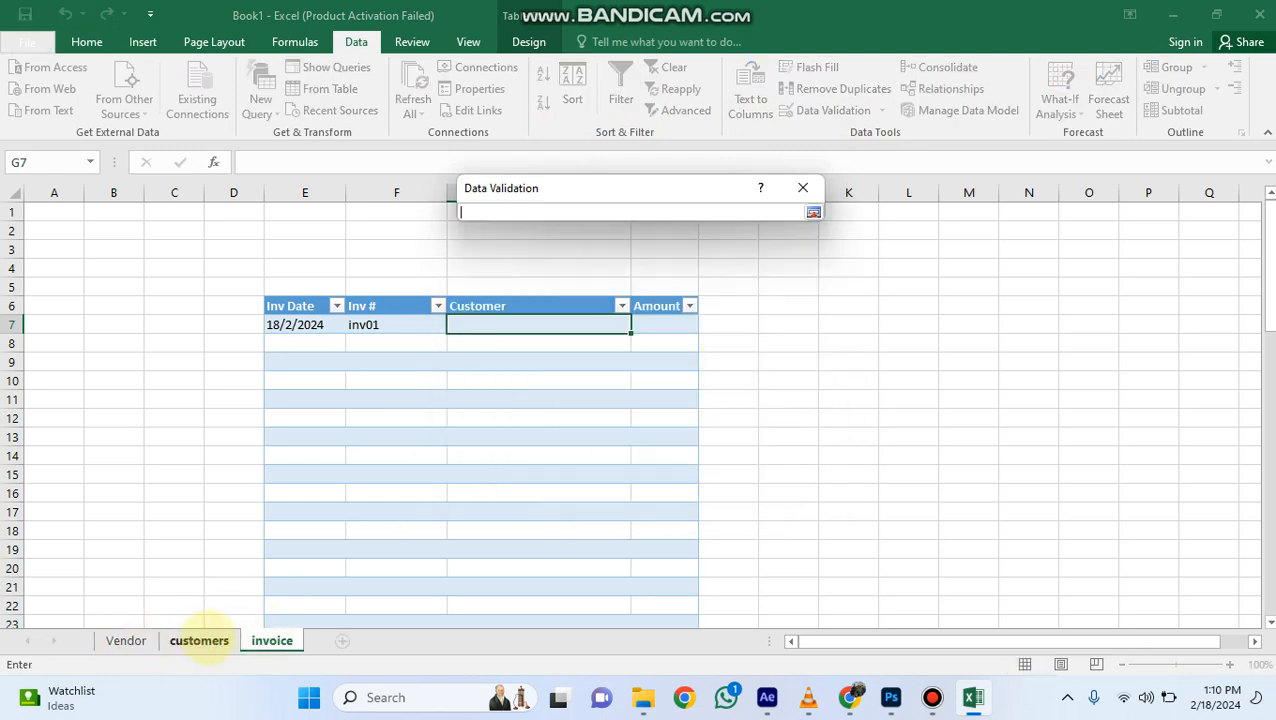
pyautogui.click(199, 640)
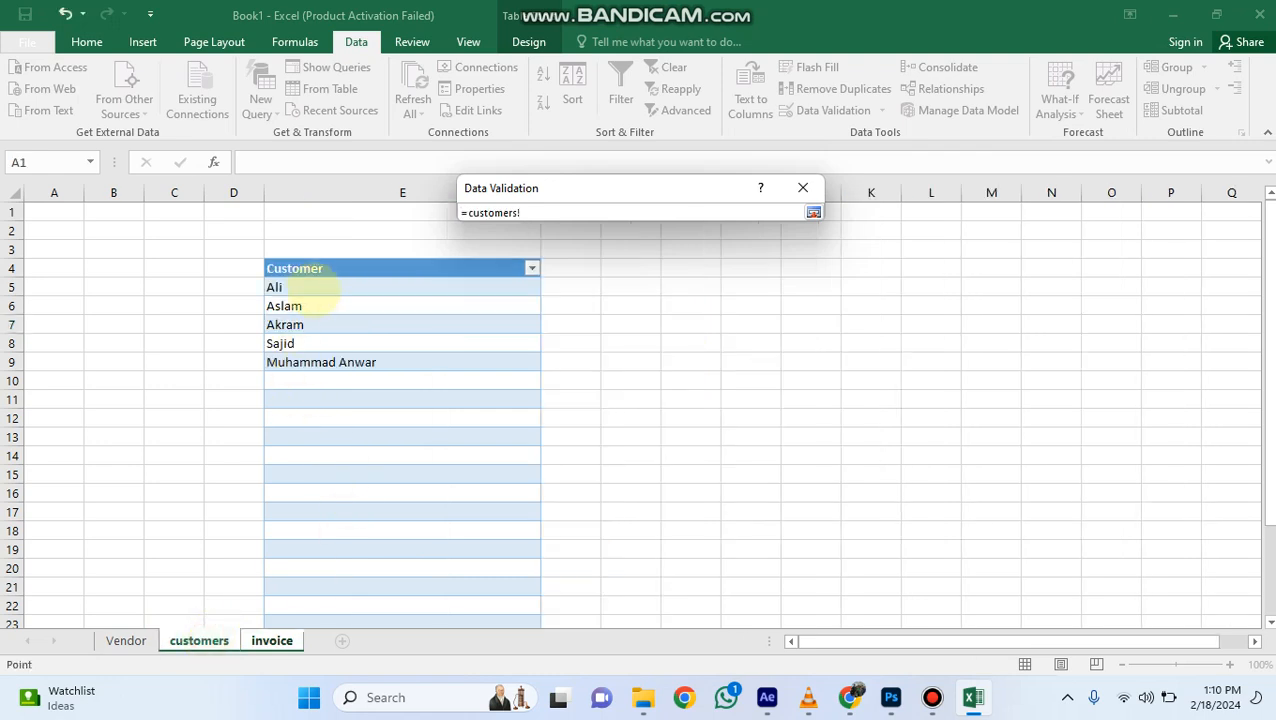
pyautogui.moveTo(308, 287); pyautogui.dragTo(327, 364)
pyautogui.click(812, 212)
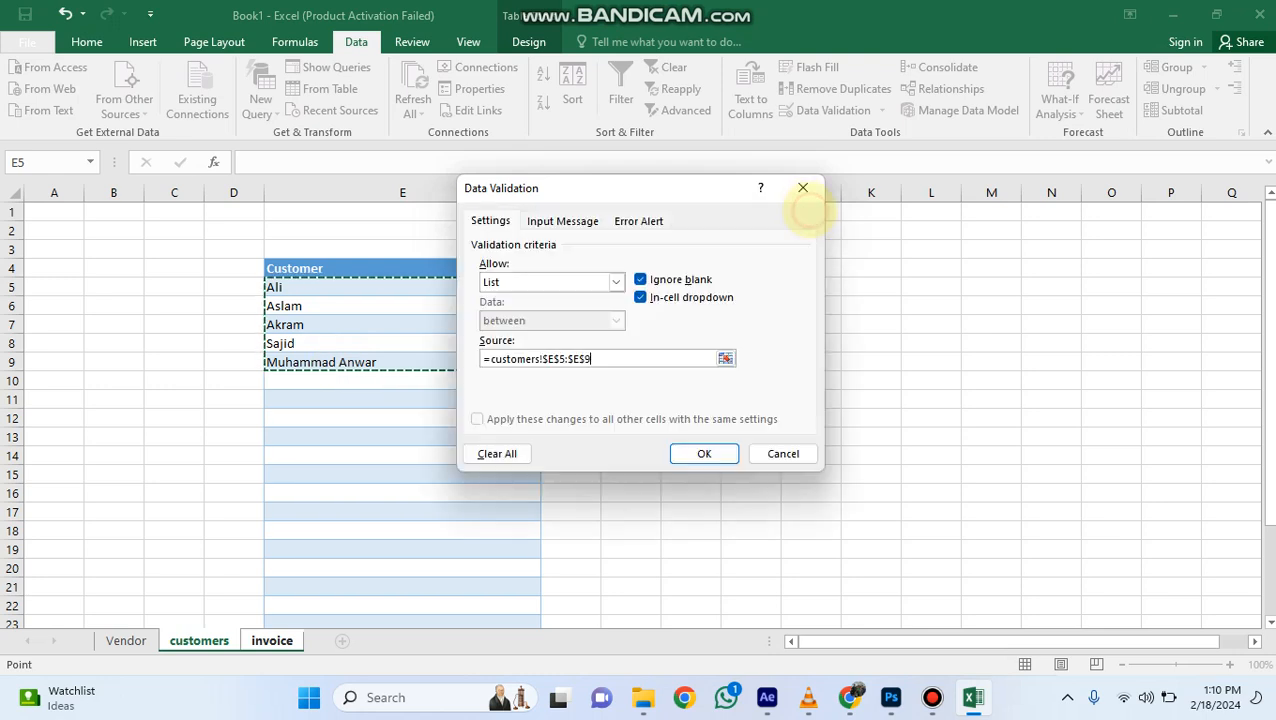
pyautogui.click(702, 455)
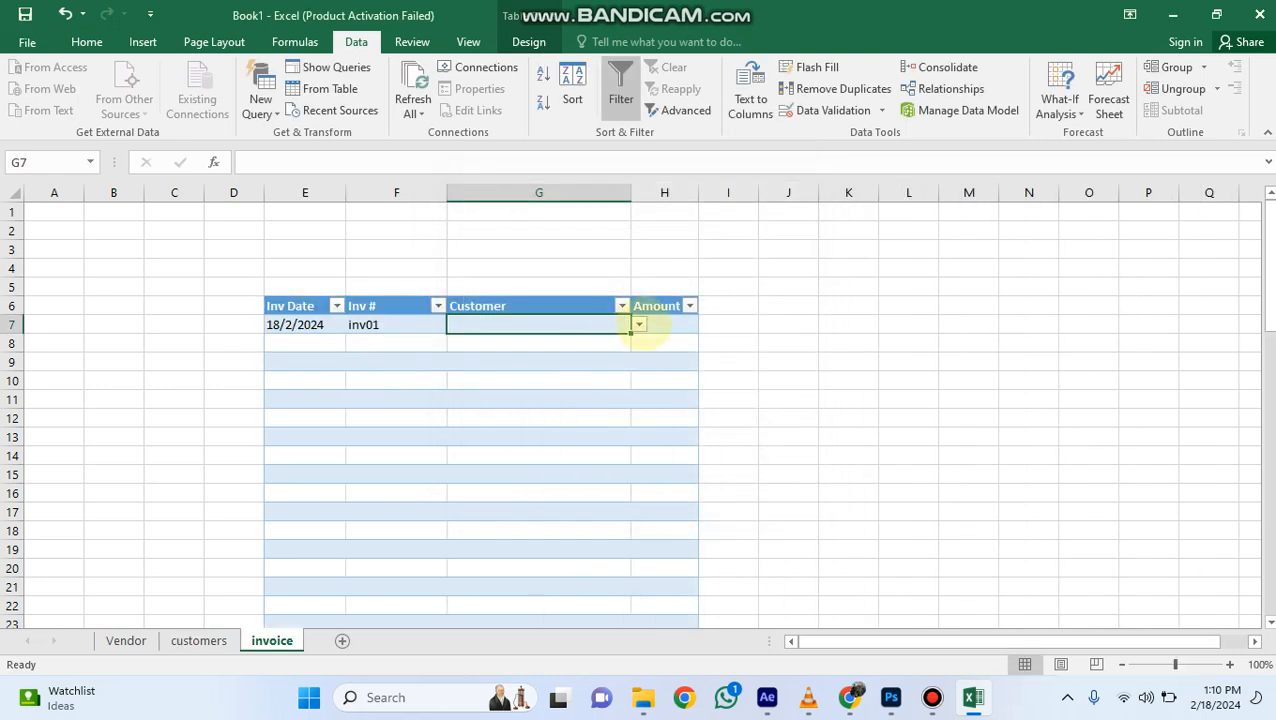
# Check the choices in the customer dropdown of G7 and whether G8 below has a dropdown.
pyautogui.click(638, 325)
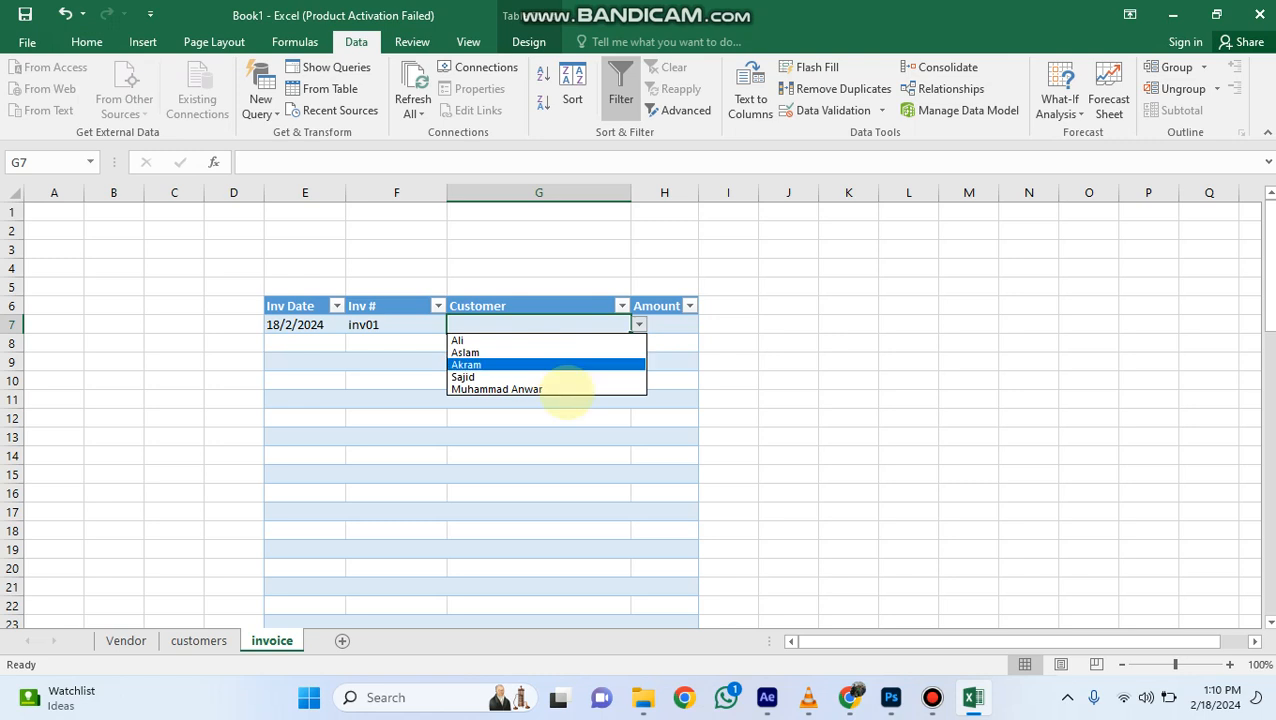
pyautogui.click(608, 465)
pyautogui.click(553, 345)
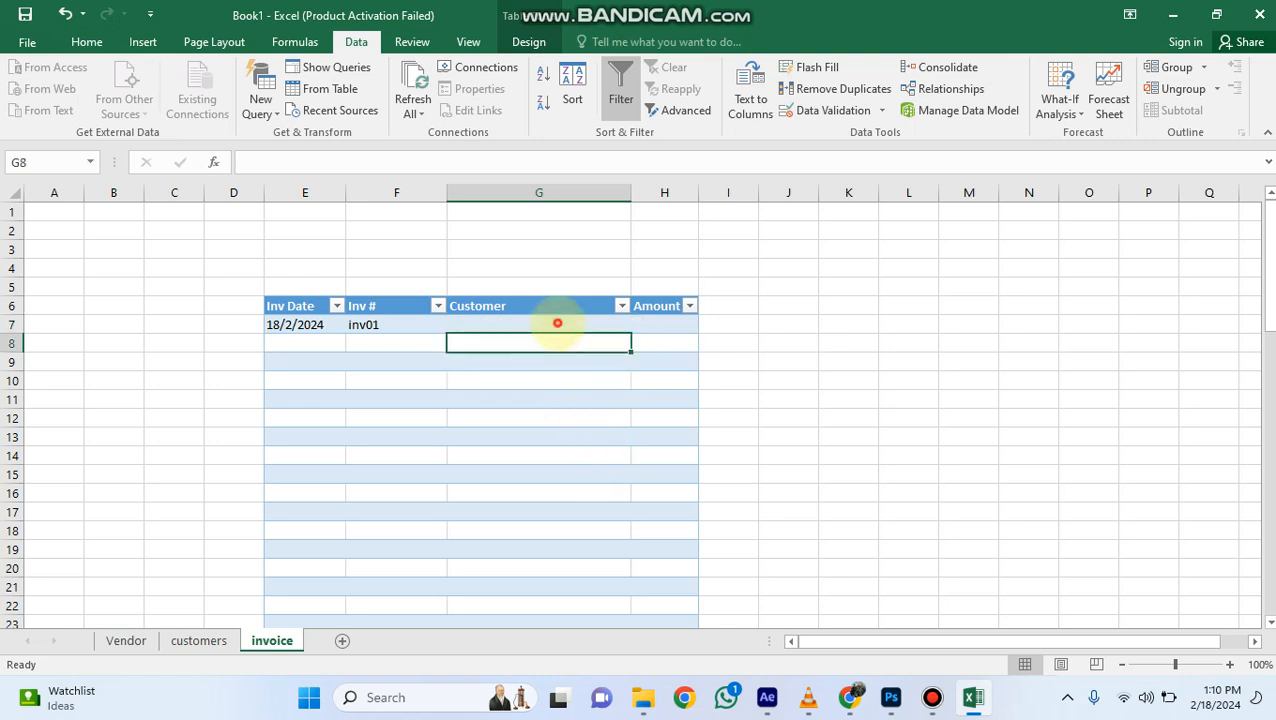
# Copy the dropdown cell G7 to the rest of the Customer column, G8:G69.
pyautogui.click(557, 324)
pyautogui.hotkey('ctrl', 'c')
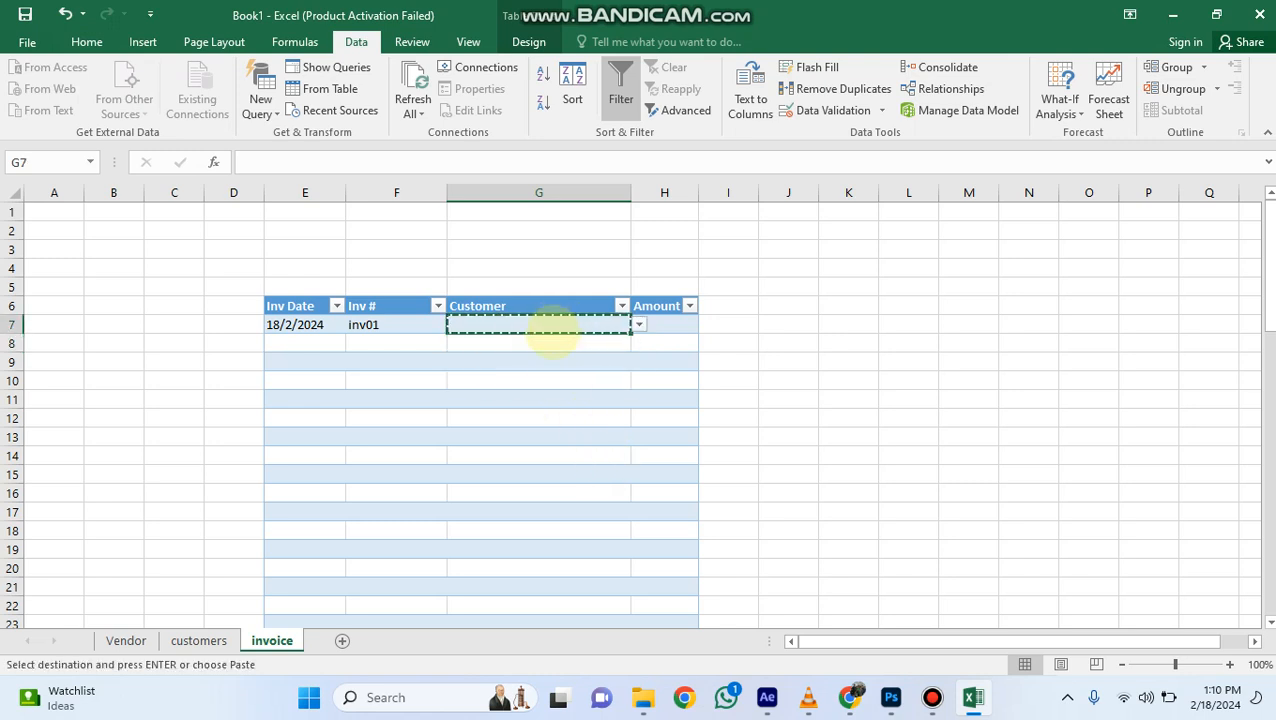
pyautogui.moveTo(543, 345); pyautogui.dragTo(595, 255)
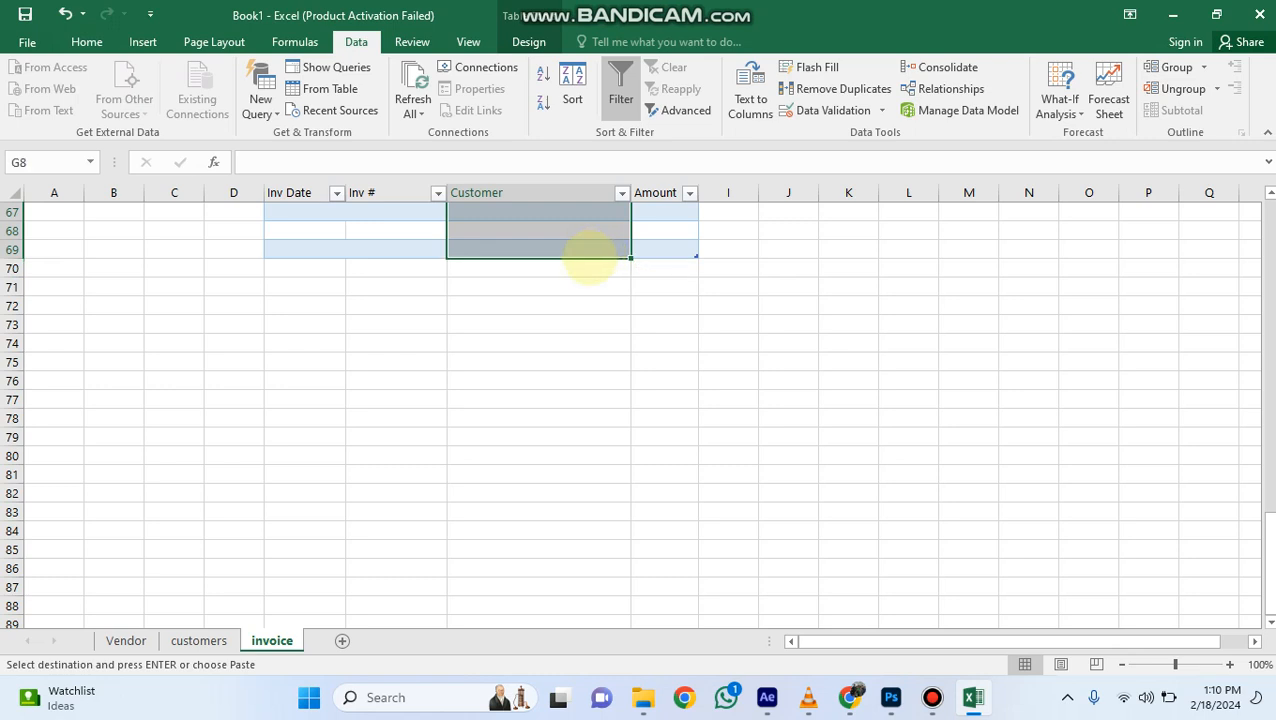
pyautogui.hotkey('ctrl', 'v')
# Check that cell G9 in the Customer column offers the customer dropdown.
pyautogui.click(532, 421)
pyautogui.click(558, 361)
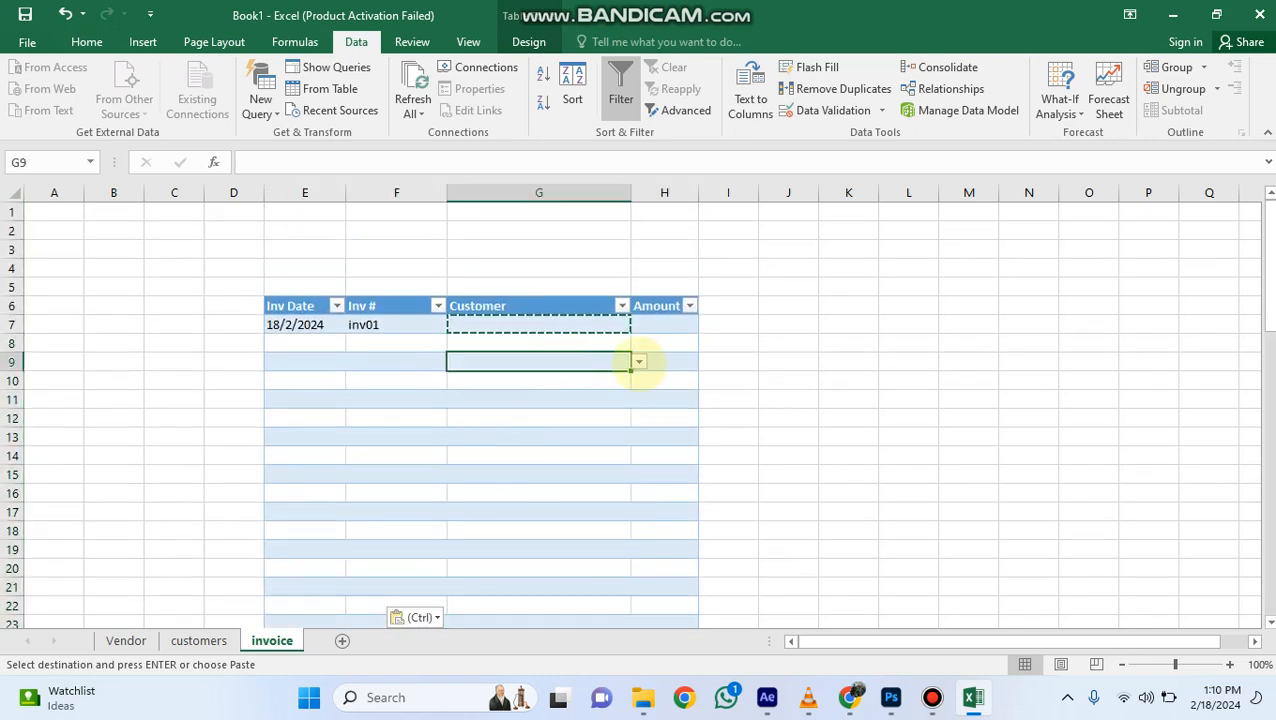
pyautogui.click(638, 361)
pyautogui.click(561, 355)
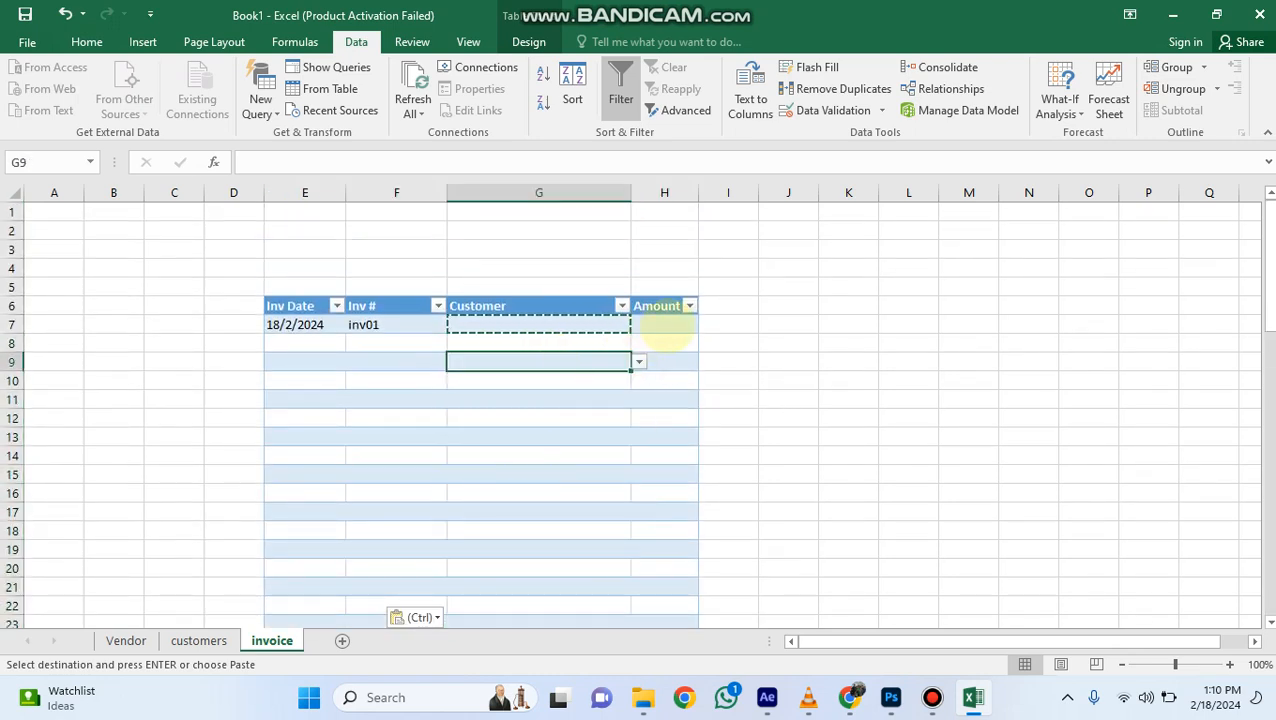
# Choose the third listed customer in G7 and enter 5000 as the invoice amount in H7.
pyautogui.click(570, 325)
pyautogui.click(638, 325)
pyautogui.click(519, 363)
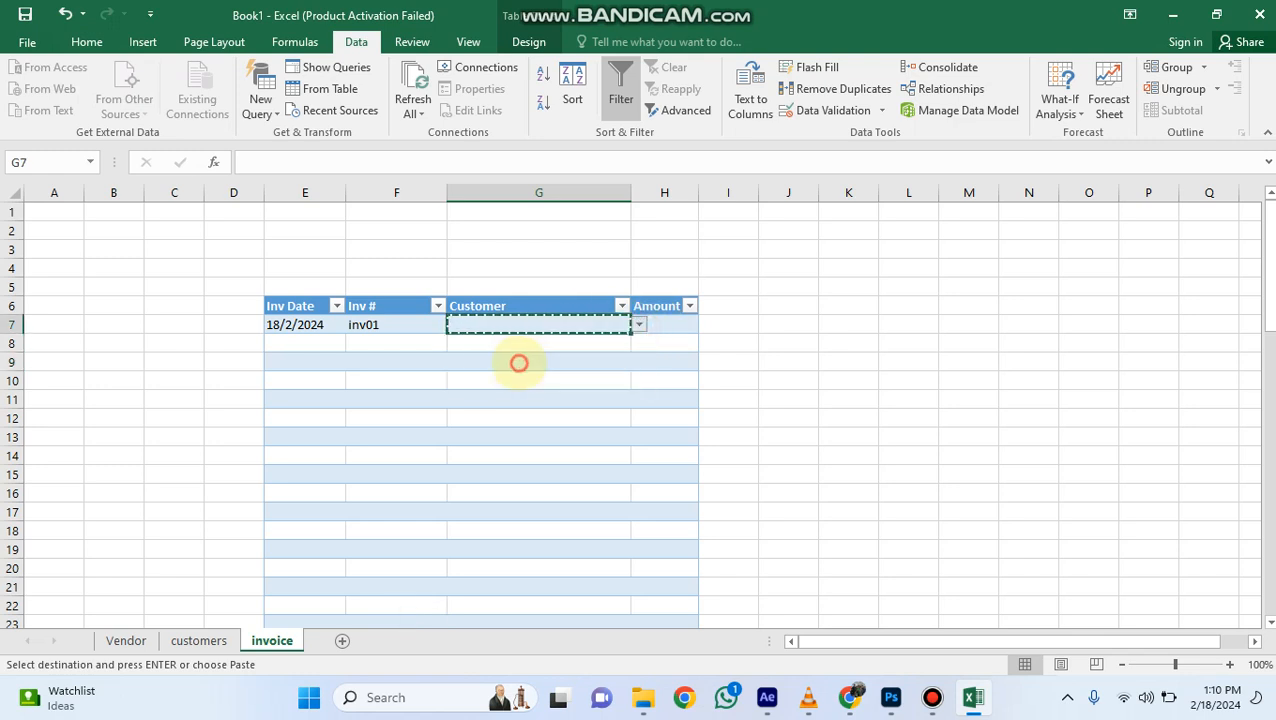
pyautogui.click(652, 328)
pyautogui.write('500')
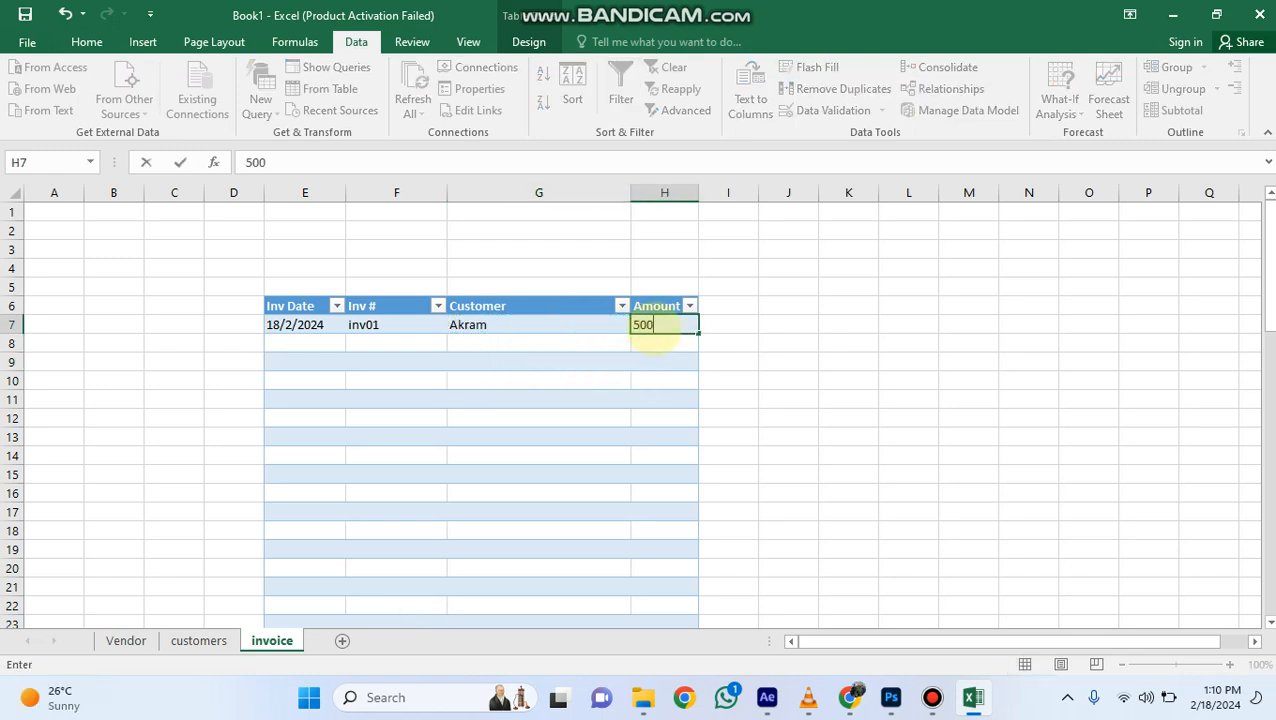
pyautogui.write('0')
pyautogui.click(584, 339)
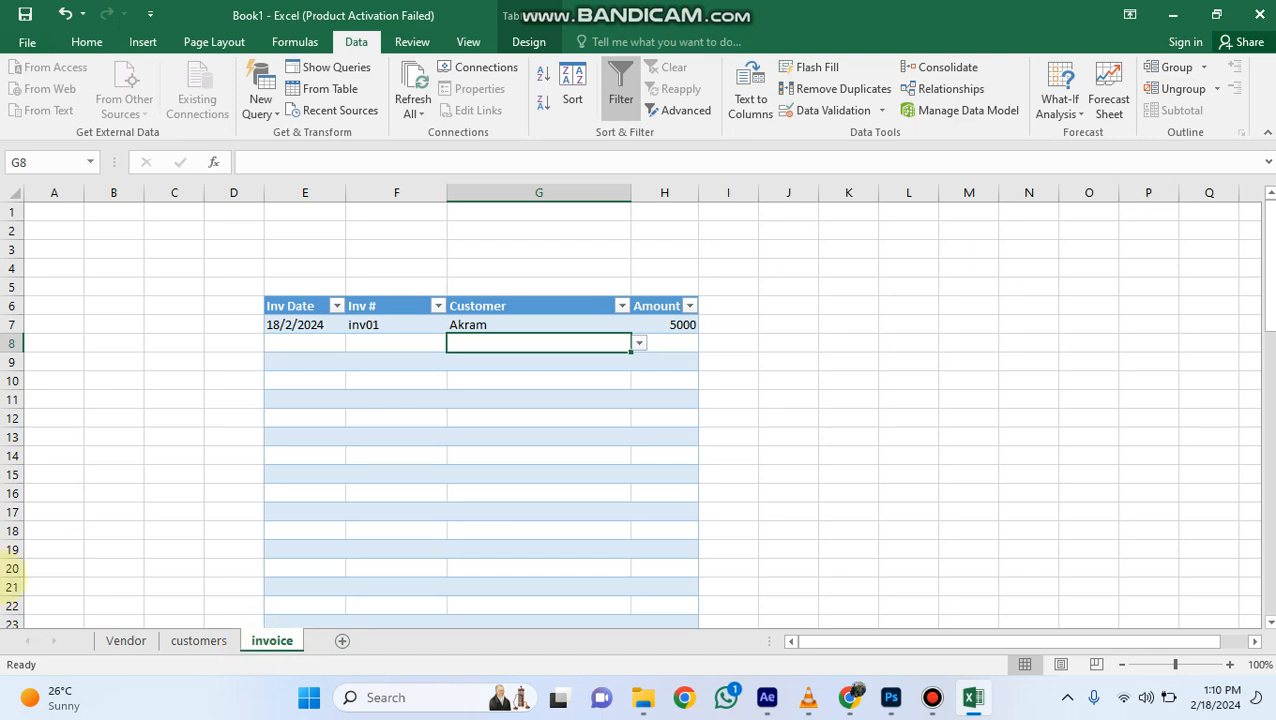
# Duplicate the invoice sheet in front of the Vendor sheet and rename the copy Payment.
pyautogui.rightClick(260, 640)
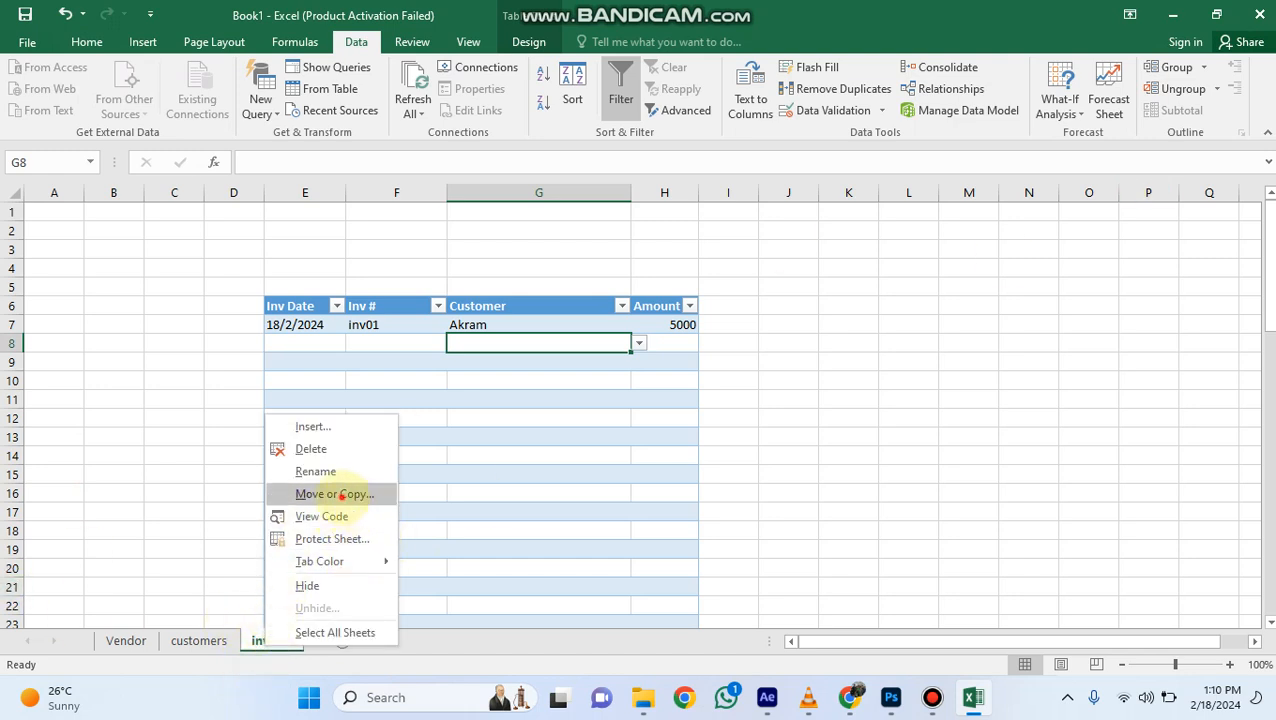
pyautogui.click(340, 494)
pyautogui.click(250, 567)
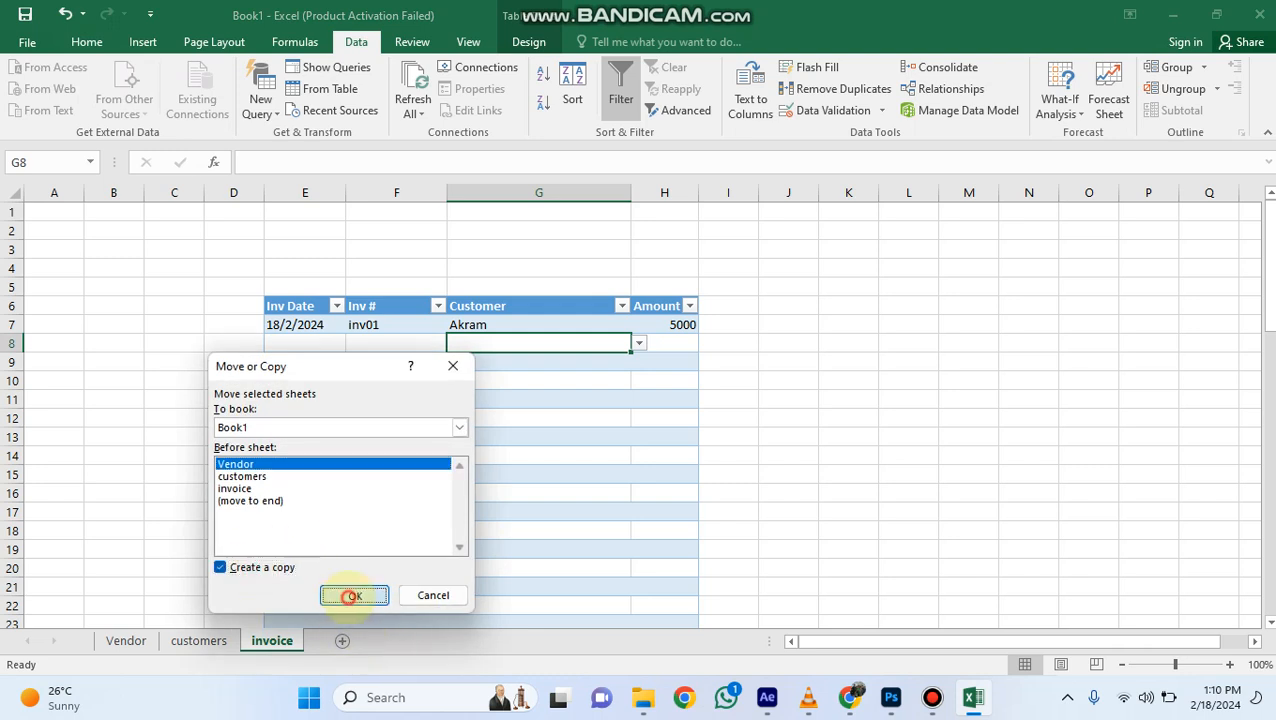
pyautogui.click(352, 596)
pyautogui.rightClick(133, 641)
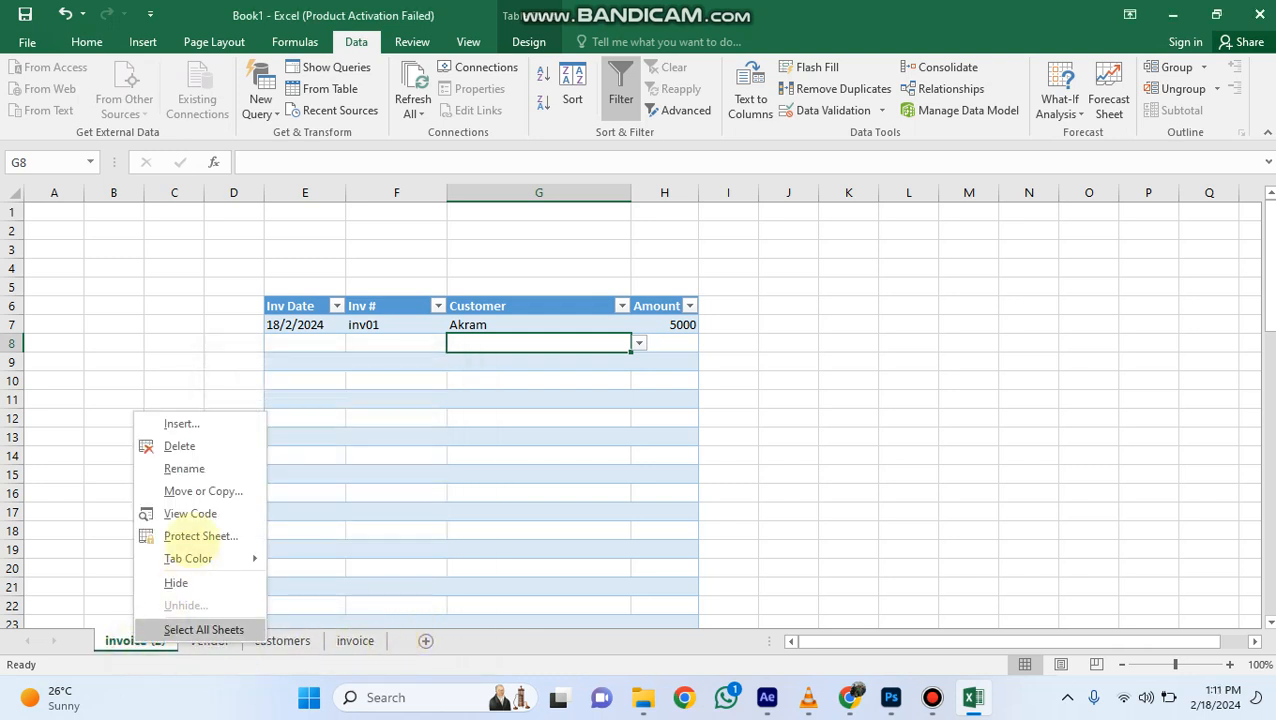
pyautogui.click(186, 469)
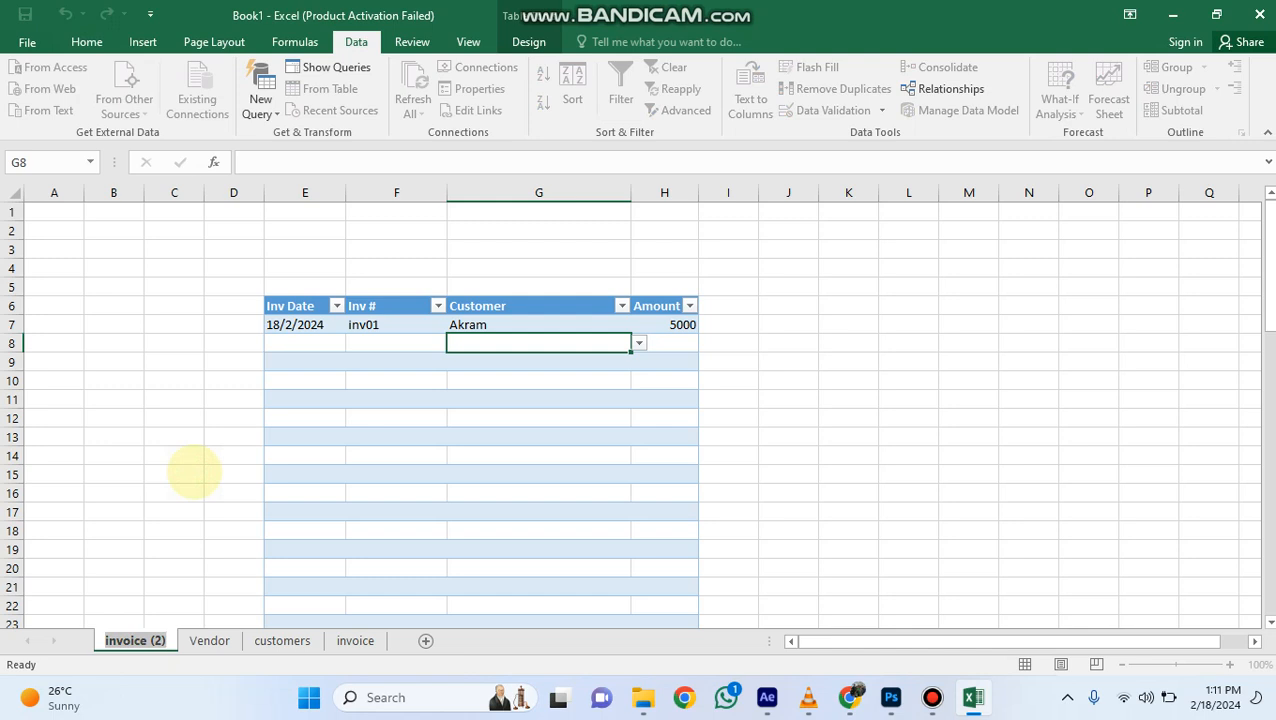
pyautogui.write('Payment')
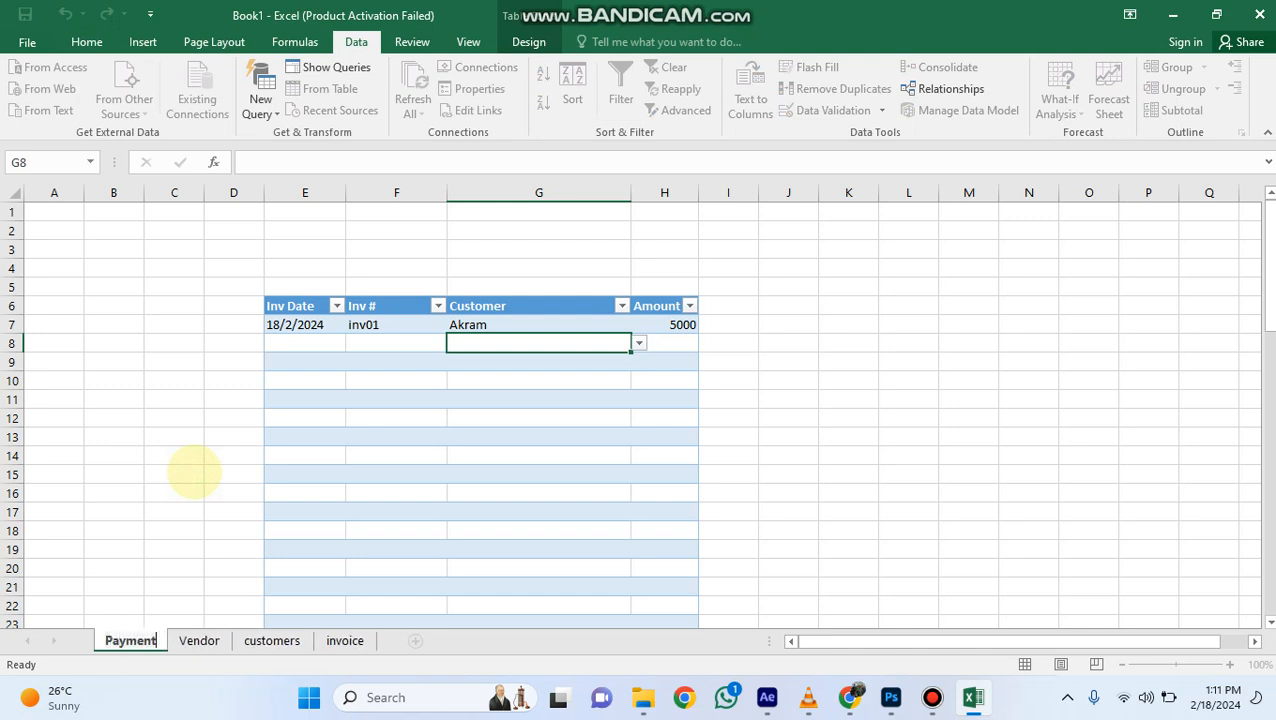
pyautogui.click(288, 381)
# Change the header in E6 to Payment Date and widen column E to about 19.29.
pyautogui.click(287, 303)
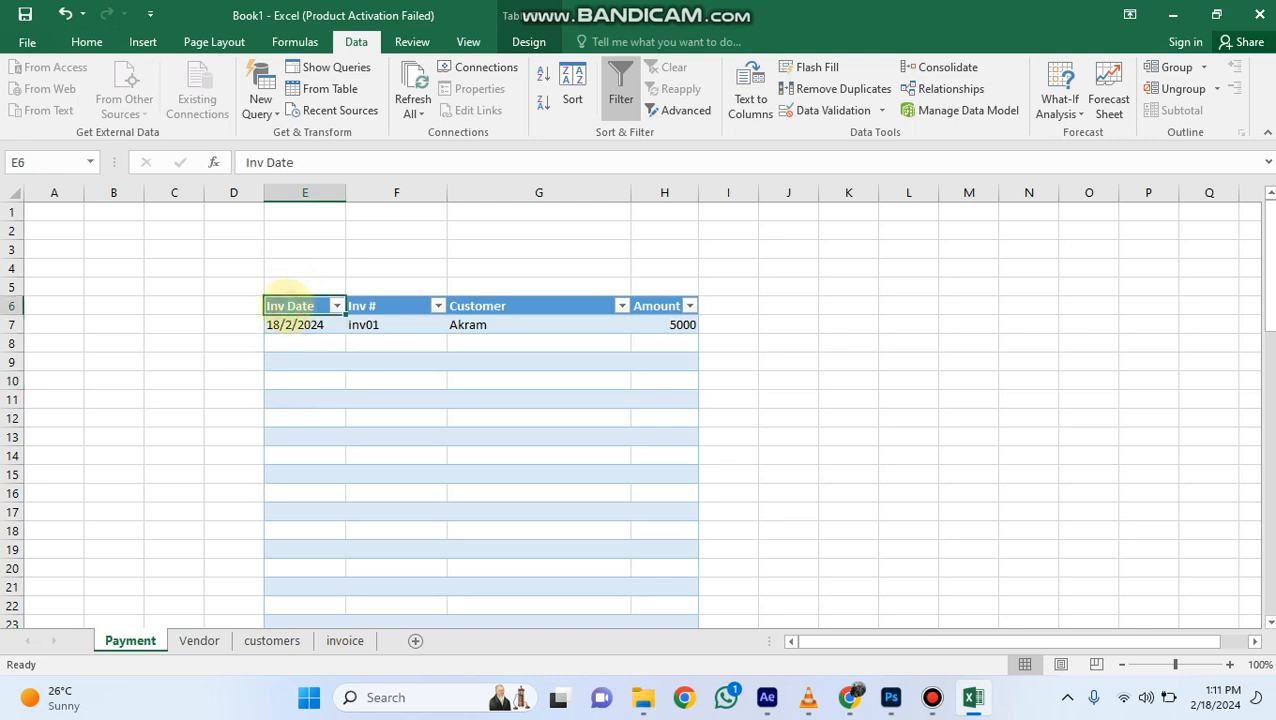
pyautogui.doubleClick(287, 303)
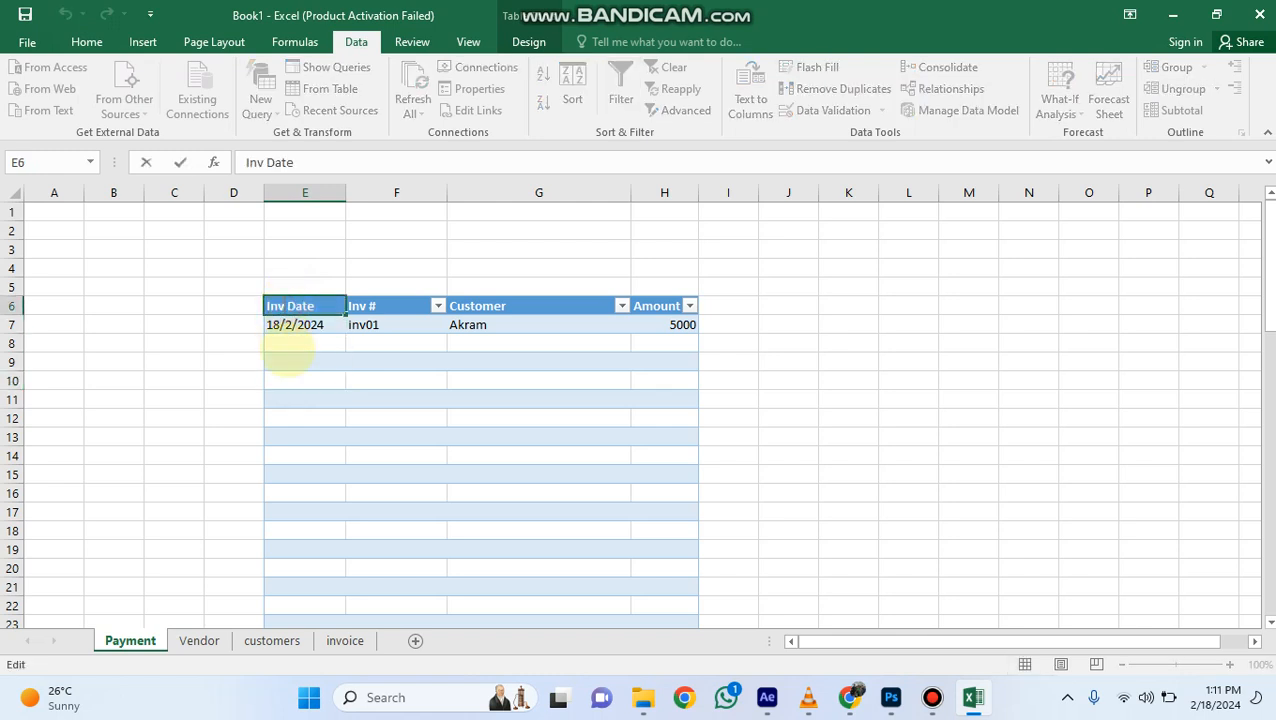
pyautogui.press('BackSpace')
pyautogui.press('BackSpace')
pyautogui.press('BackSpace')
pyautogui.write('Payment')
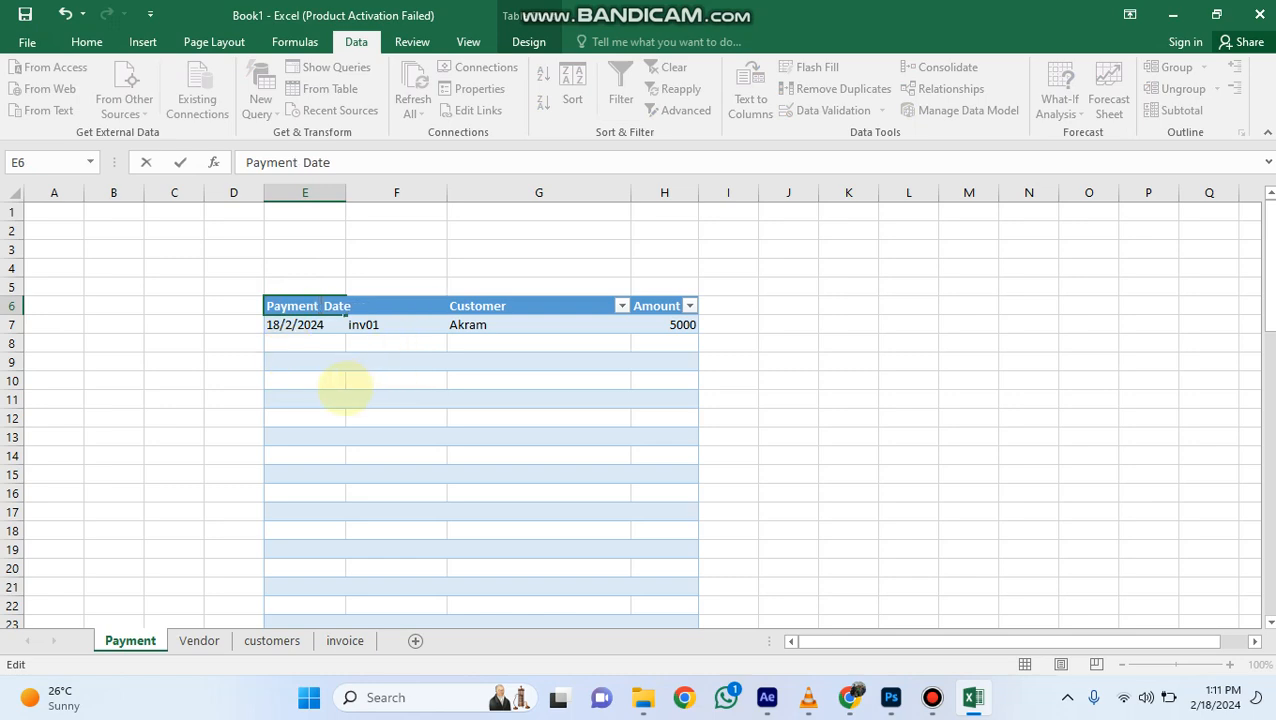
pyautogui.click(341, 382)
pyautogui.moveTo(346, 194); pyautogui.dragTo(395, 200)
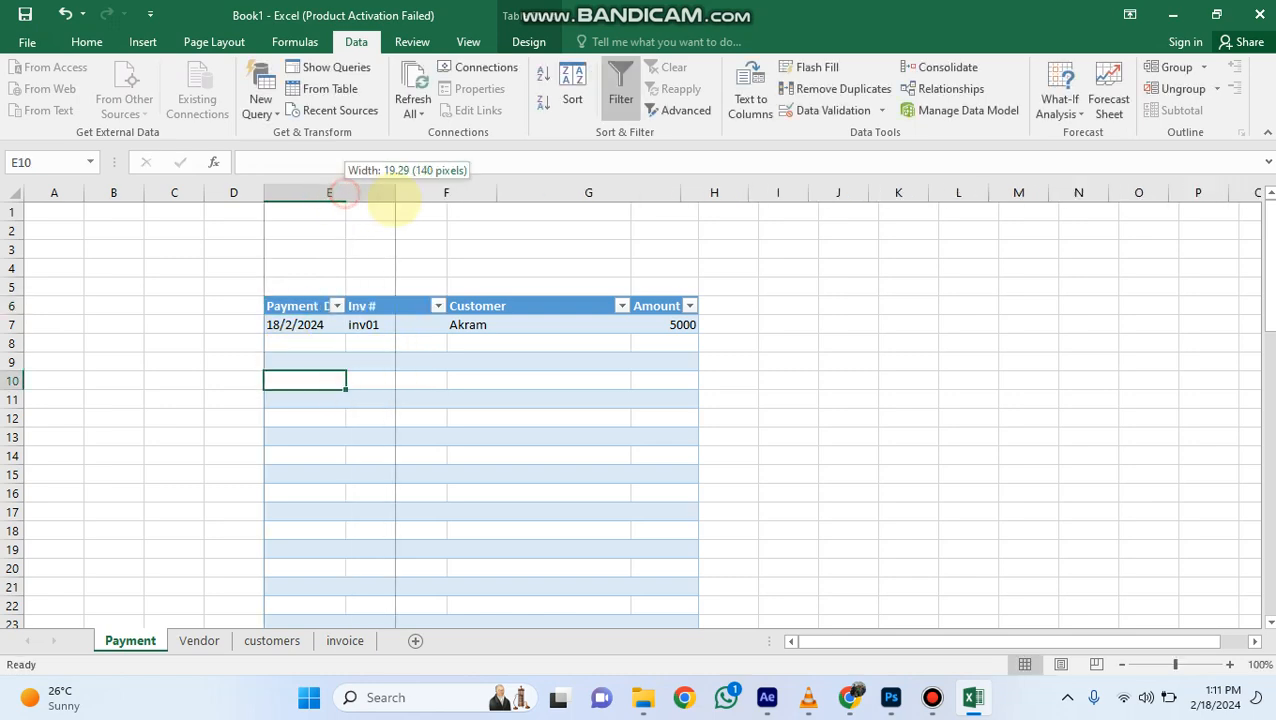
pyautogui.click(436, 420)
# Change the header in F6 to PV # and the header in G6 to Vendor.
pyautogui.click(410, 302)
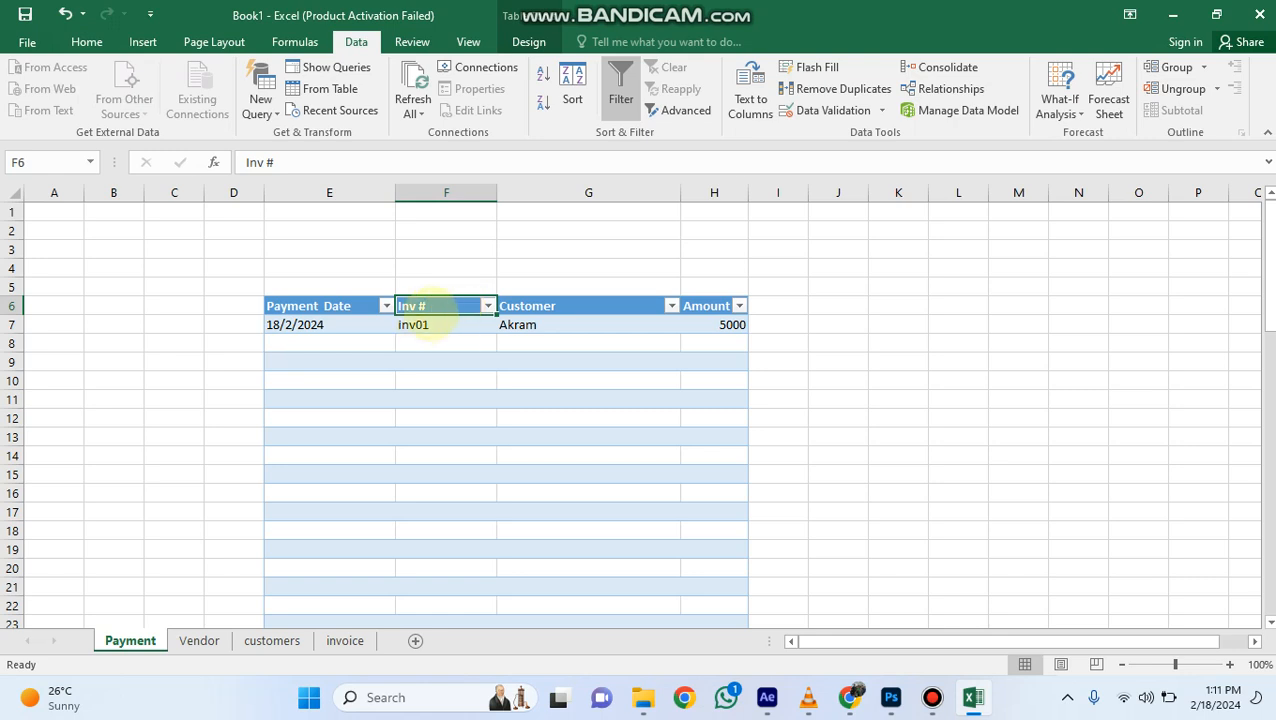
pyautogui.doubleClick(430, 308)
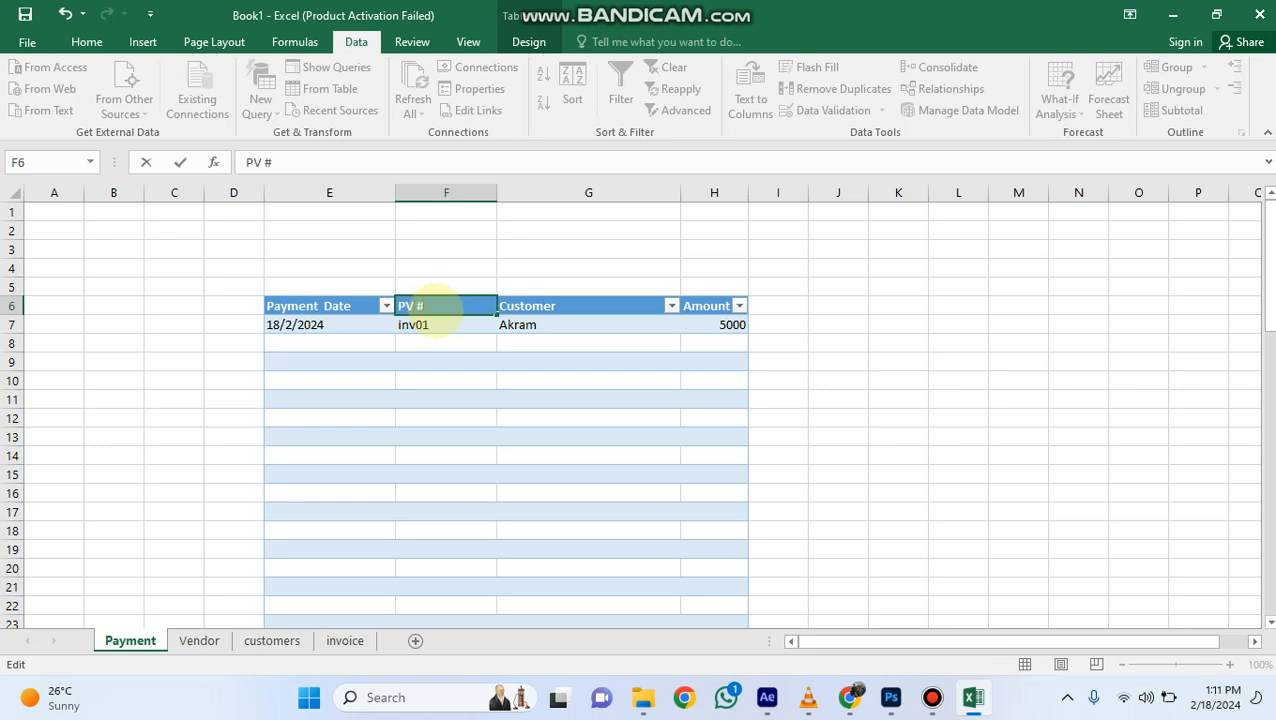
pyautogui.click(541, 328)
pyautogui.click(613, 309)
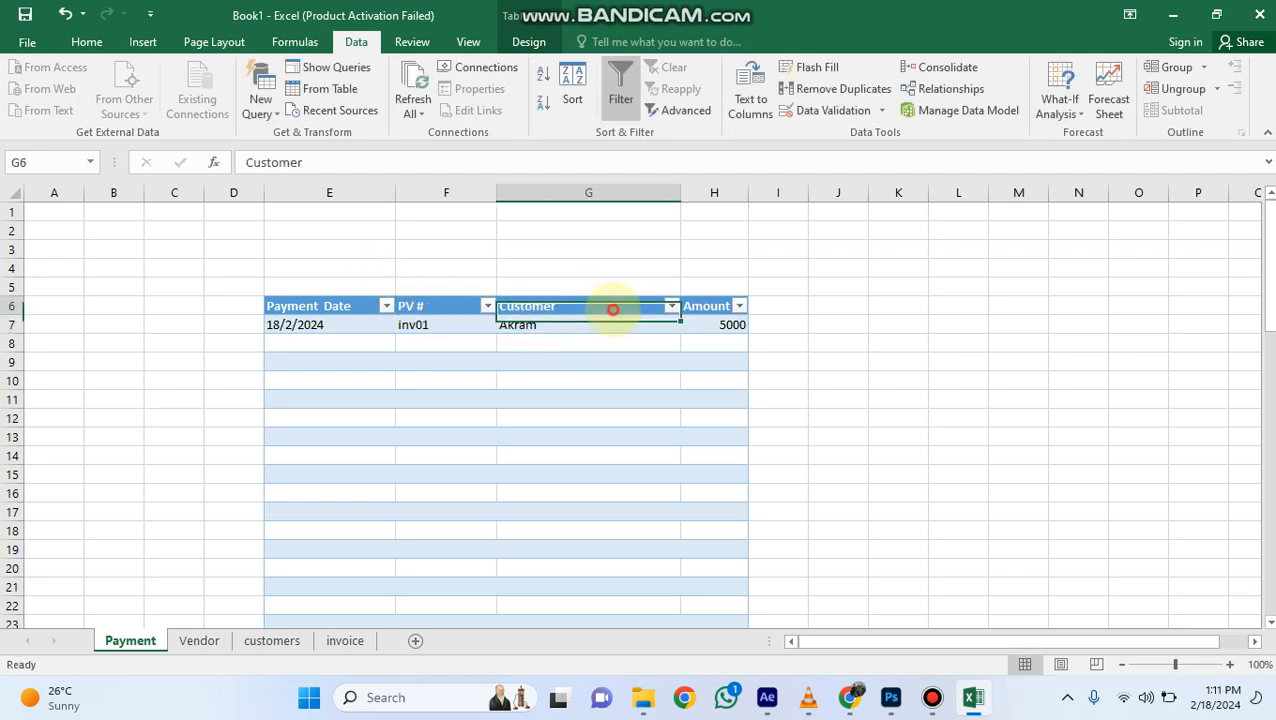
pyautogui.doubleClick(596, 306)
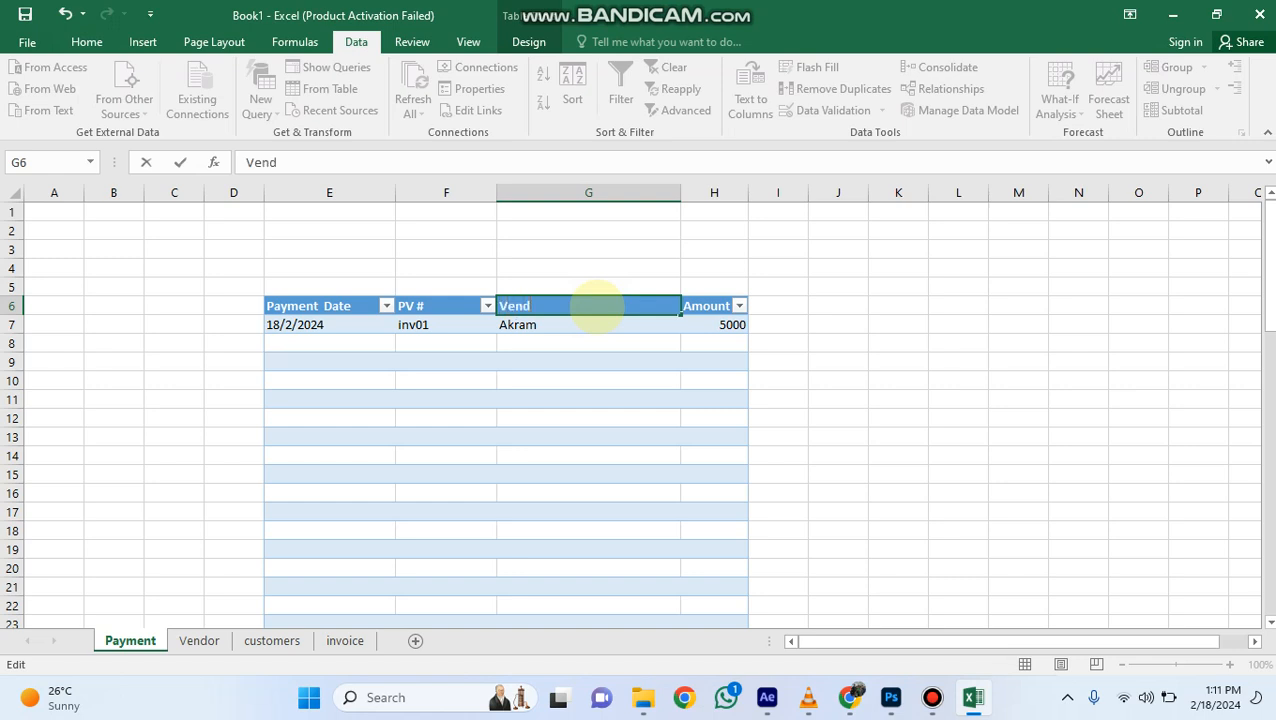
pyautogui.click(686, 362)
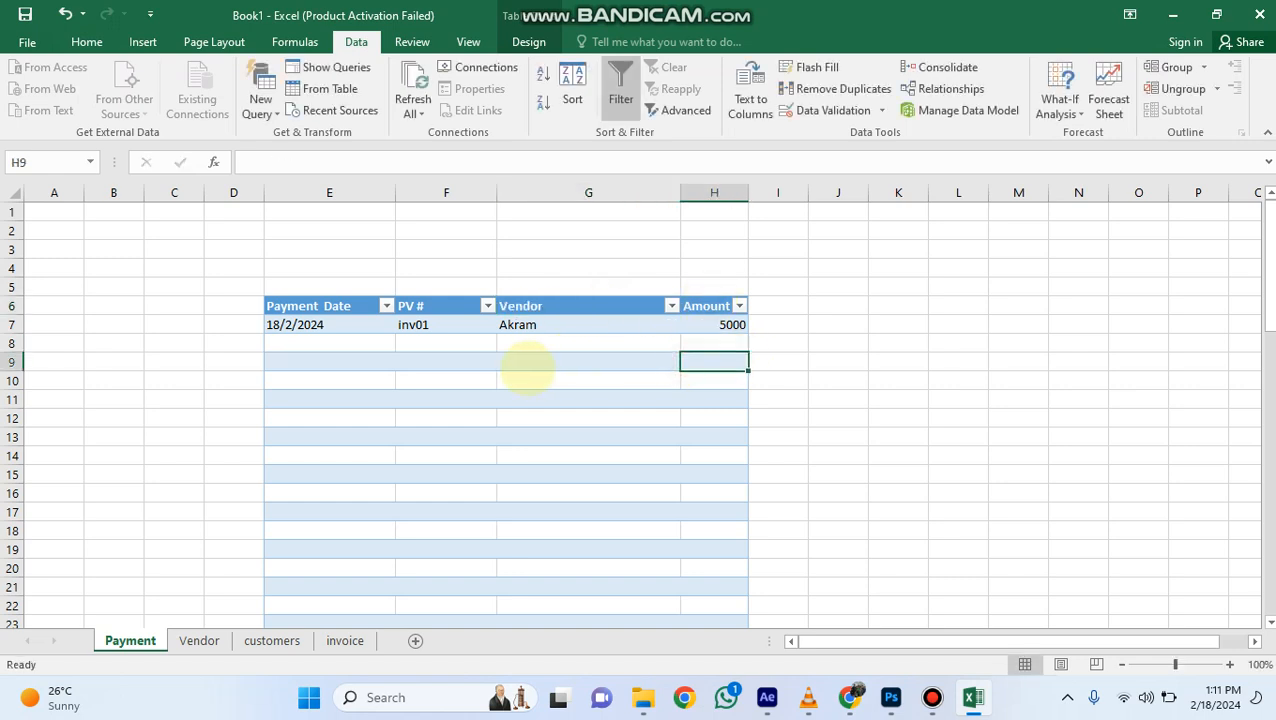
# Clear the data validation from the Vendor column cells G7:G69 and delete the customer name in G7.
pyautogui.click(541, 328)
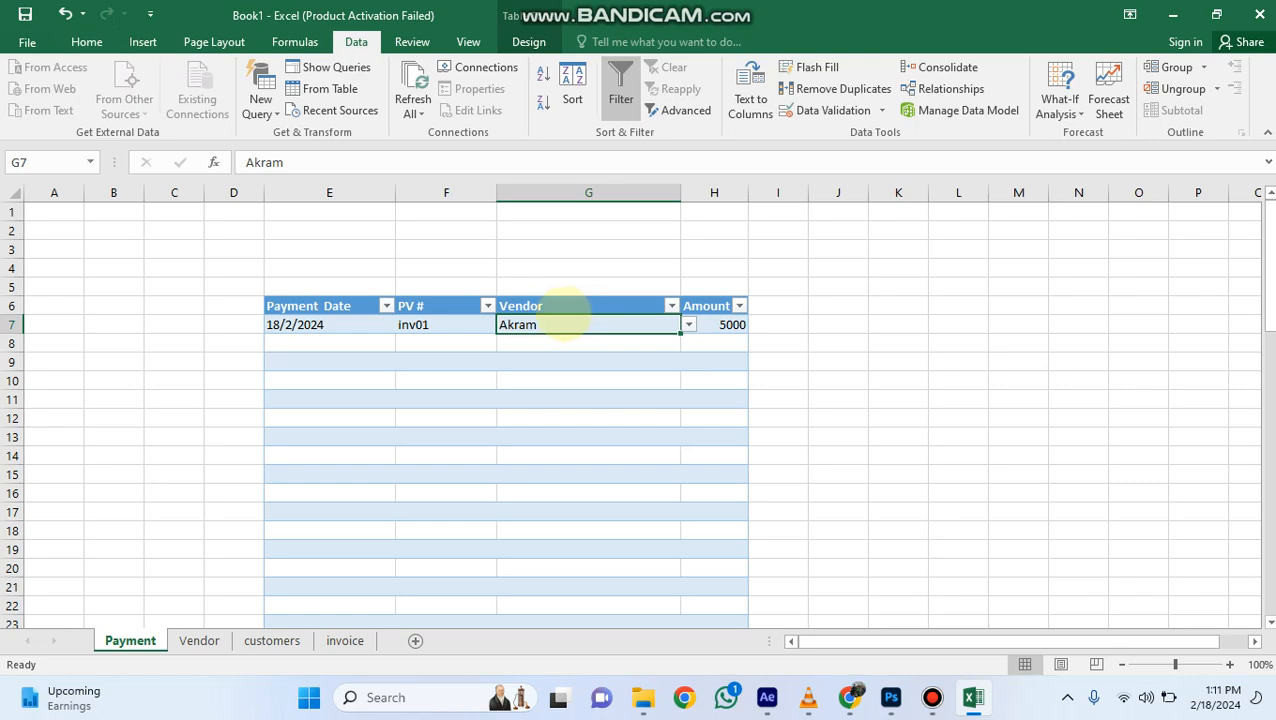
pyautogui.moveTo(556, 330); pyautogui.dragTo(564, 584)
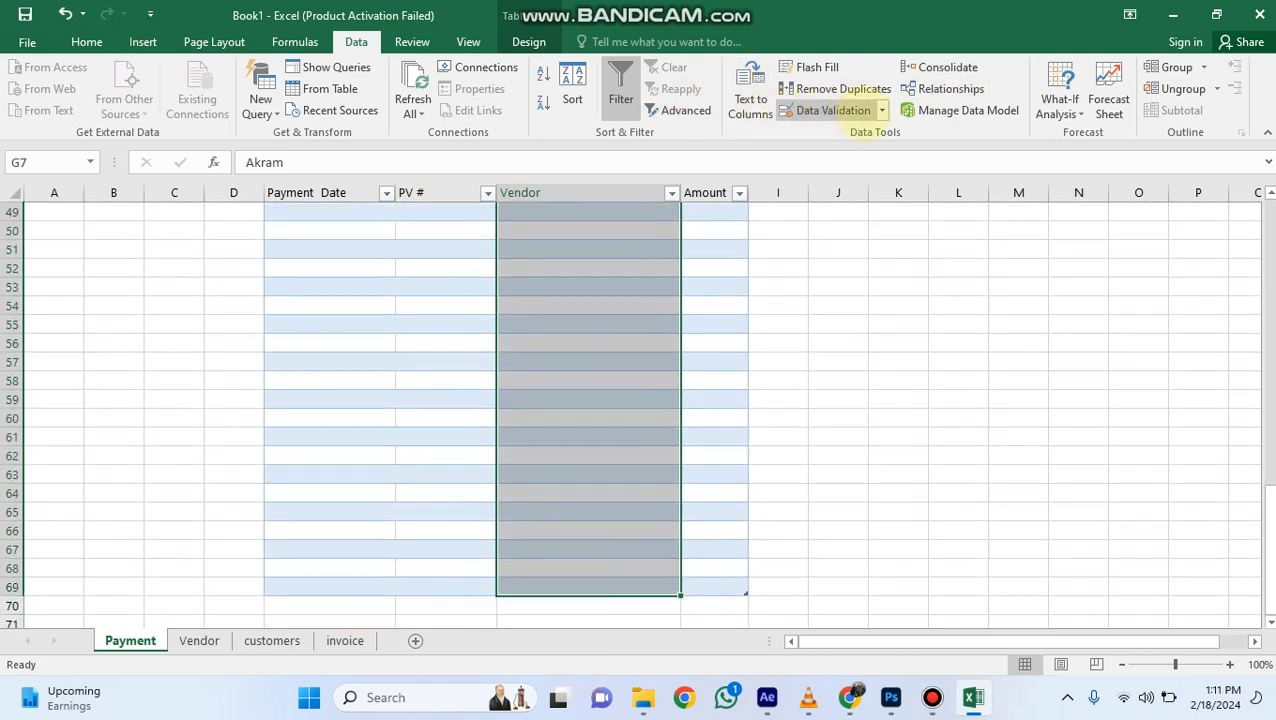
pyautogui.click(830, 110)
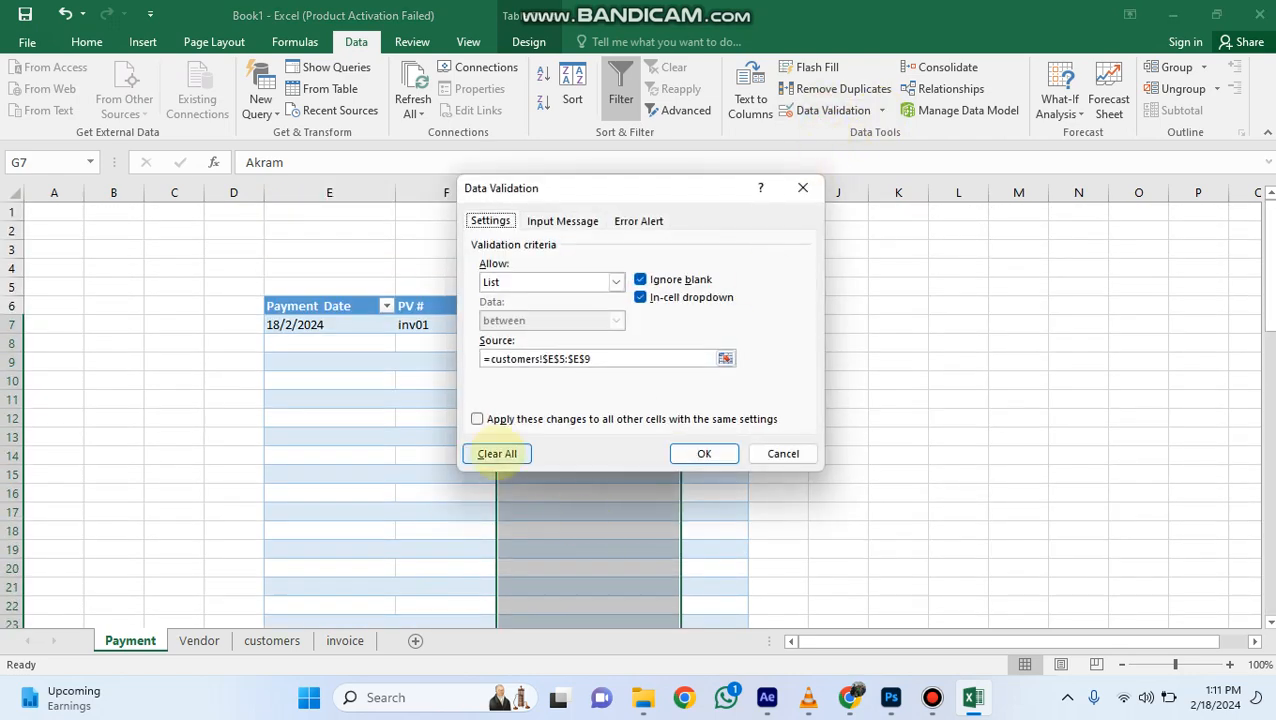
pyautogui.click(497, 453)
pyautogui.click(704, 453)
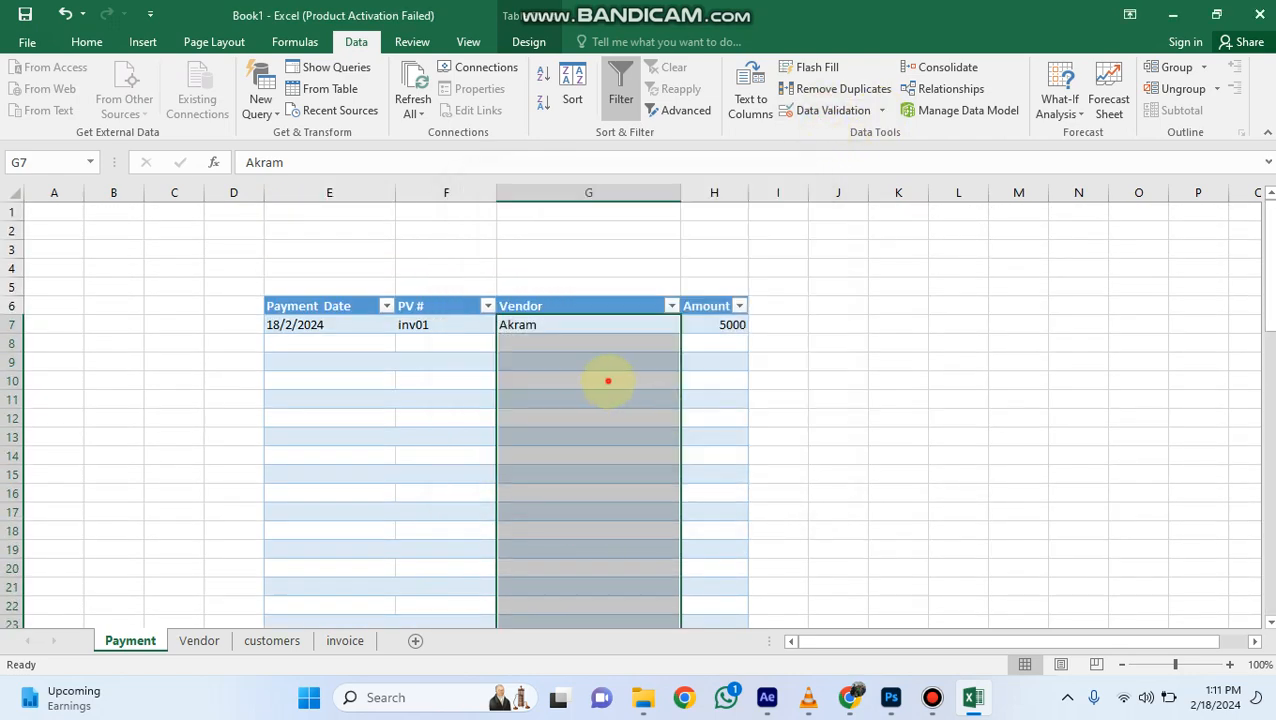
pyautogui.click(608, 380)
pyautogui.click(674, 327)
pyautogui.press('Delete')
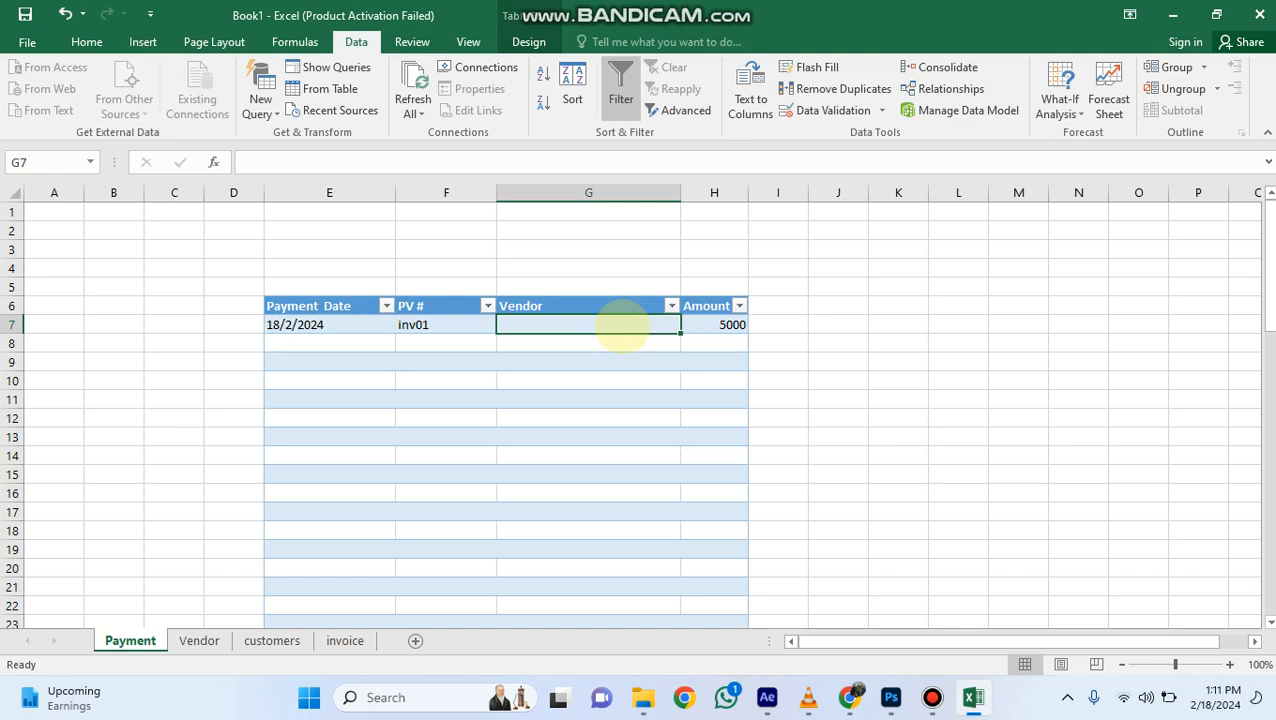
# Add list validation to G7 using cells E5:E9 of the Vendor sheet, and fill row 7 with the first vendor and amount 2000.
pyautogui.click(621, 327)
pyautogui.click(830, 110)
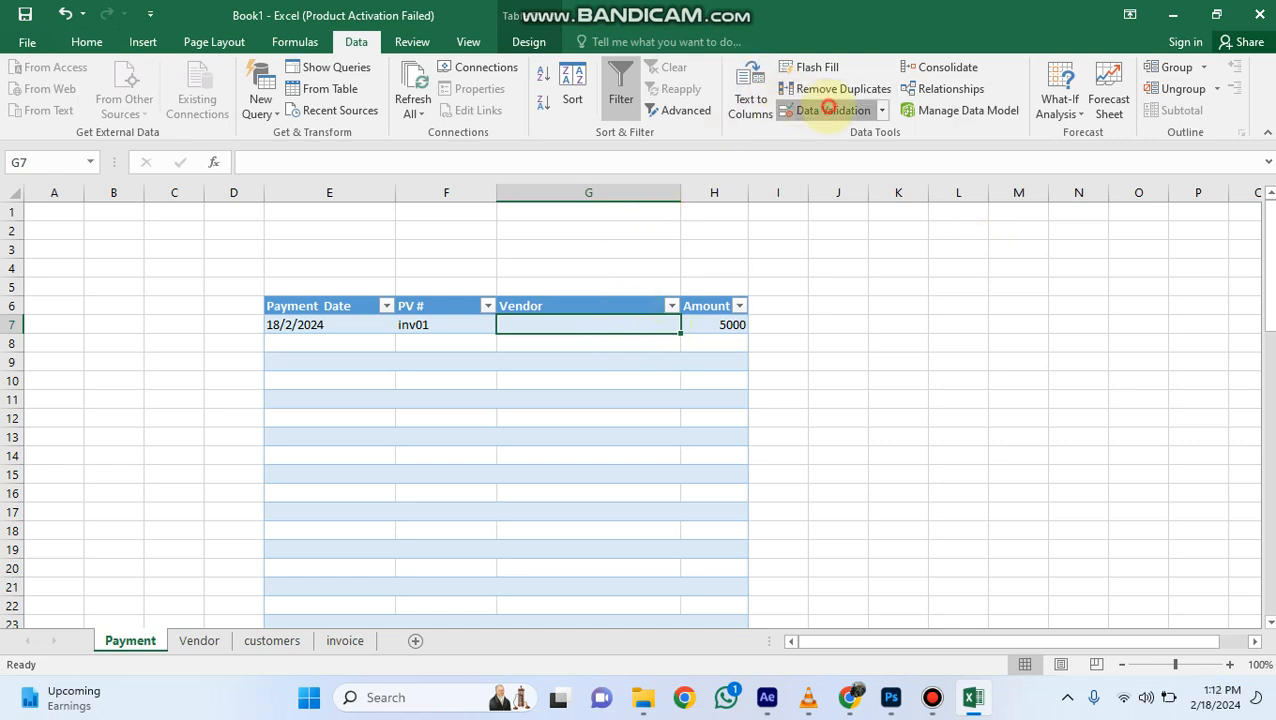
pyautogui.click(616, 281)
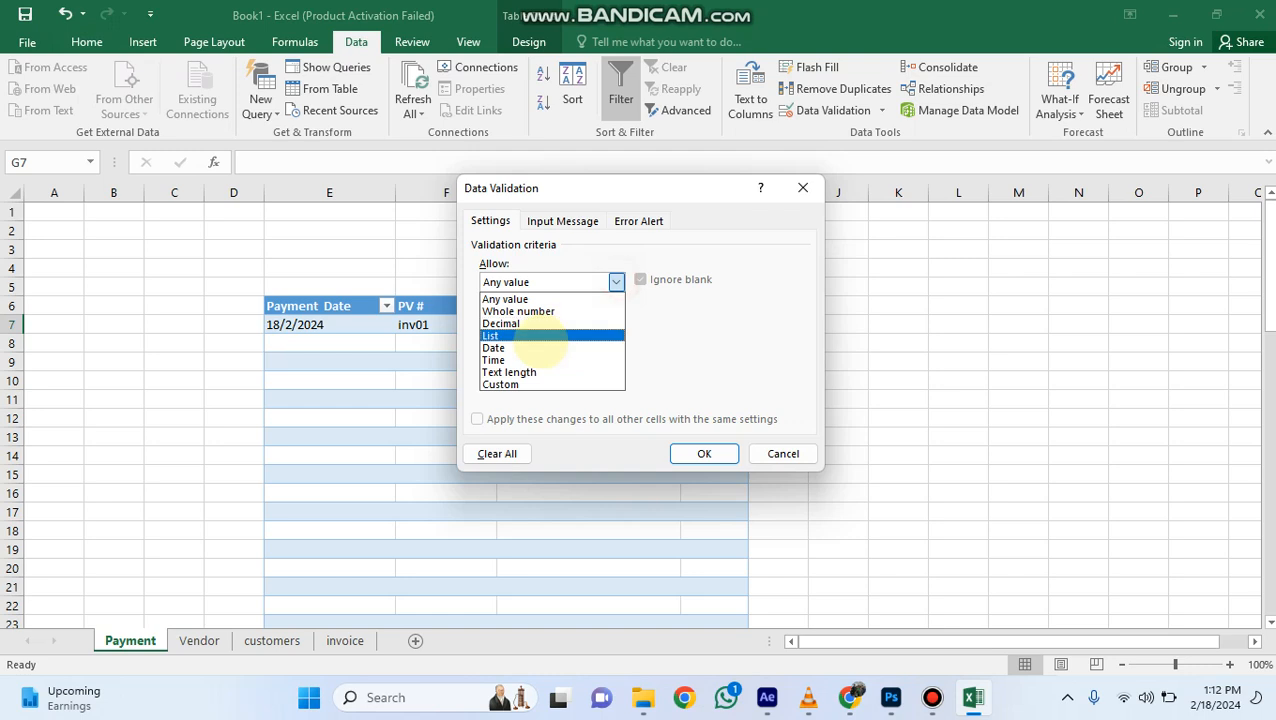
pyautogui.click(530, 332)
pyautogui.click(725, 358)
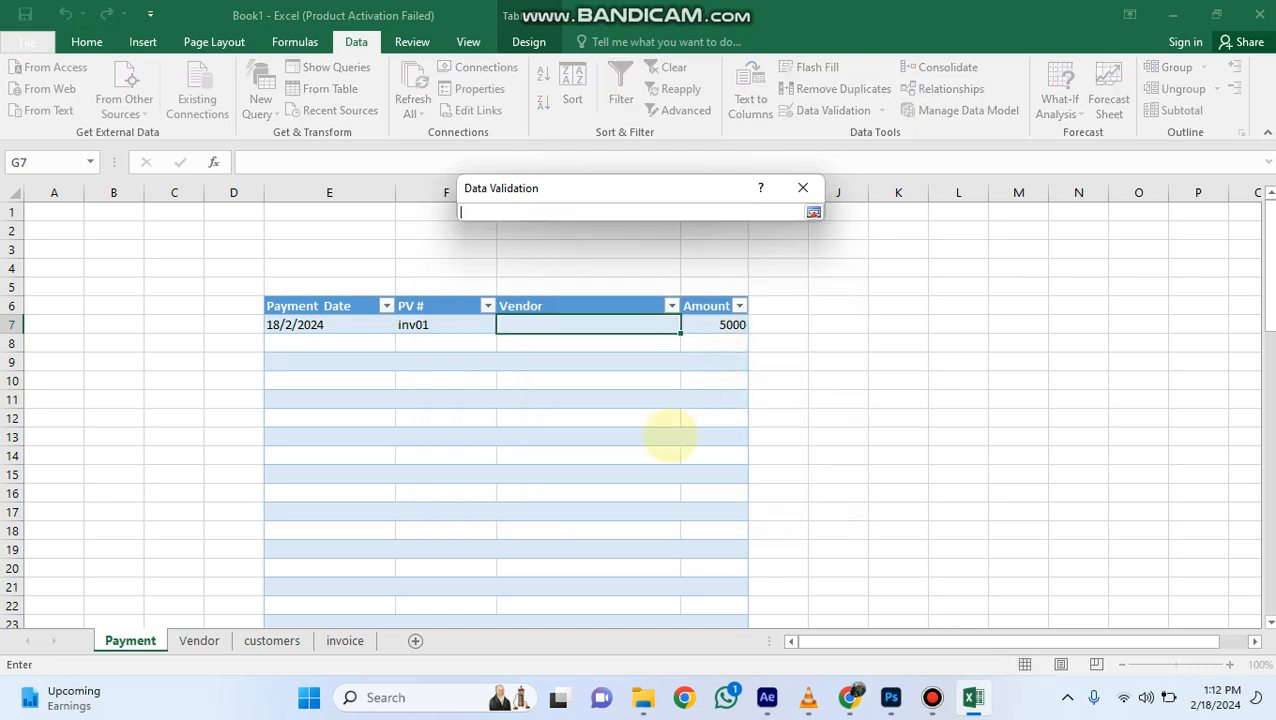
pyautogui.click(199, 641)
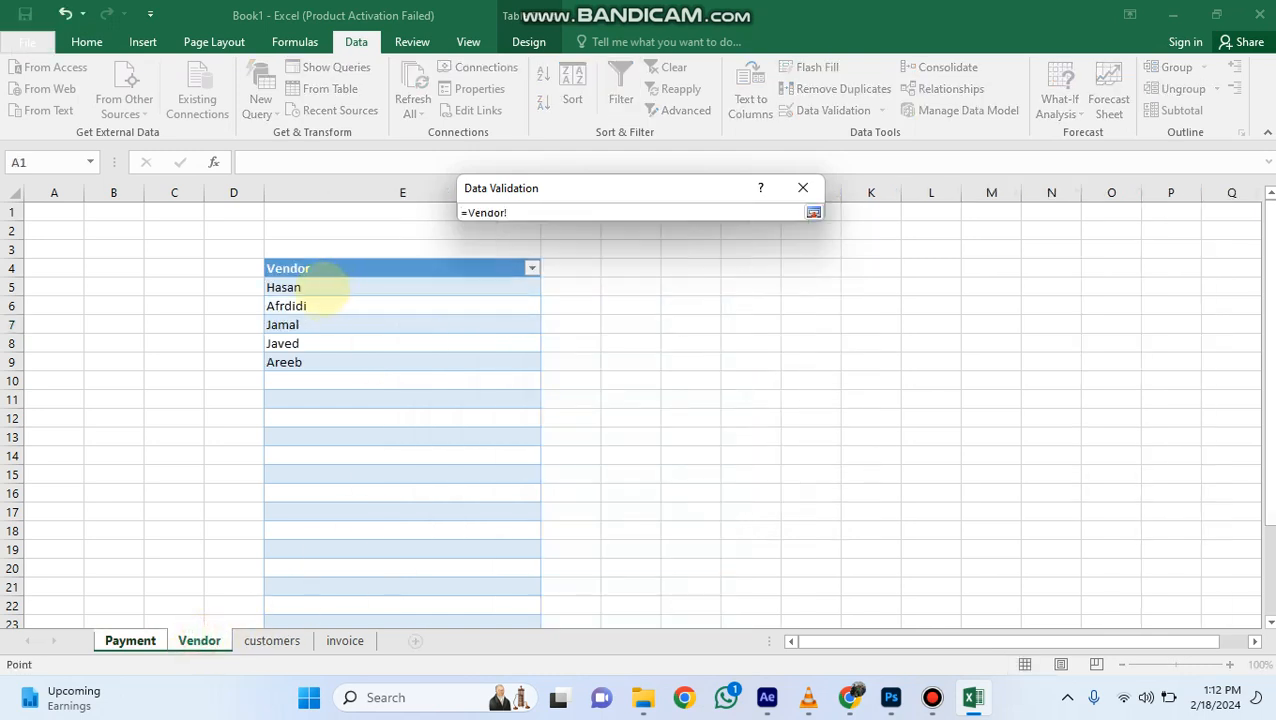
pyautogui.moveTo(322, 285); pyautogui.dragTo(319, 364)
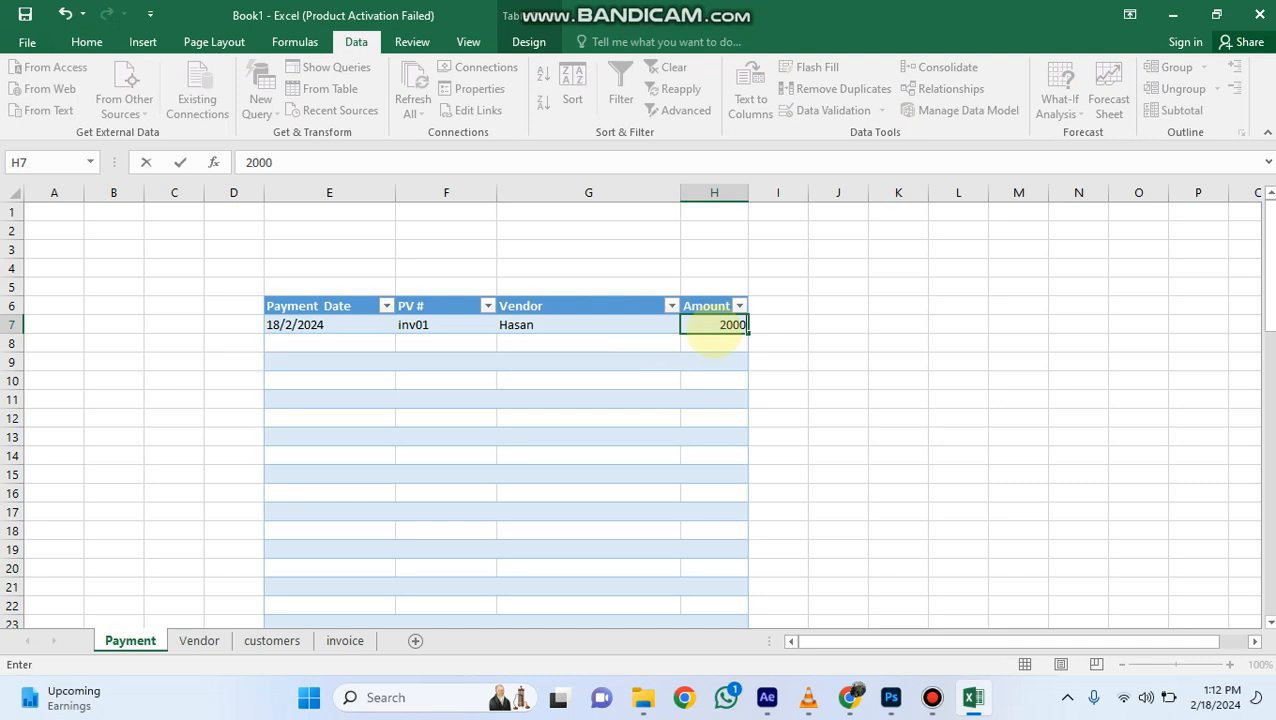
pyautogui.click(695, 384)
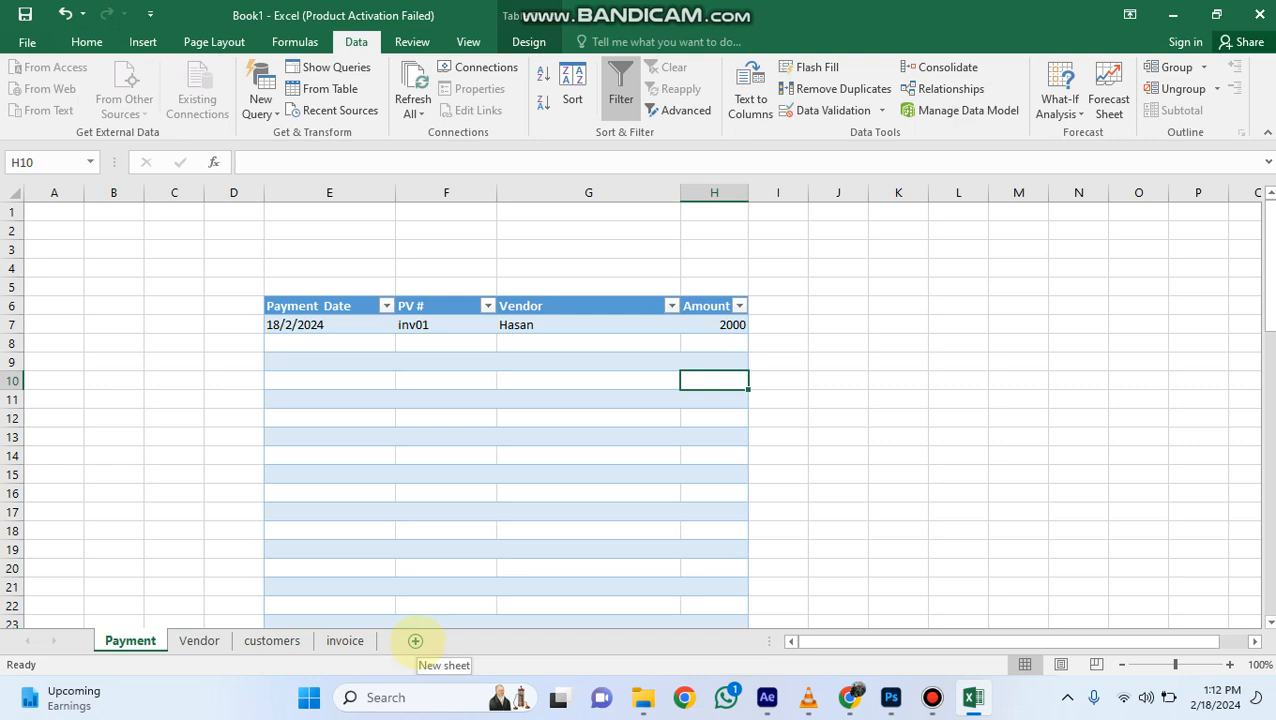
# Add a new sheet and name it AR Customer Balance.
pyautogui.click(415, 641)
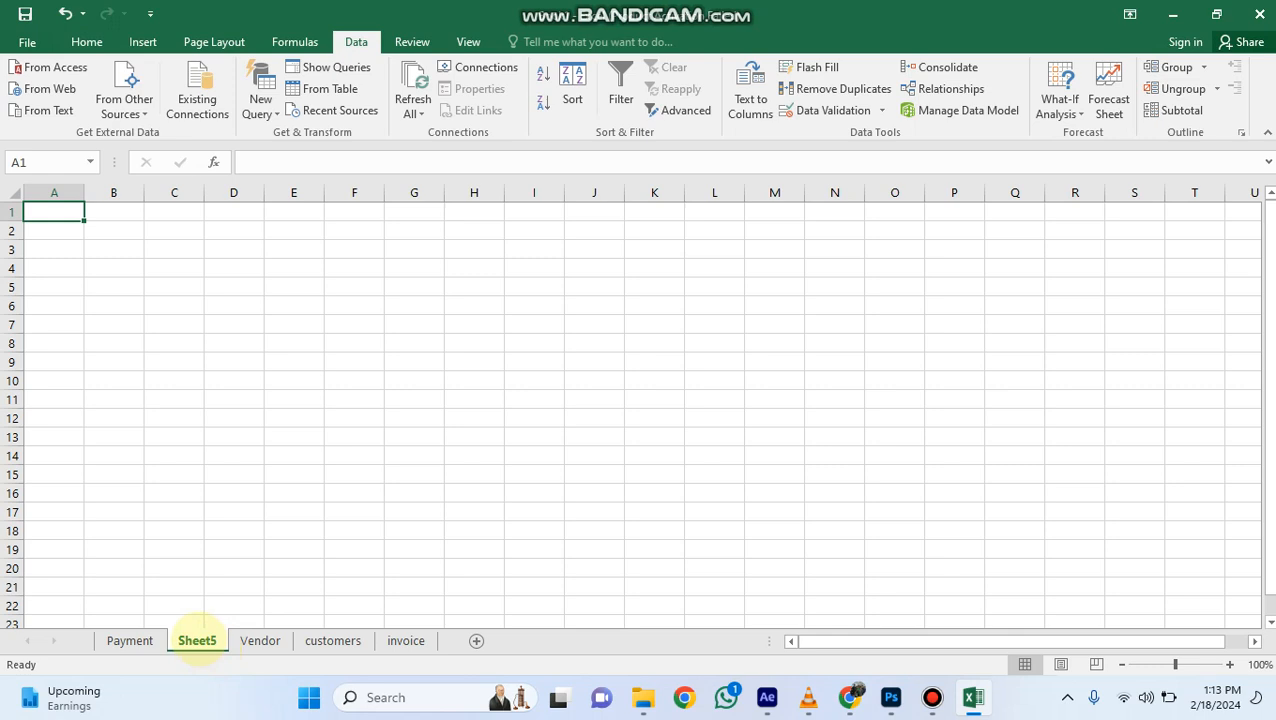
pyautogui.rightClick(197, 641)
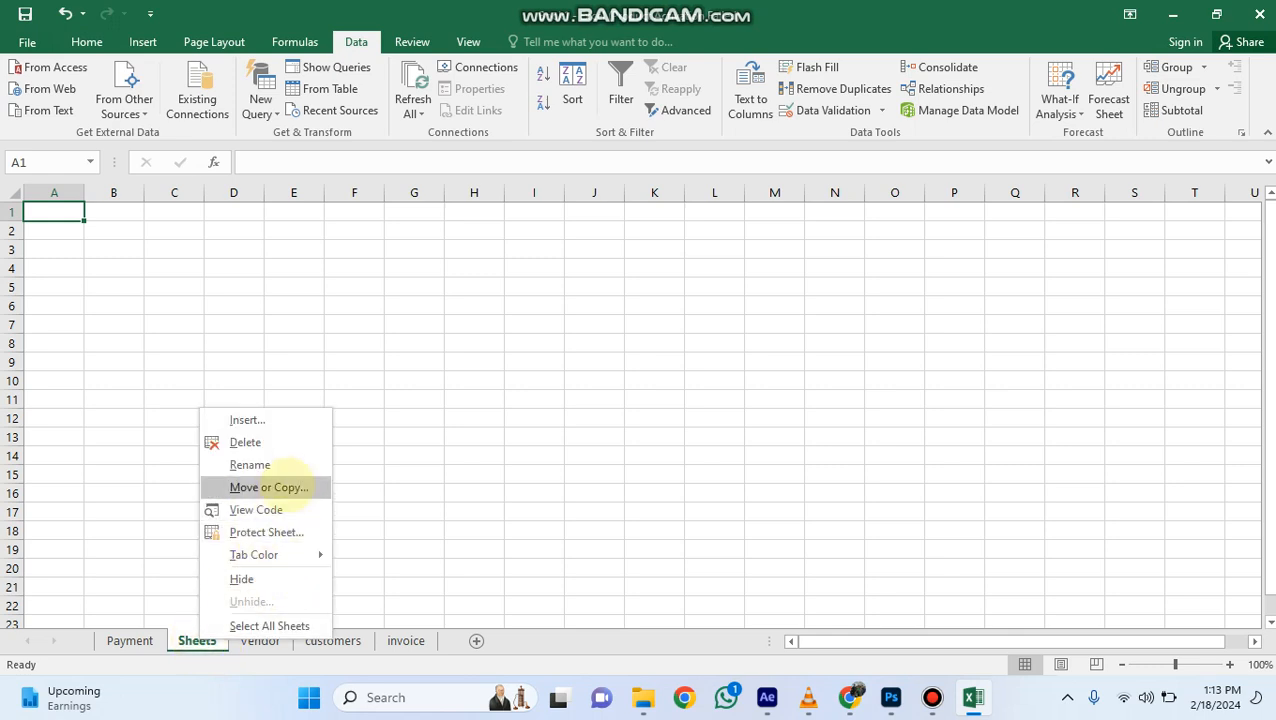
pyautogui.click(250, 465)
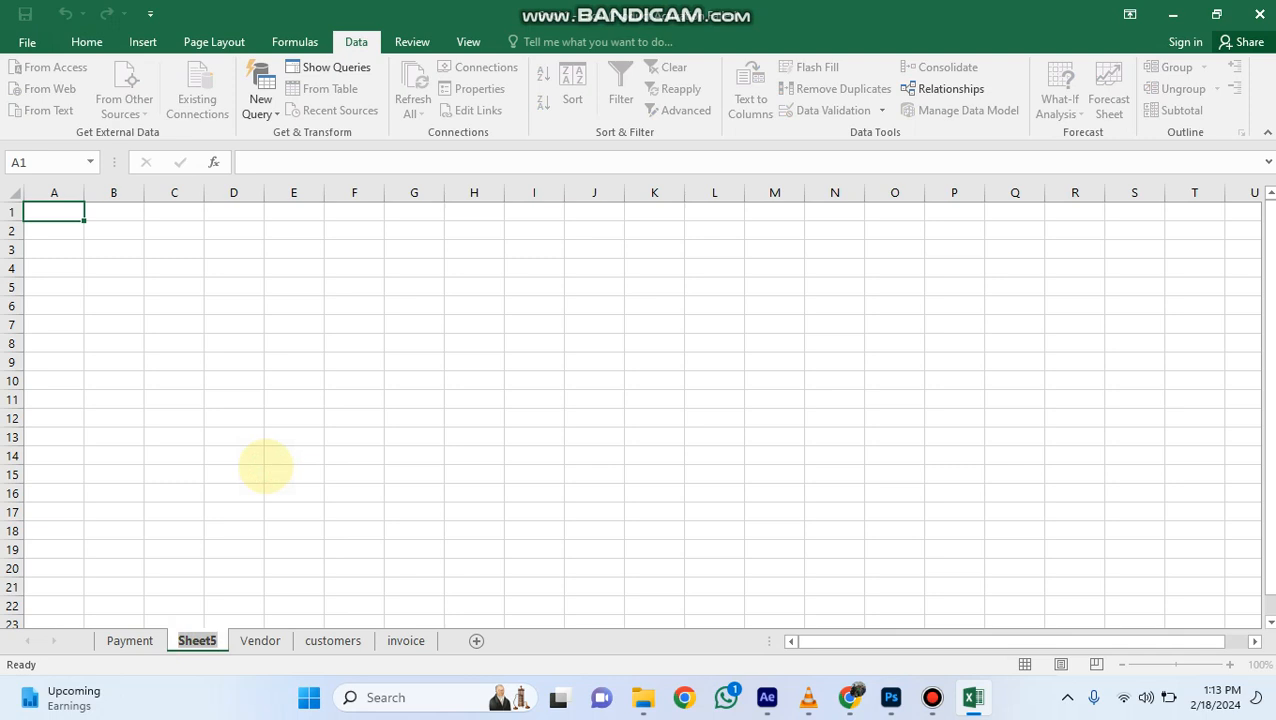
pyautogui.write('AR')
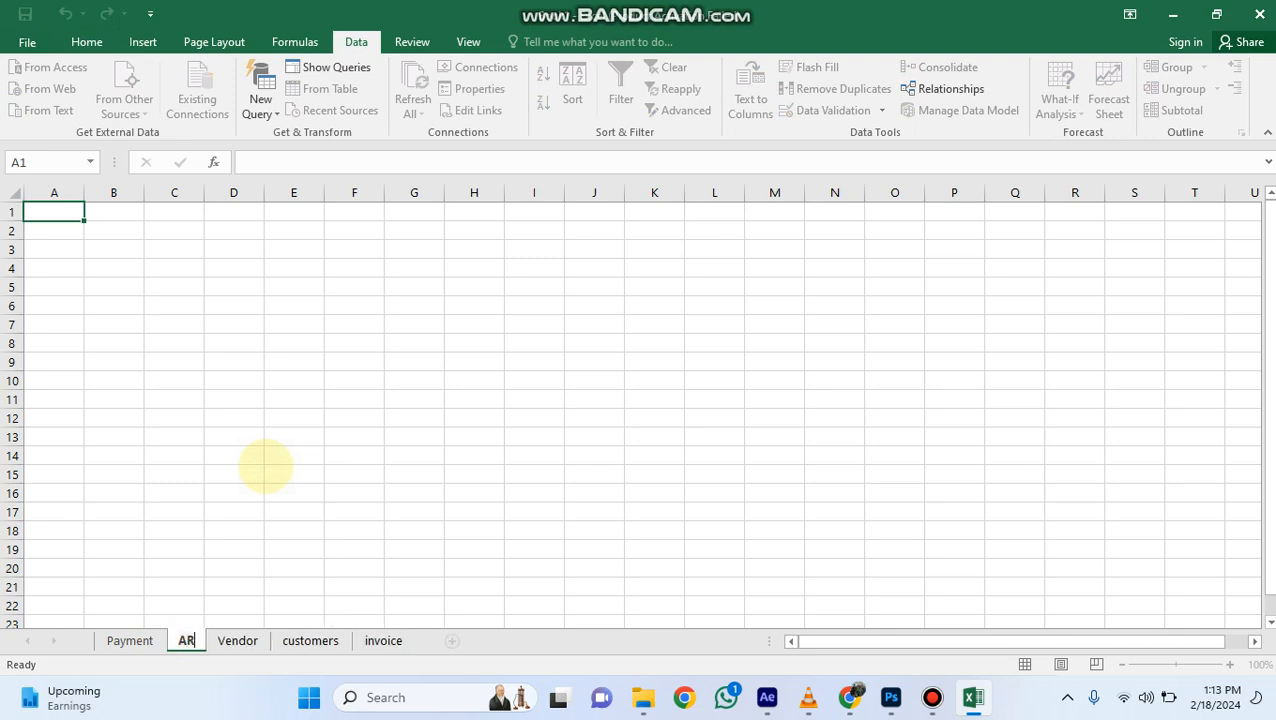
pyautogui.write(' Cus')
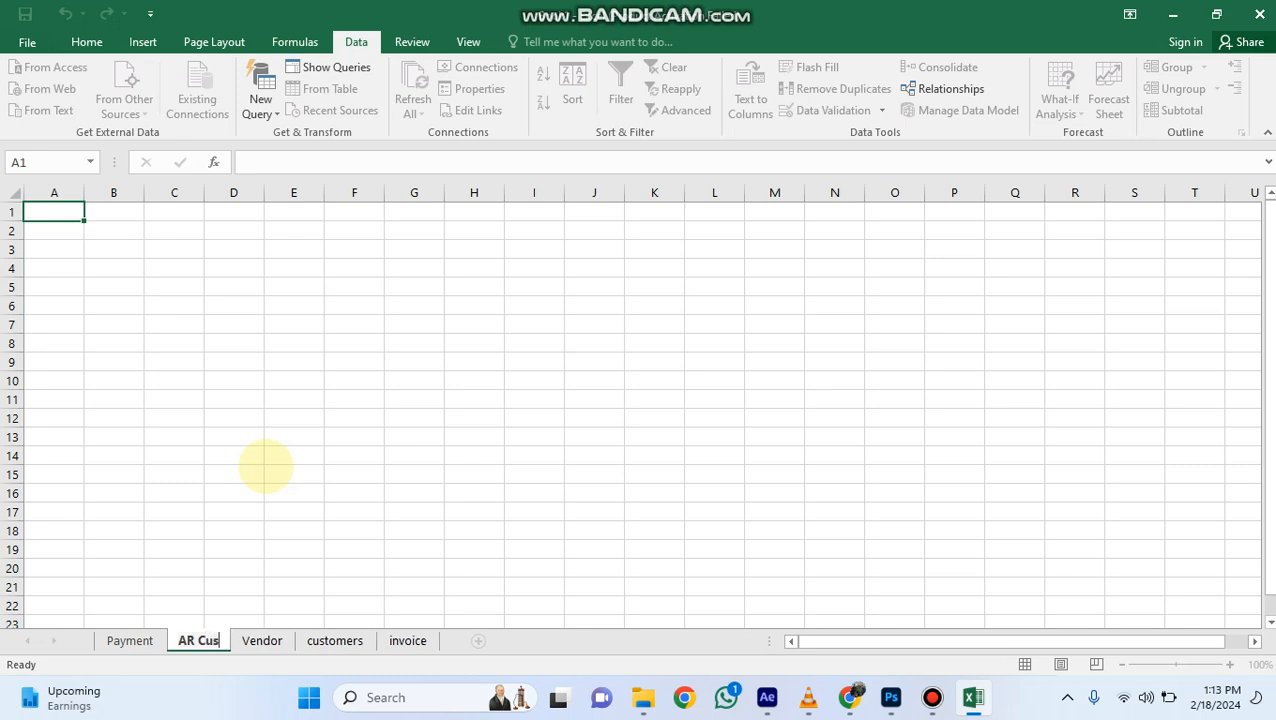
pyautogui.write('tomer B')
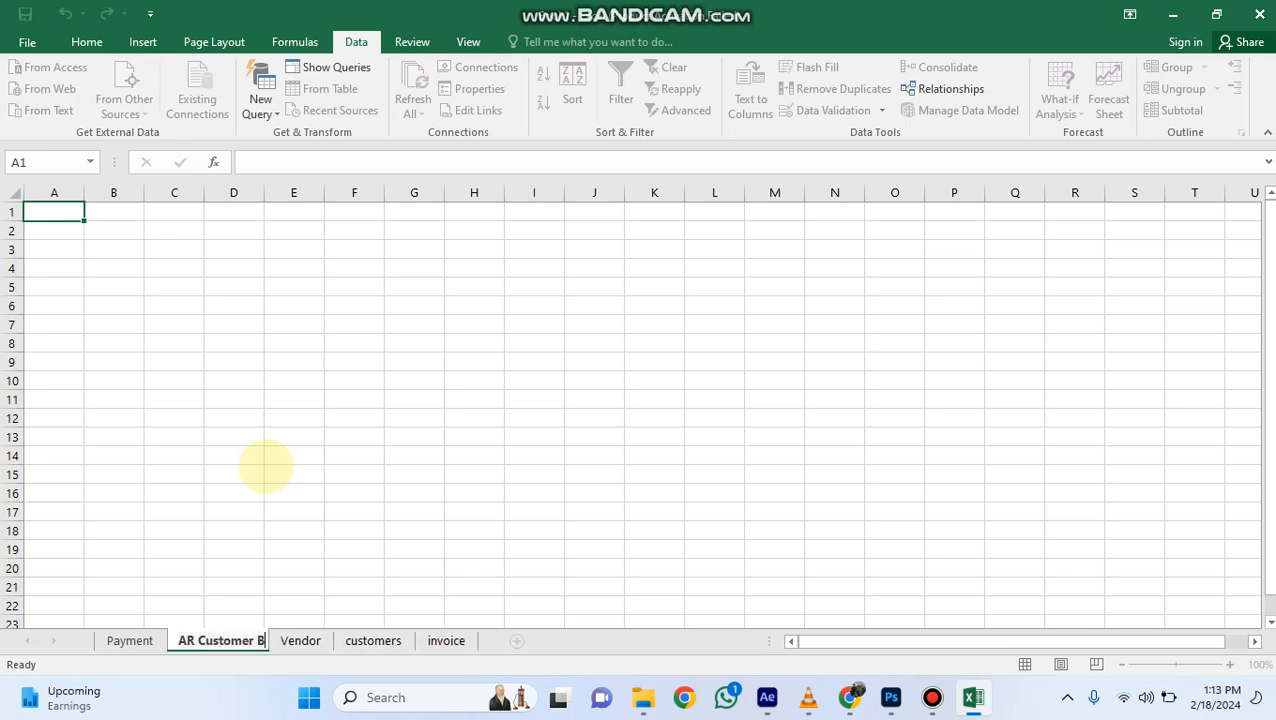
pyautogui.write('alance')
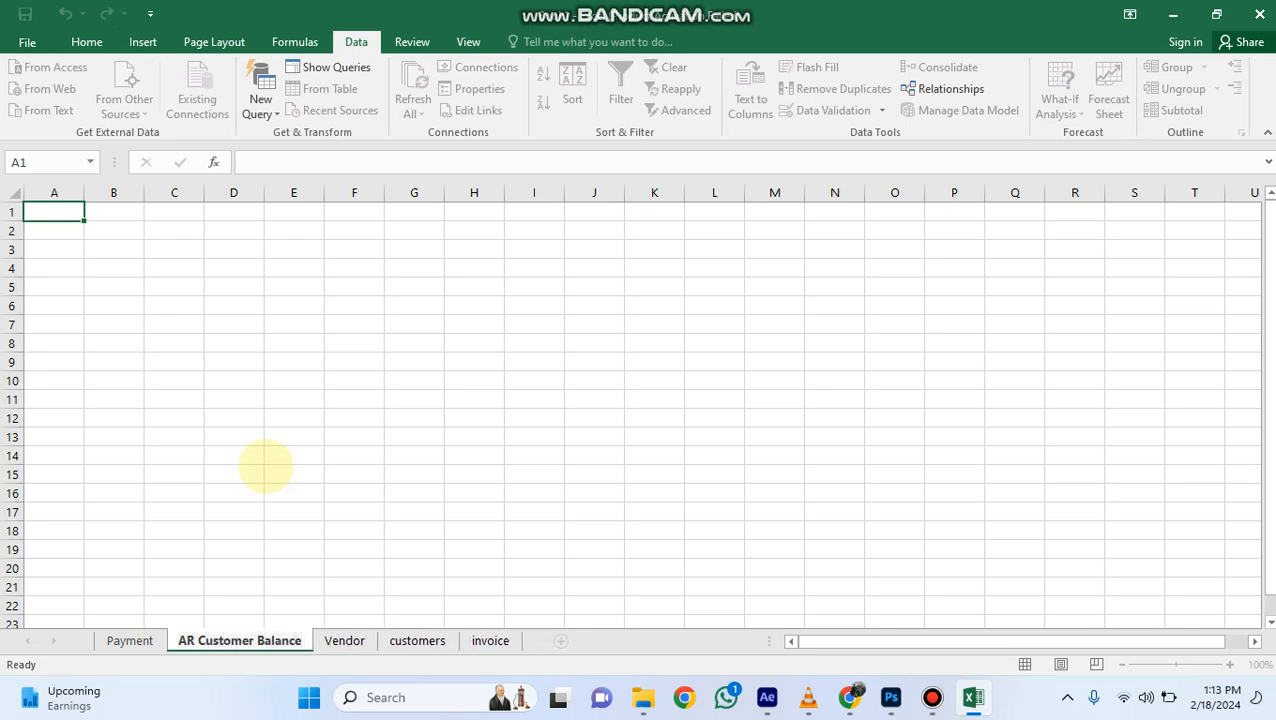
pyautogui.click(452, 344)
# Widen column E and enter the headers Customer in E6 and Balance in F6.
pyautogui.click(277, 306)
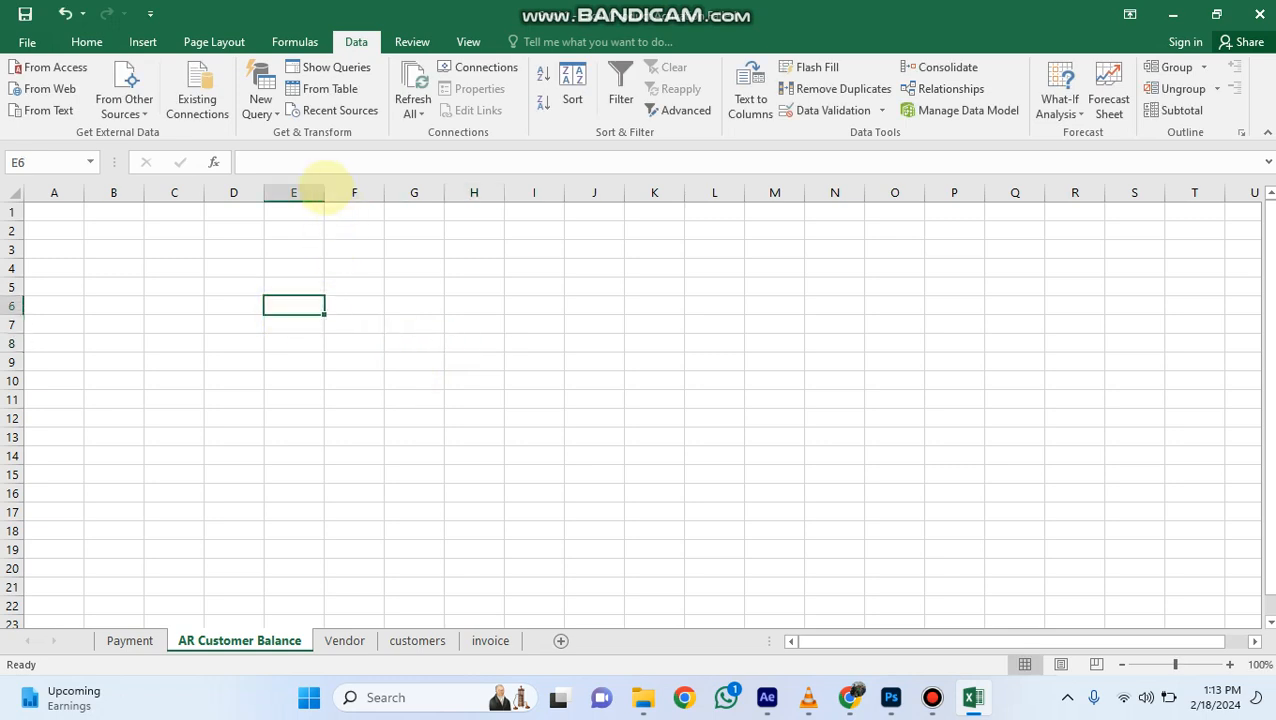
pyautogui.moveTo(324, 193); pyautogui.dragTo(510, 195)
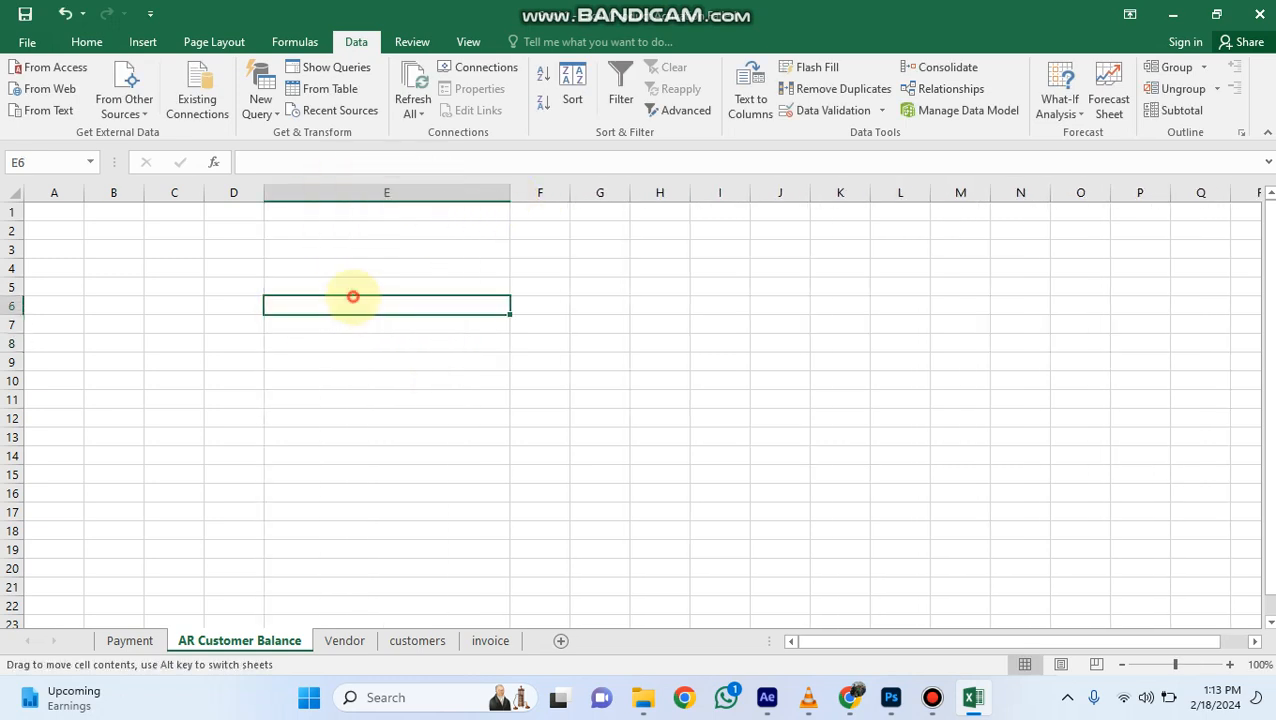
pyautogui.write('Cust')
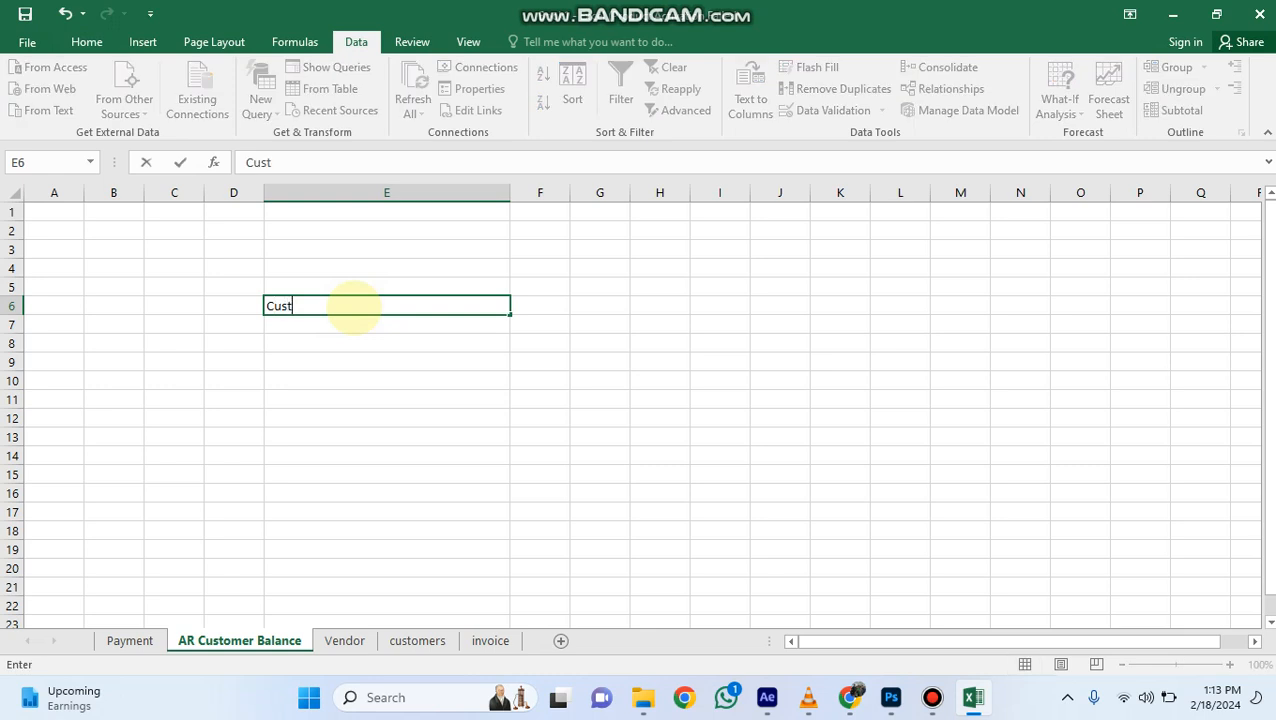
pyautogui.write('omer')
pyautogui.click(527, 304)
pyautogui.write('B')
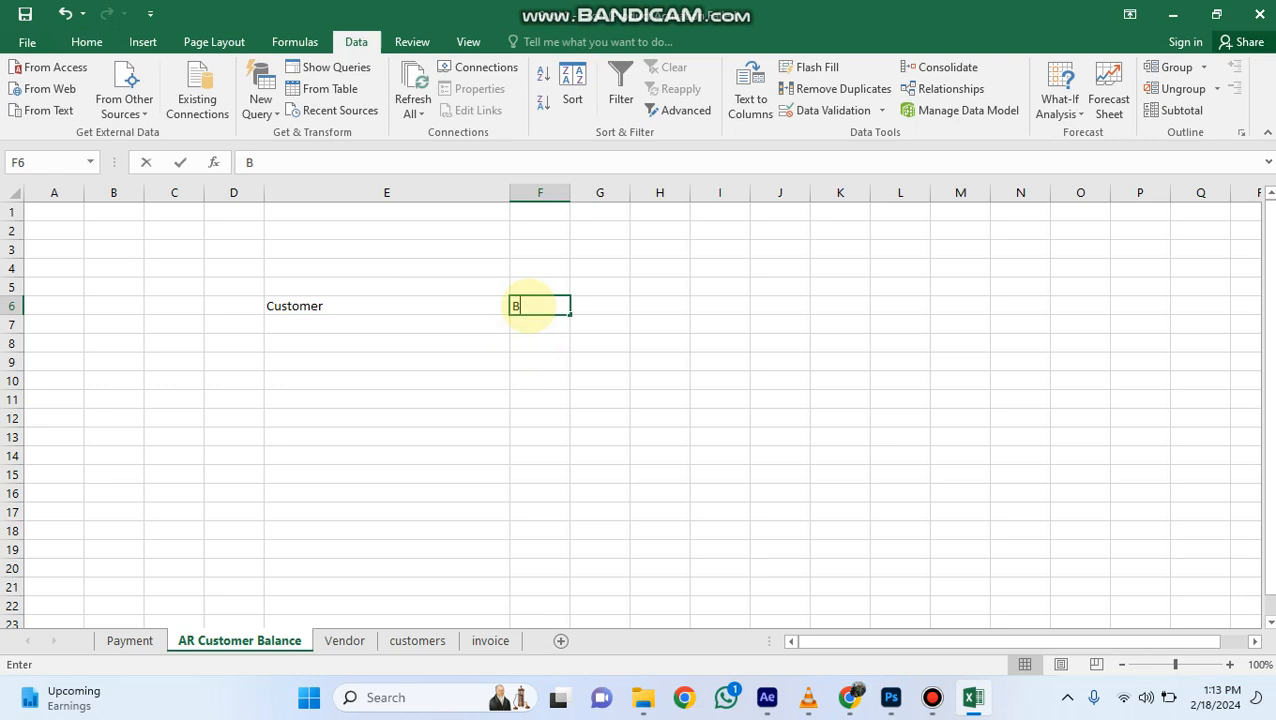
pyautogui.write('alance')
pyautogui.click(503, 510)
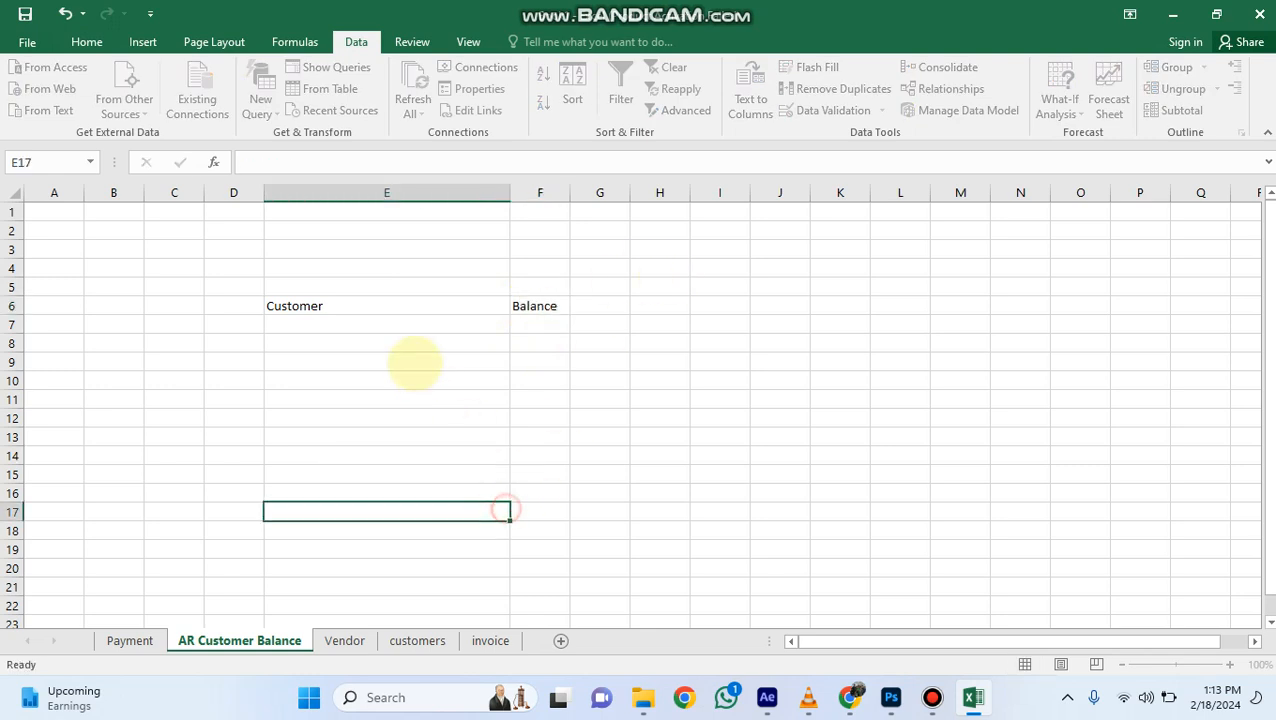
# Convert the range E6:F29 into a table that uses its first row as headers.
pyautogui.moveTo(285, 306); pyautogui.dragTo(550, 607)
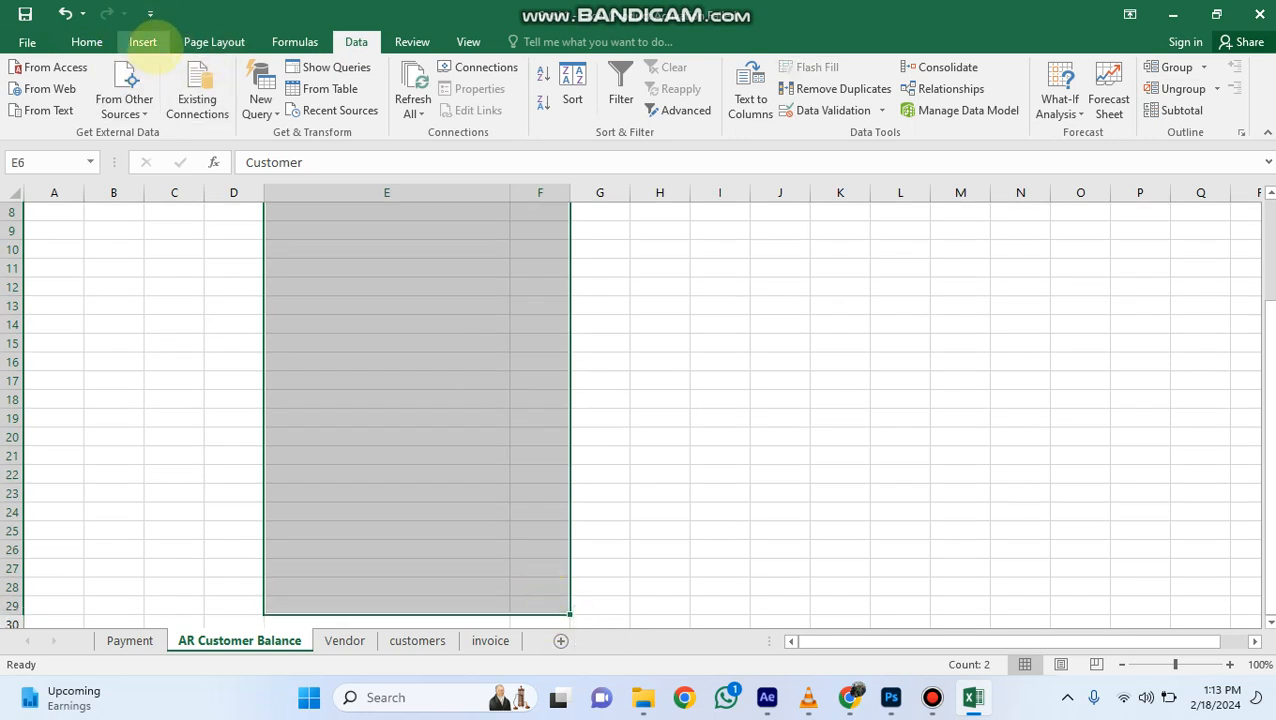
pyautogui.click(143, 42)
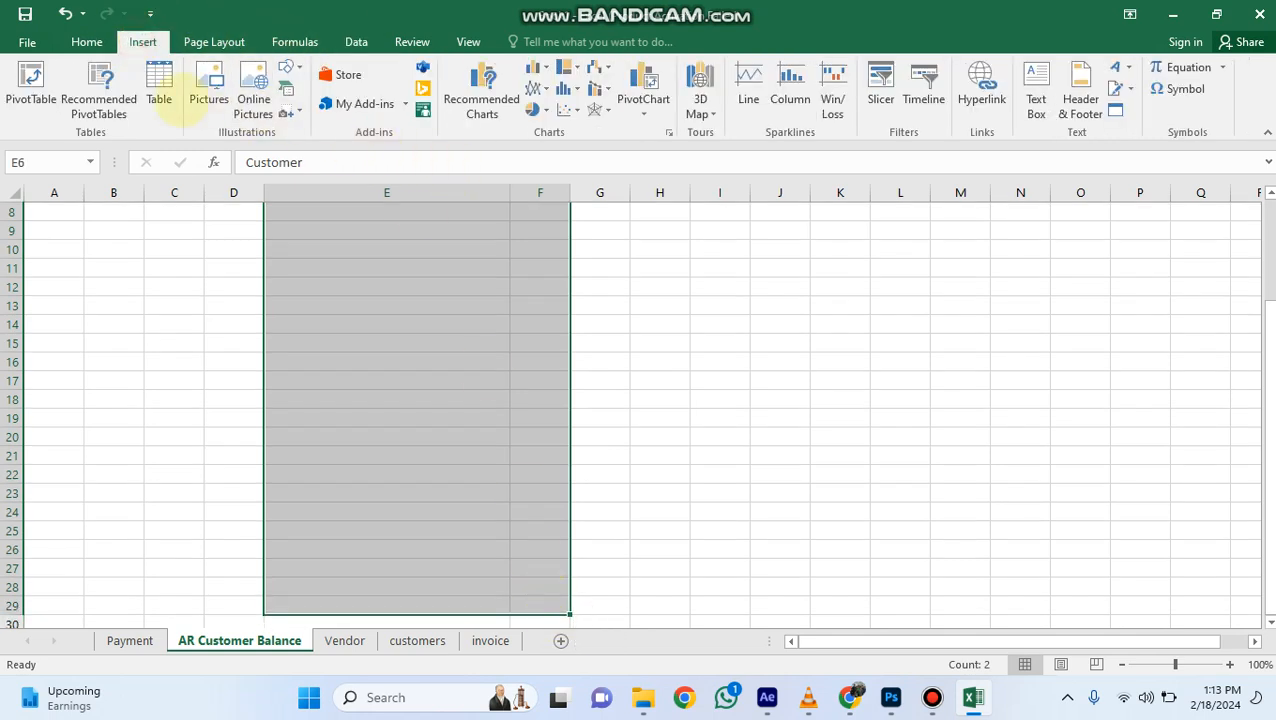
pyautogui.click(158, 92)
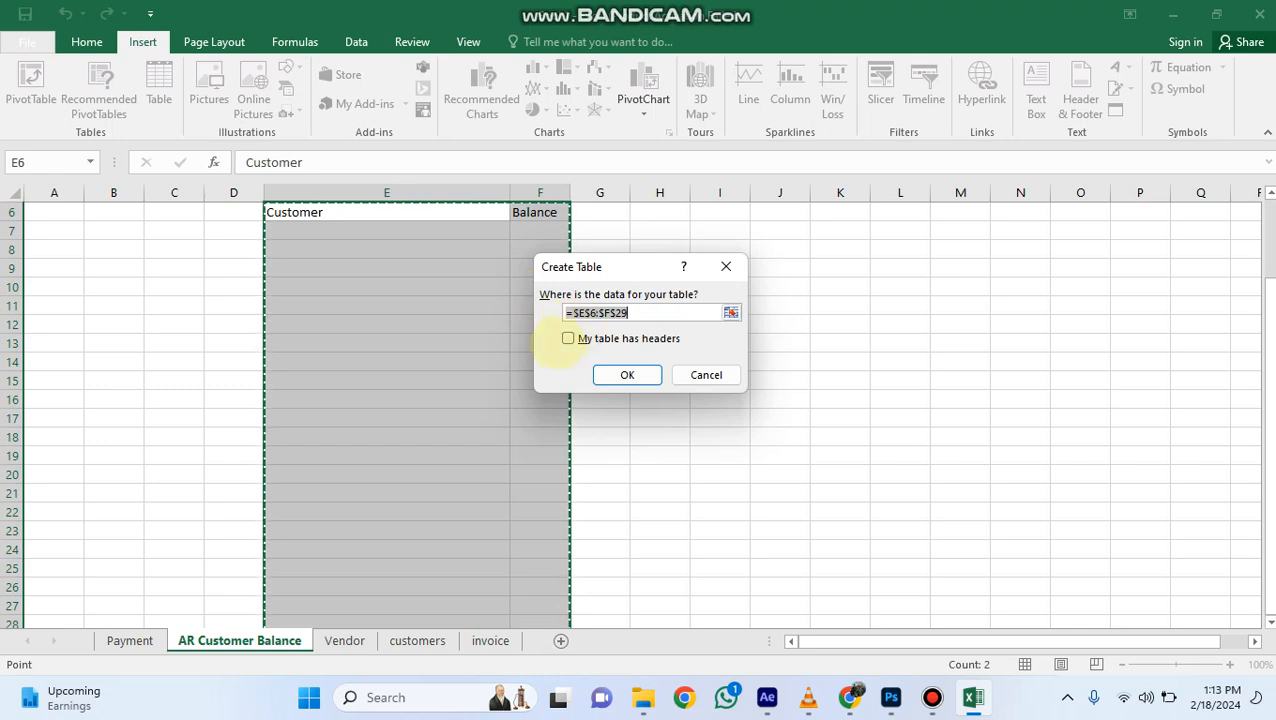
pyautogui.click(567, 338)
pyautogui.click(608, 375)
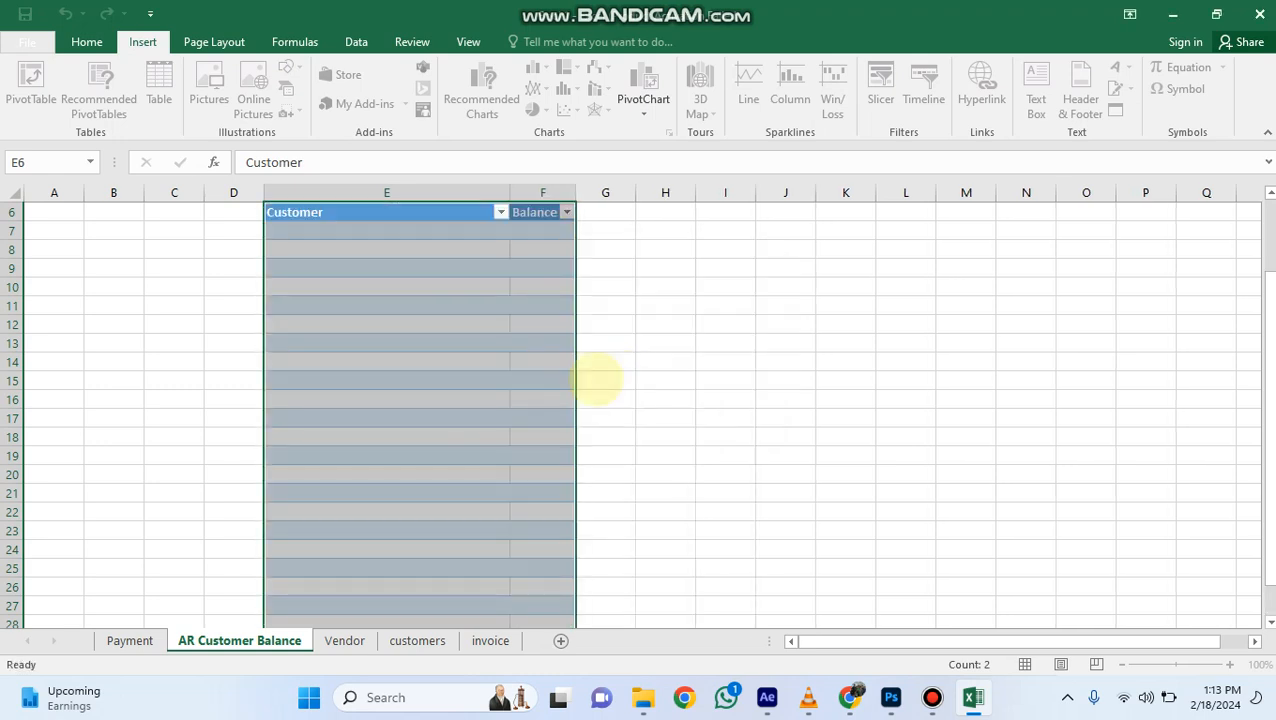
pyautogui.click(400, 343)
# Add list validation to E7 using cells E5:E9 of the customers sheet as the source.
pyautogui.click(372, 232)
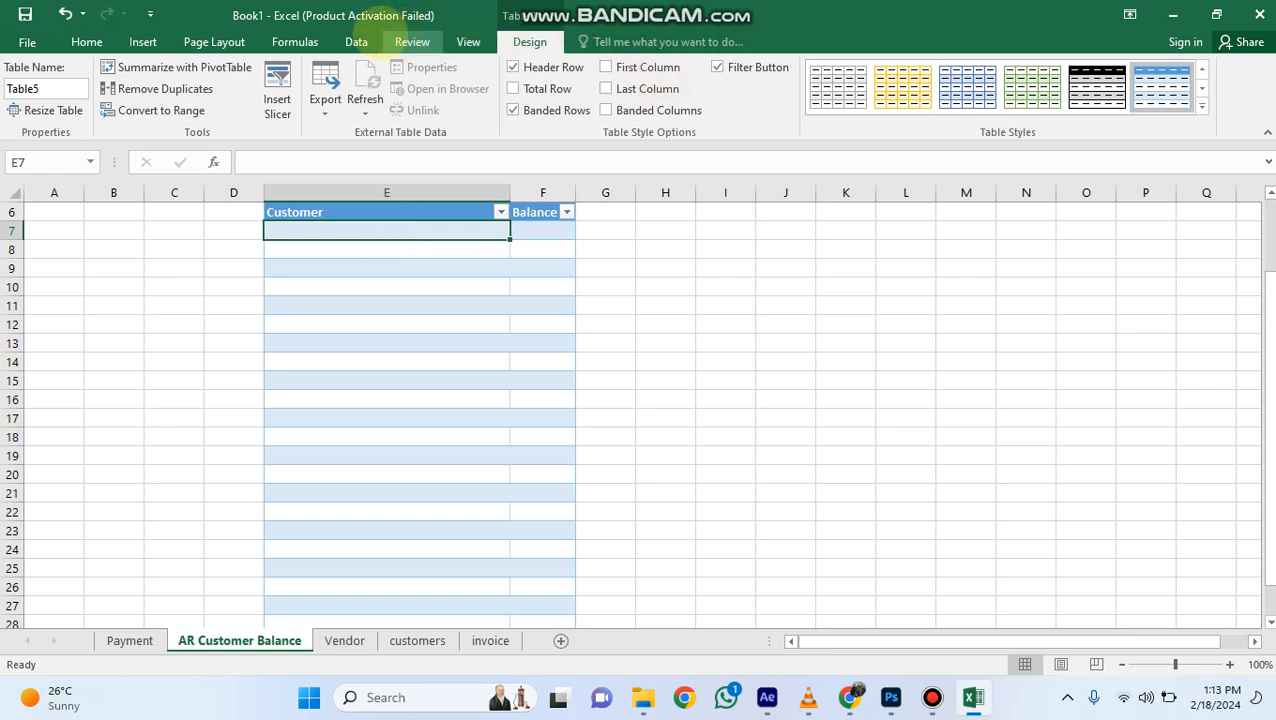
pyautogui.click(360, 41)
pyautogui.click(810, 110)
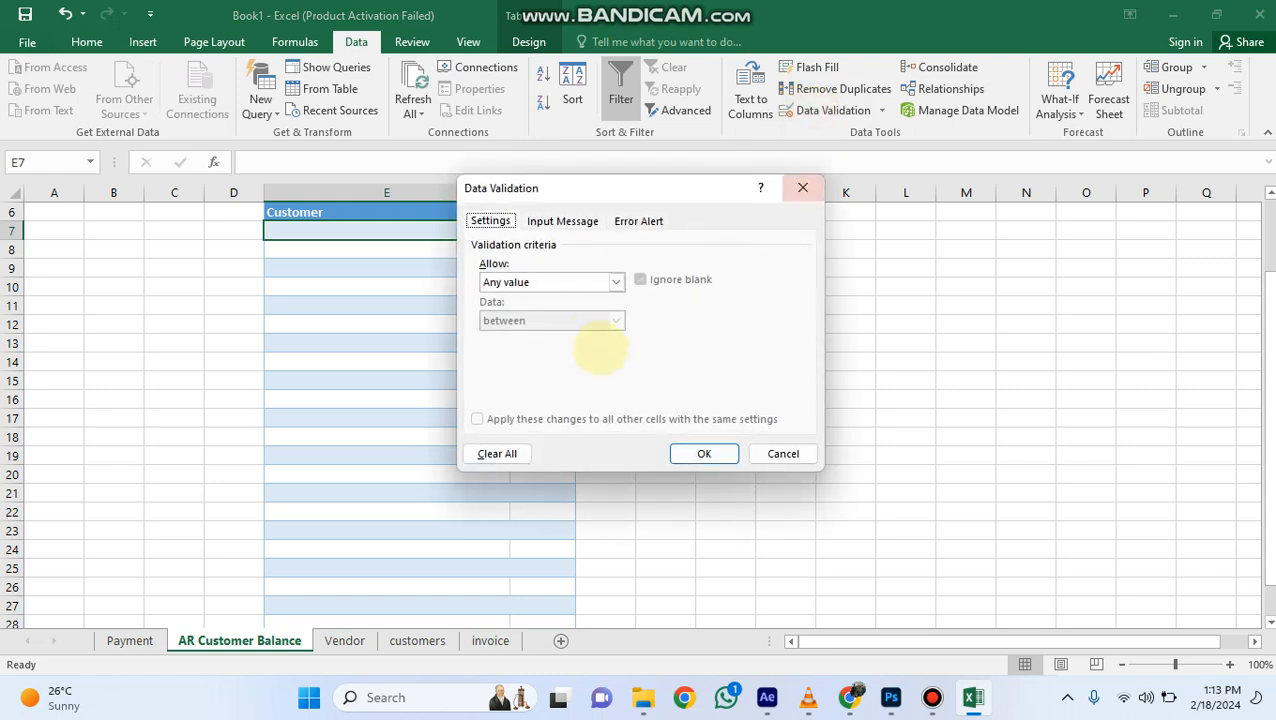
pyautogui.click(615, 281)
pyautogui.click(515, 336)
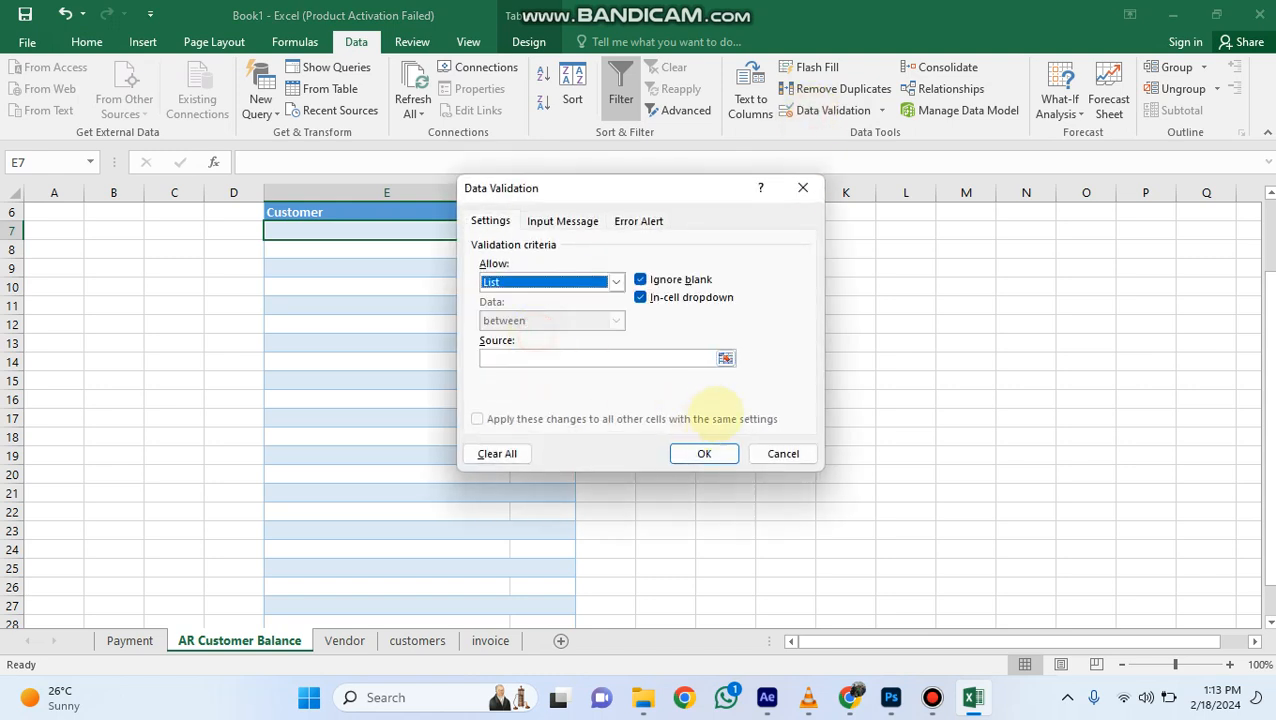
pyautogui.click(724, 357)
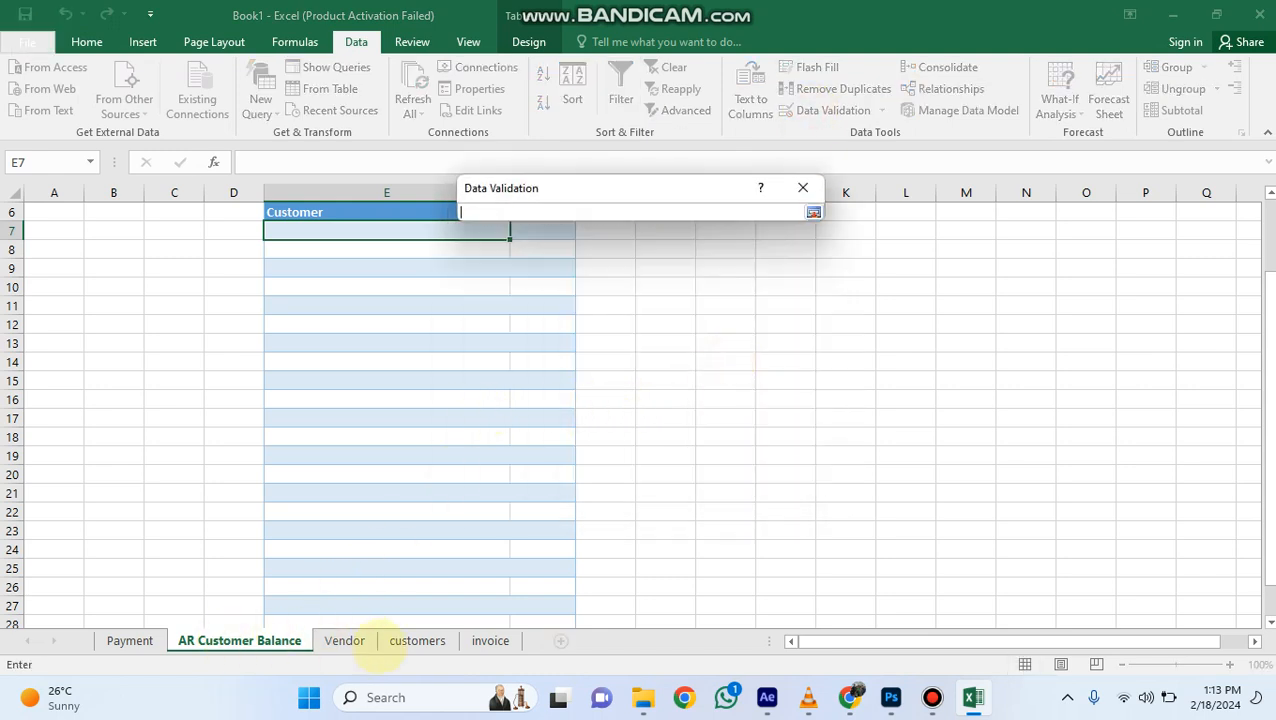
pyautogui.click(393, 640)
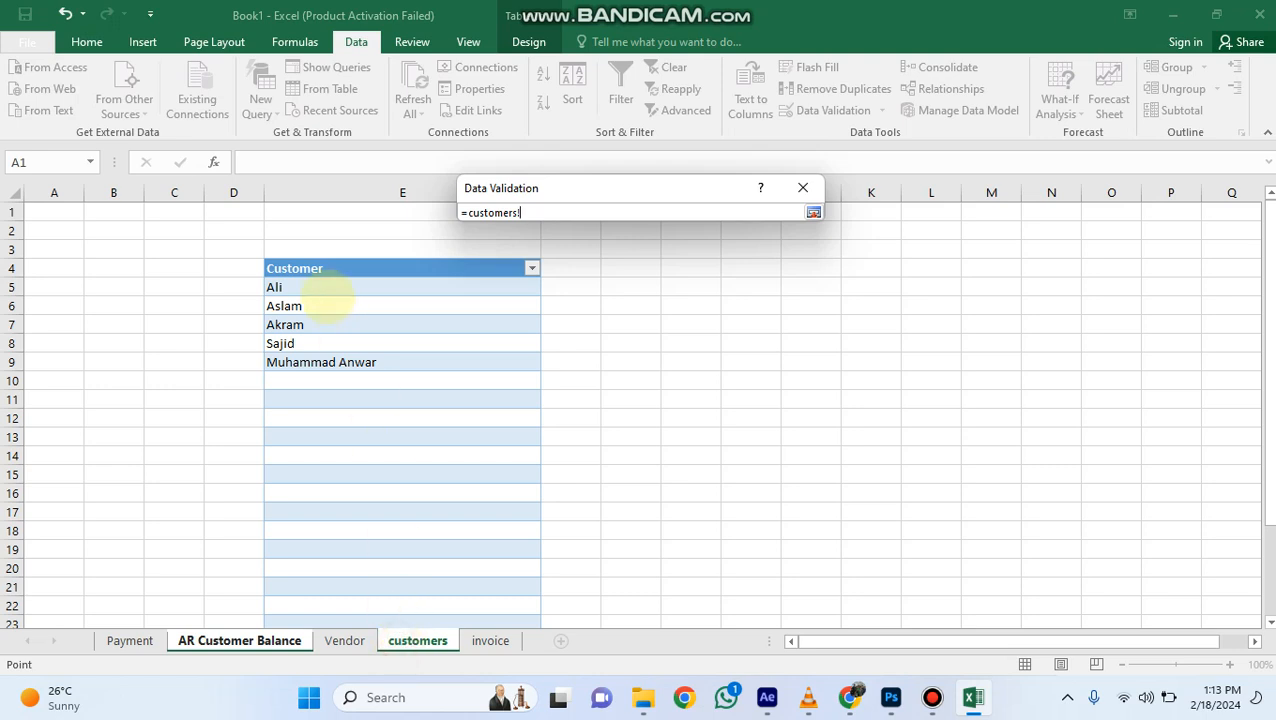
pyautogui.moveTo(322, 287); pyautogui.dragTo(333, 362)
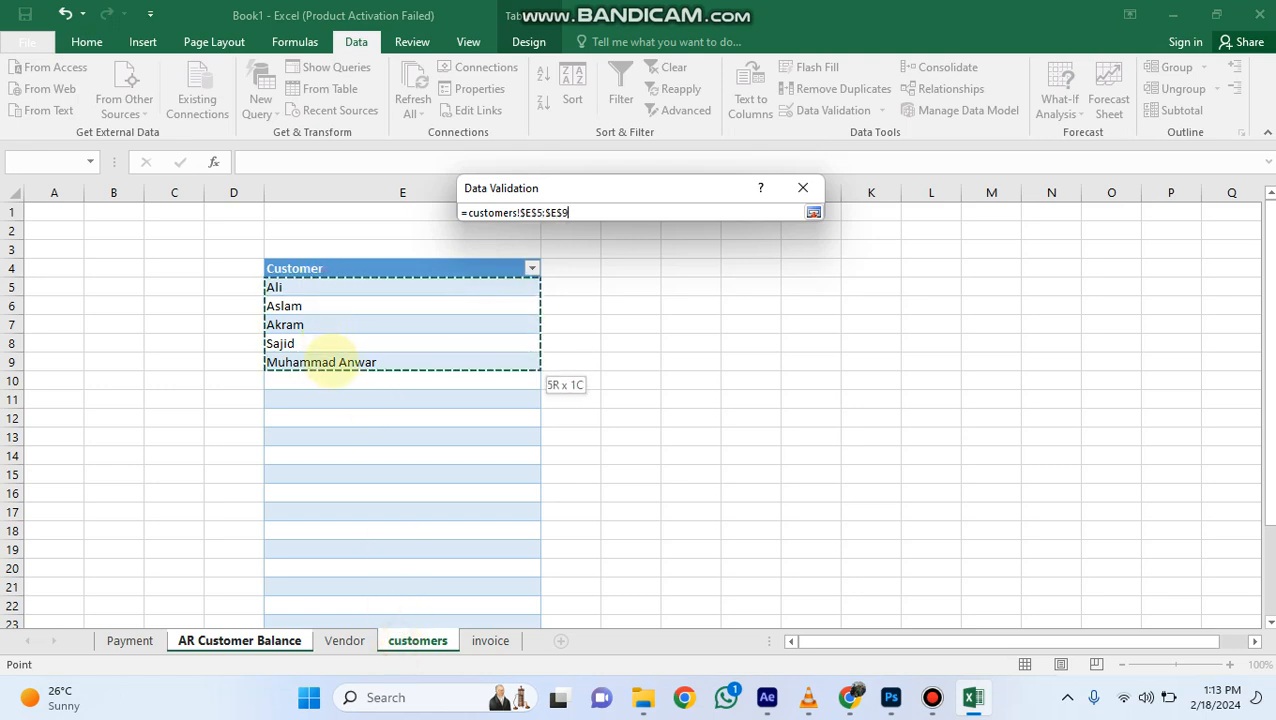
pyautogui.click(814, 212)
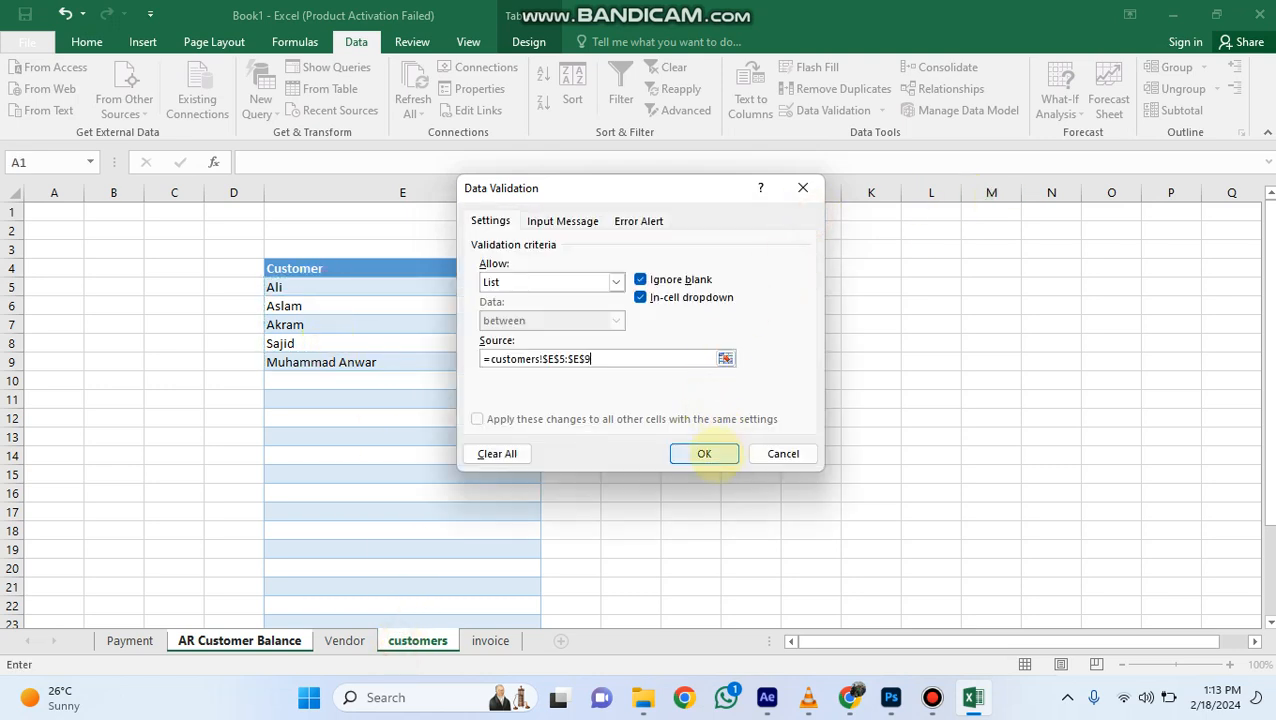
pyautogui.click(712, 454)
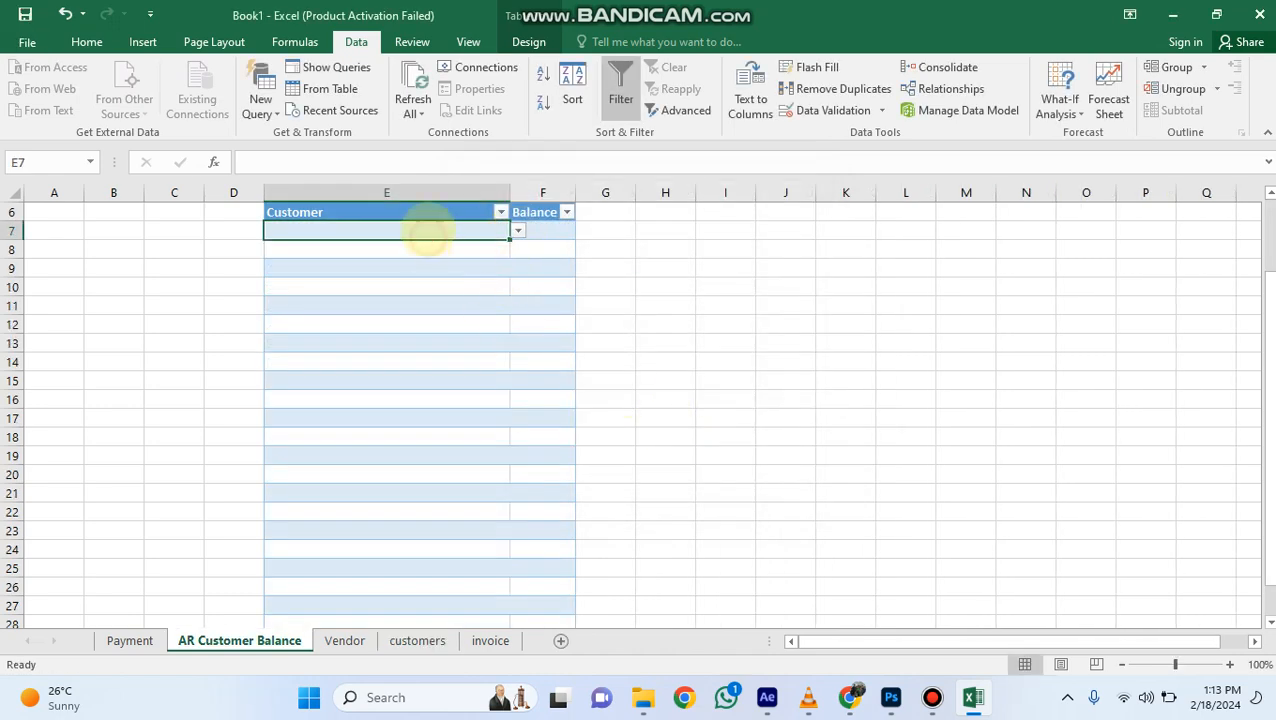
# Copy the dropdown cell E7 down the rest of the table's Customer column.
pyautogui.hotkey('ctrl', 'c')
pyautogui.moveTo(421, 249); pyautogui.dragTo(410, 588)
pyautogui.hotkey('ctrl', 'v')
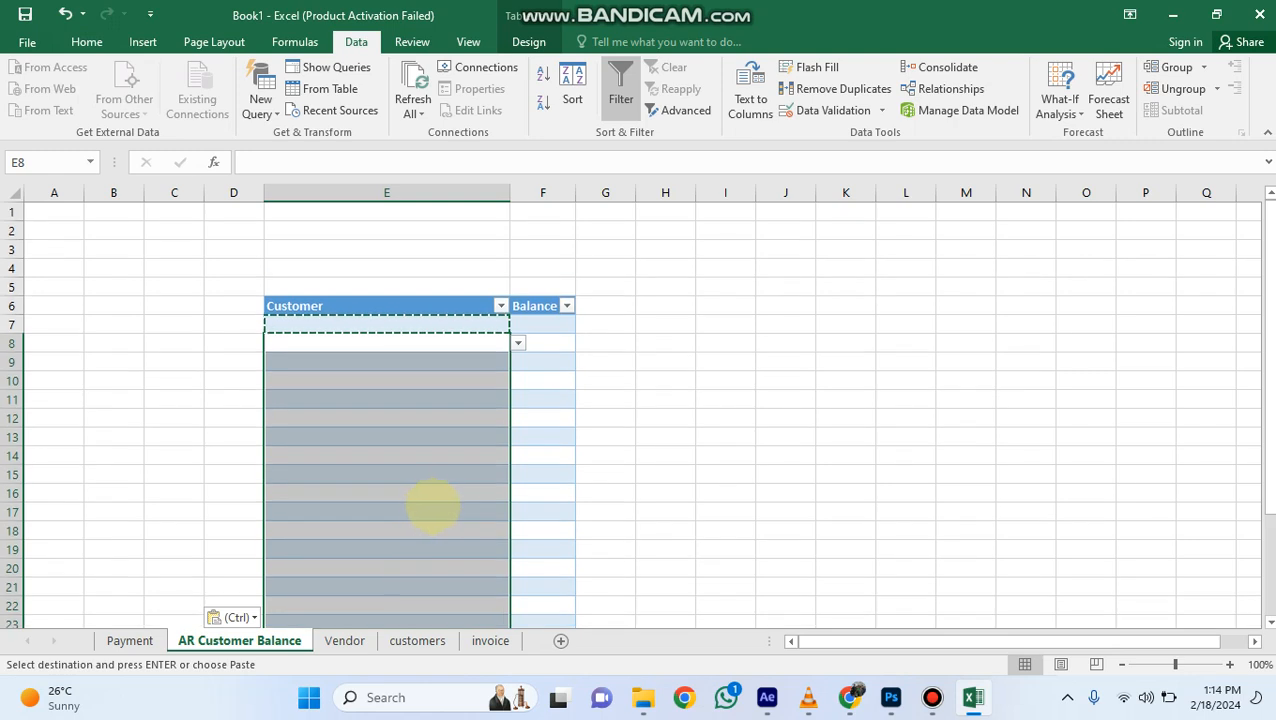
pyautogui.click(450, 490)
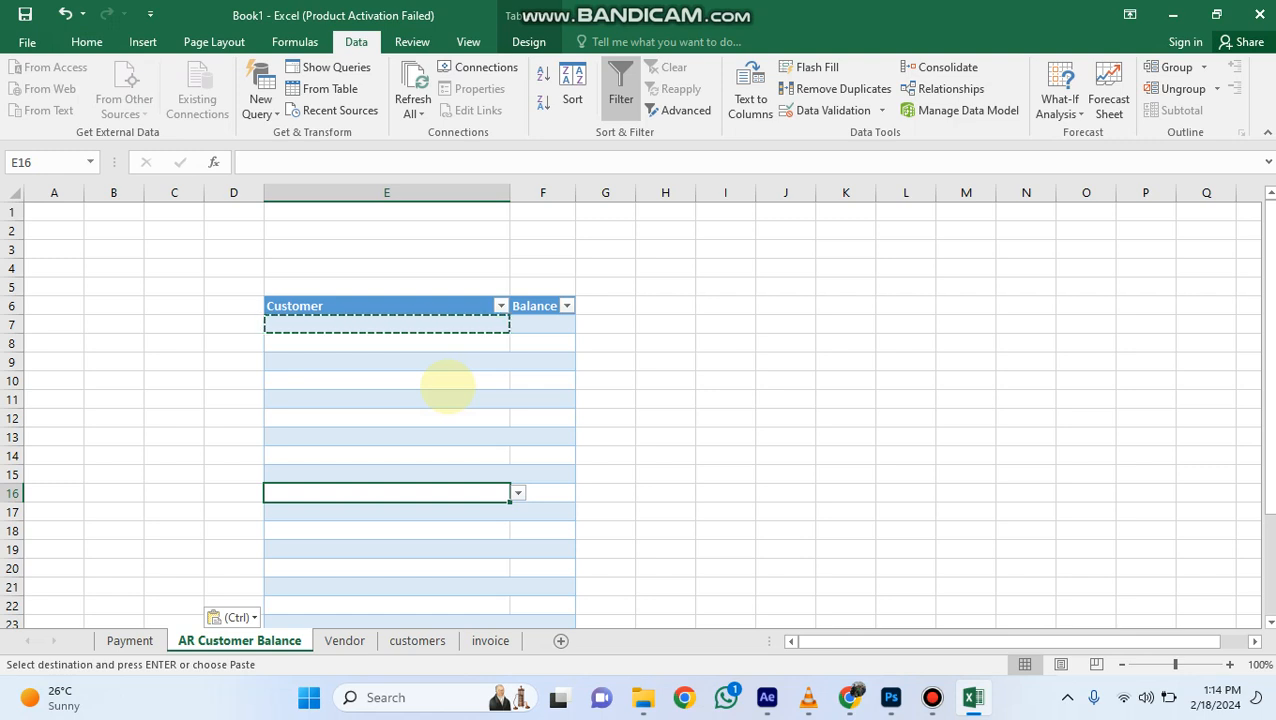
pyautogui.click(464, 418)
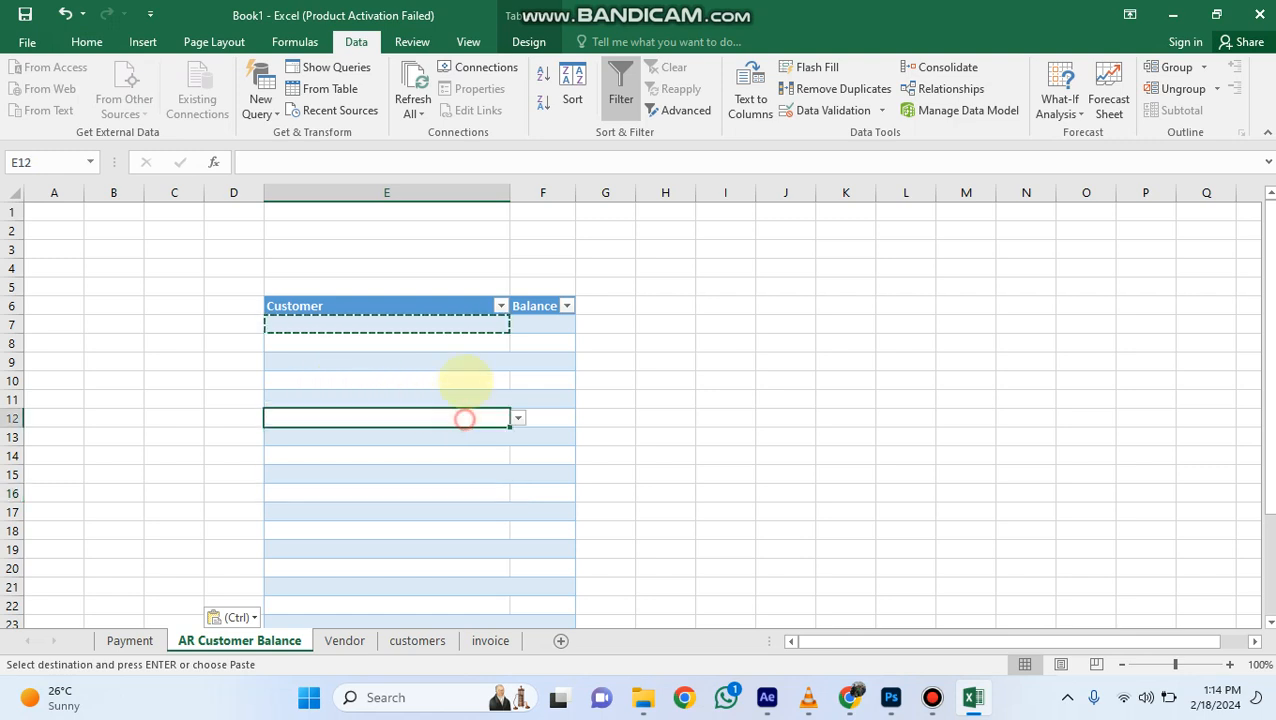
# Undo the pasted Customer dropdowns and clear the contents of E7.
pyautogui.hotkey('ctrl', 'z')
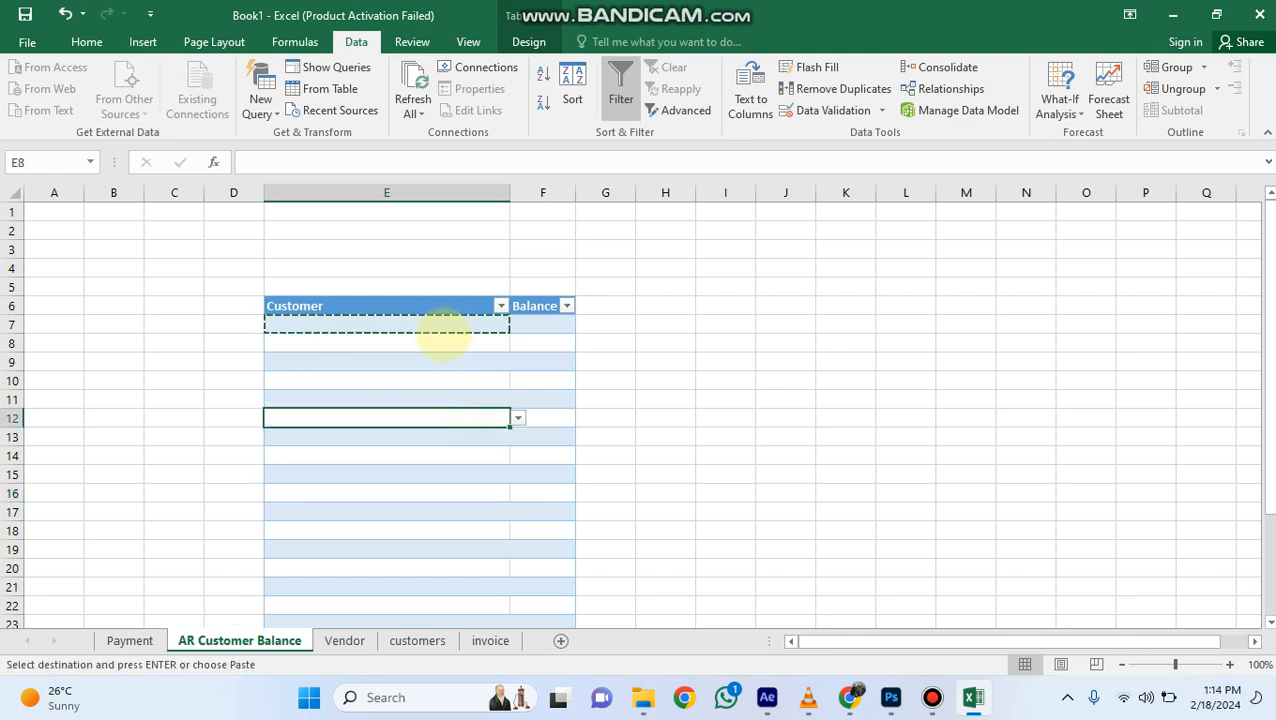
pyautogui.click(450, 358)
pyautogui.click(458, 326)
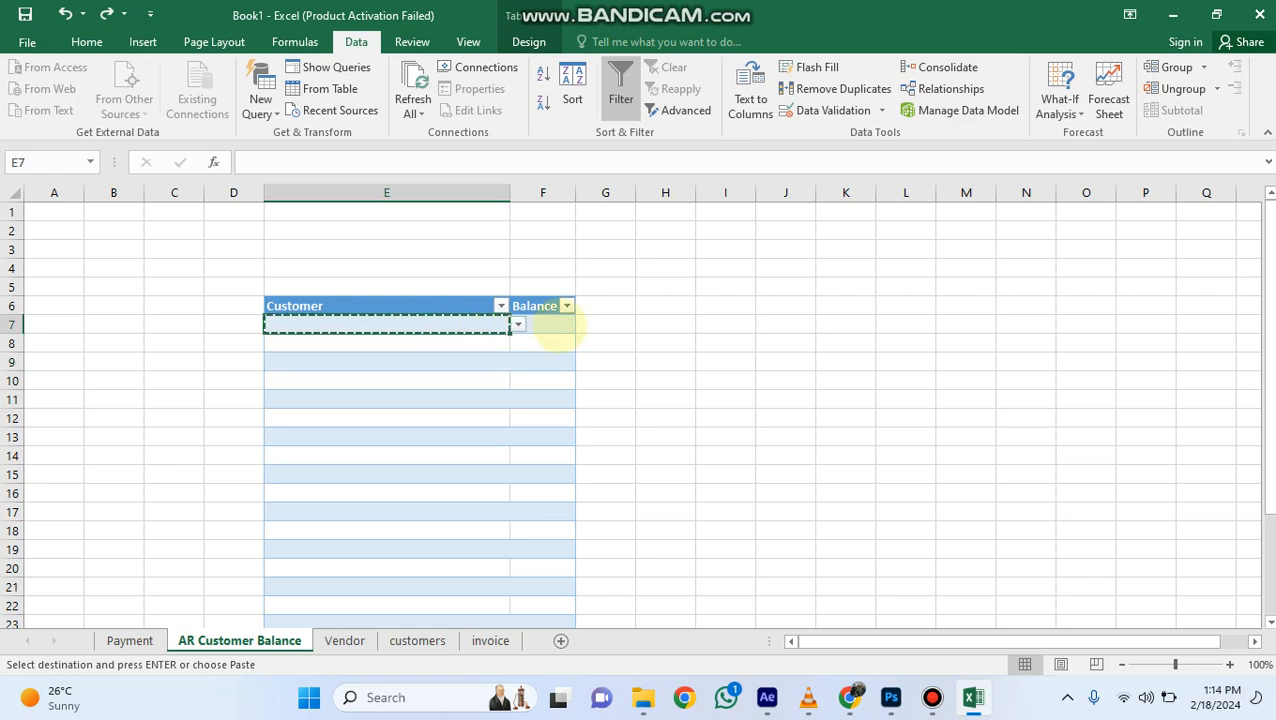
pyautogui.click(479, 362)
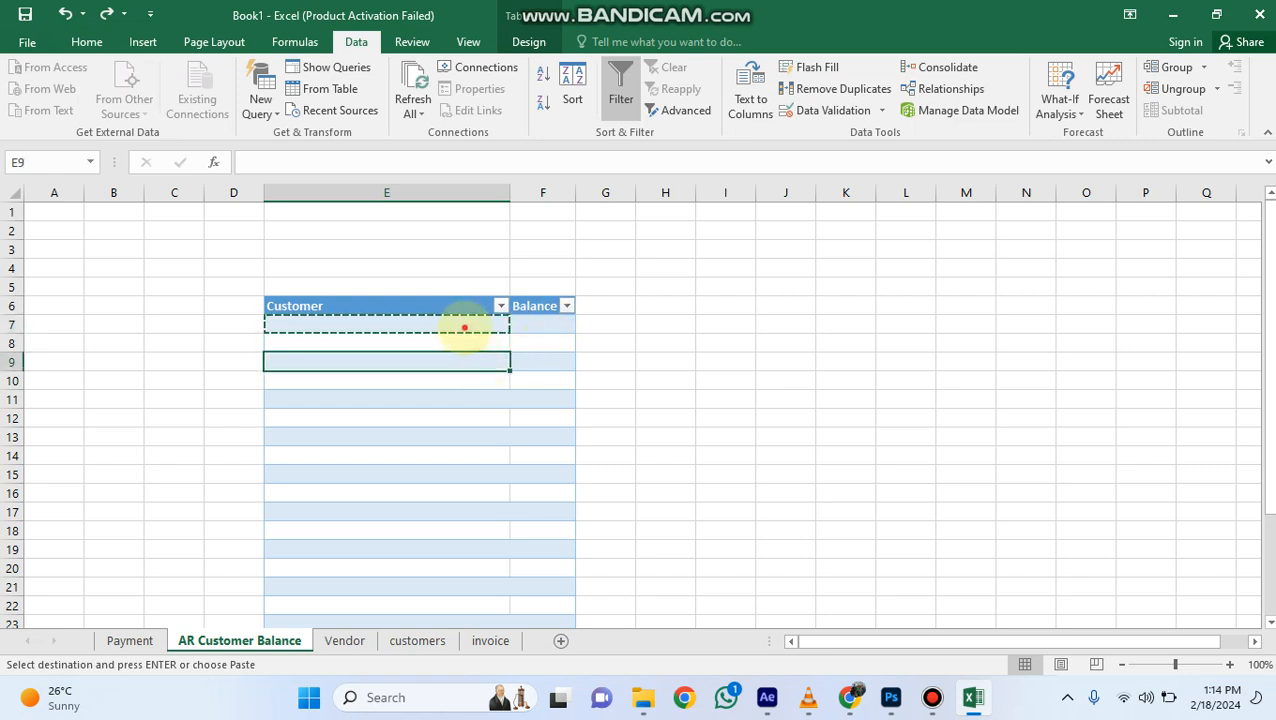
pyautogui.click(464, 325)
pyautogui.press('Return')
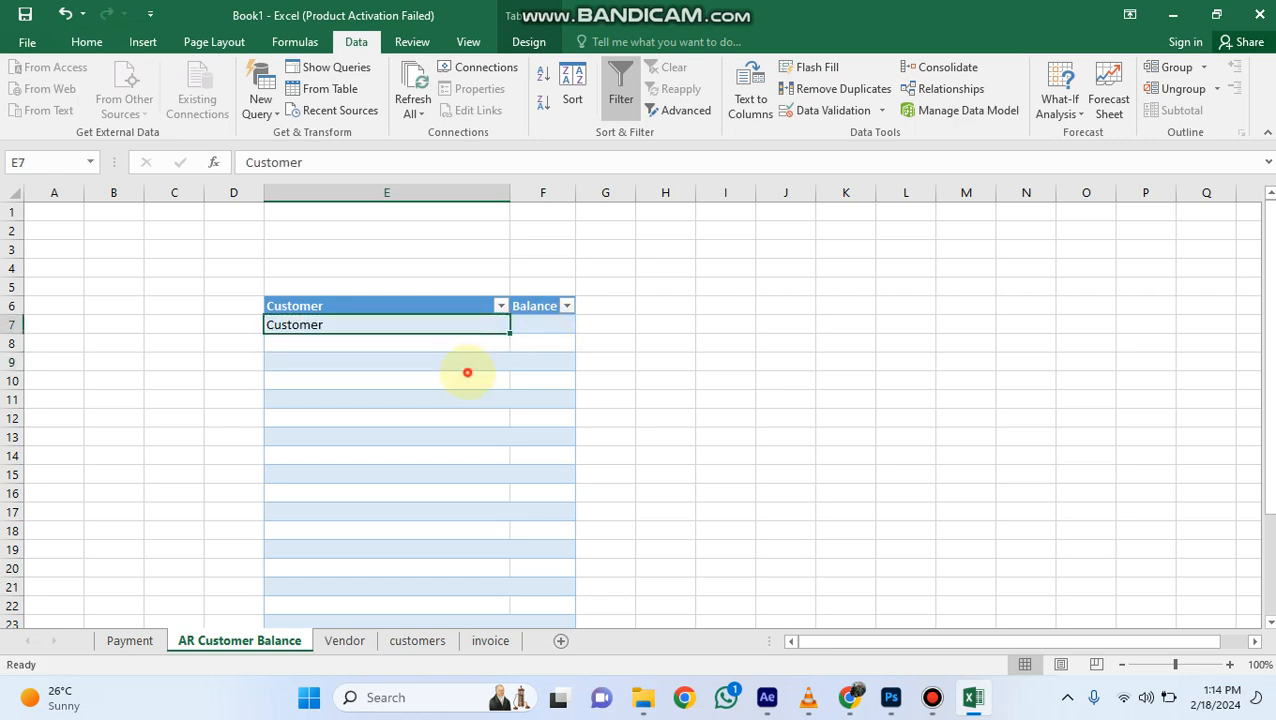
pyautogui.click(464, 376)
pyautogui.click(379, 327)
pyautogui.press('Delete')
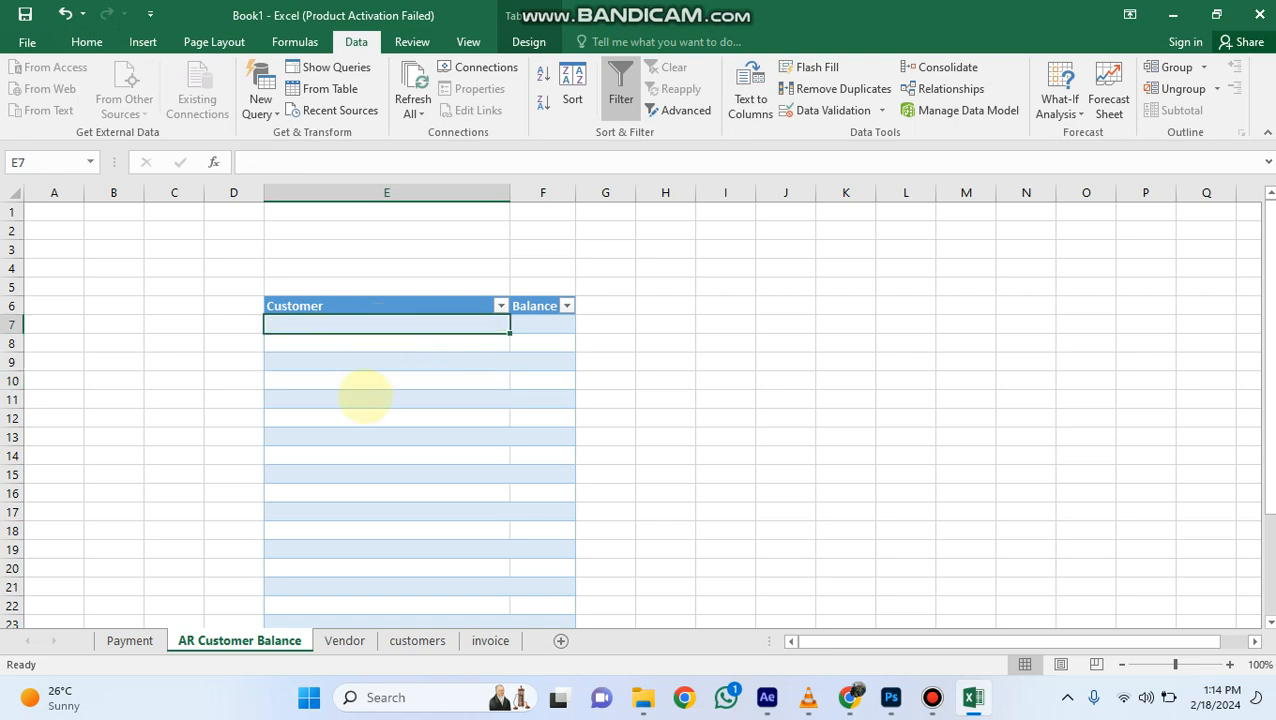
# Copy the customer names from E5:E9 of the customers sheet into the AR Customer Balance table starting at E7.
pyautogui.click(417, 640)
pyautogui.moveTo(294, 287); pyautogui.dragTo(298, 368)
pyautogui.hotkey('ctrl', 'c')
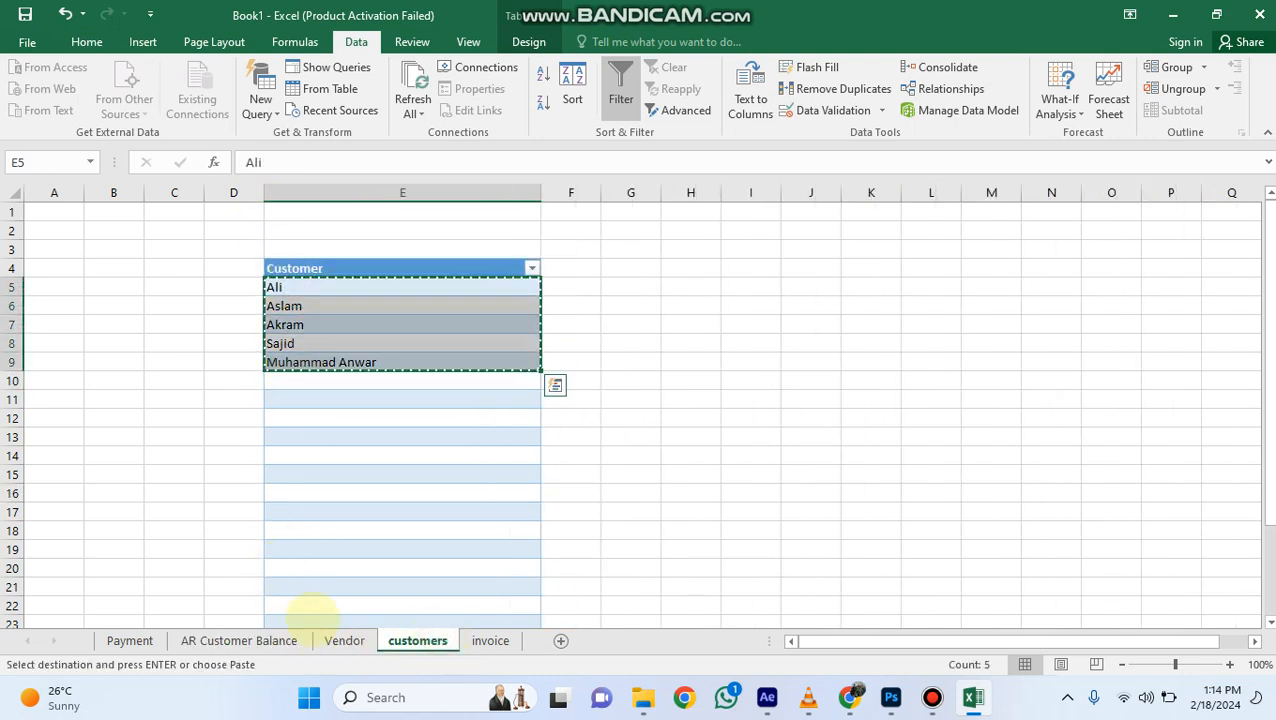
pyautogui.click(225, 640)
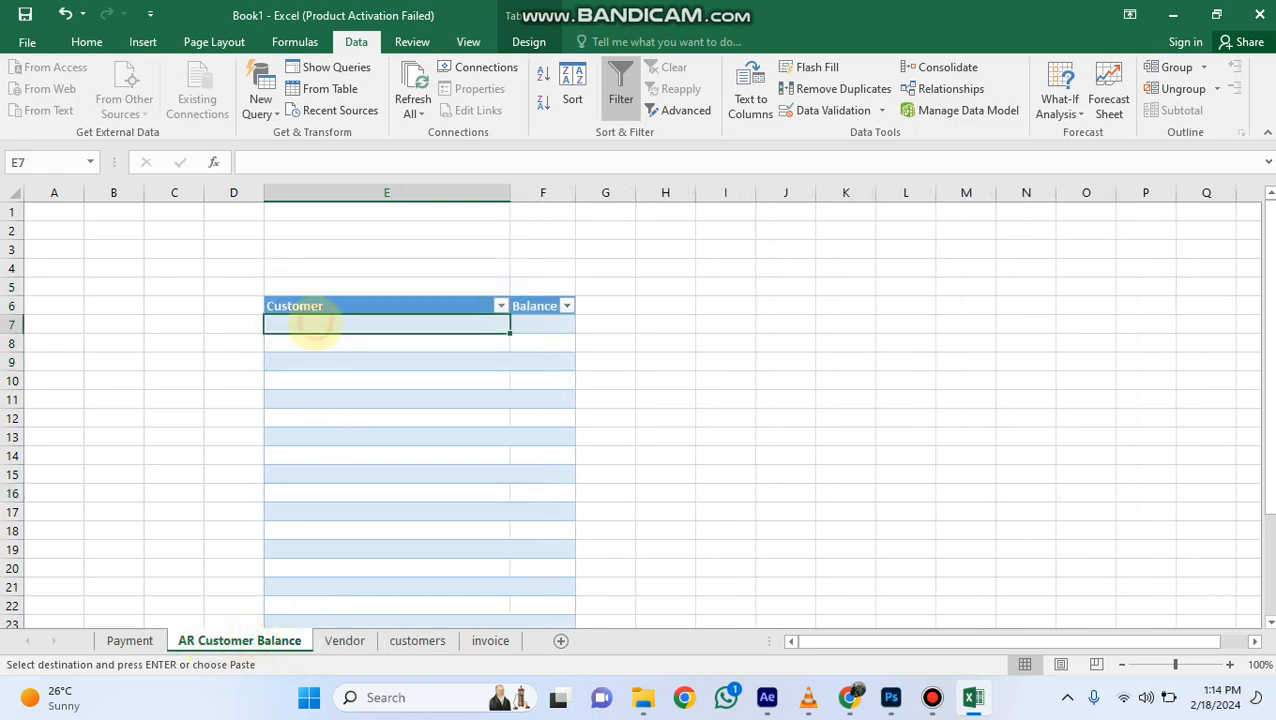
pyautogui.hotkey('ctrl', 'v')
pyautogui.click(414, 487)
pyautogui.click(520, 325)
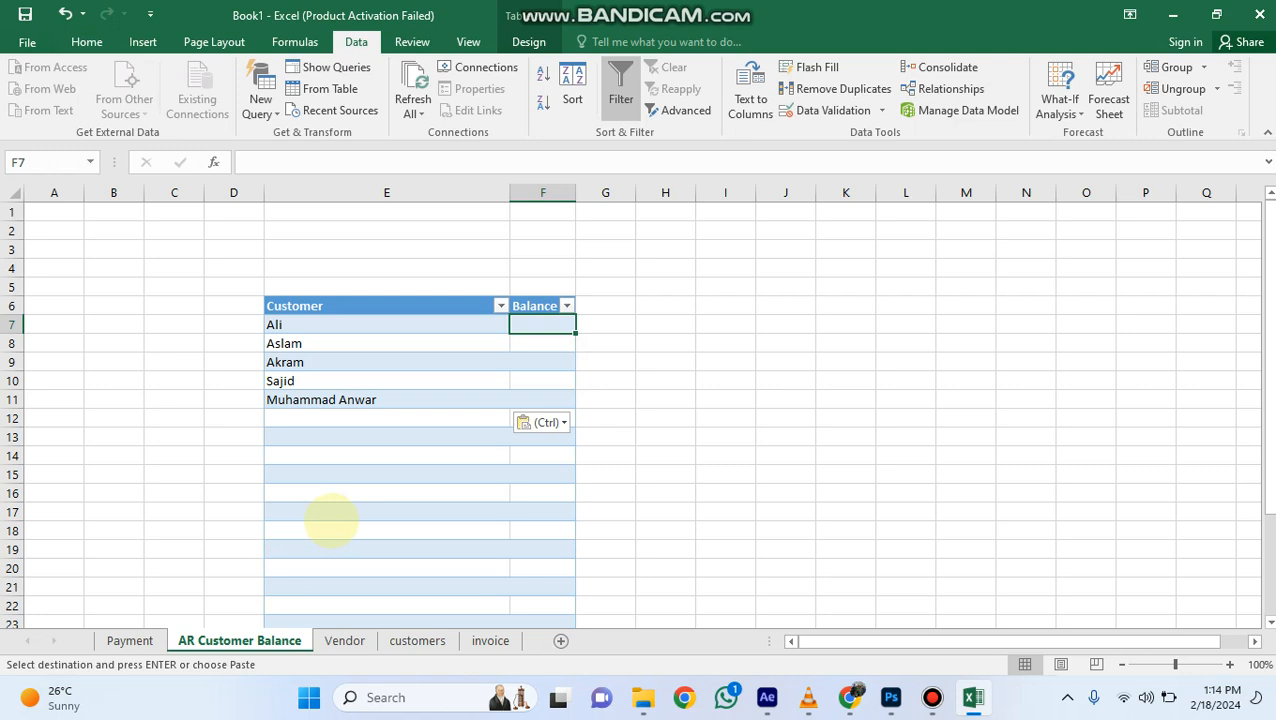
# Start saving the workbook and browse to the New Volume (E:) drive as its location.
pyautogui.hotkey('ctrl', 's')
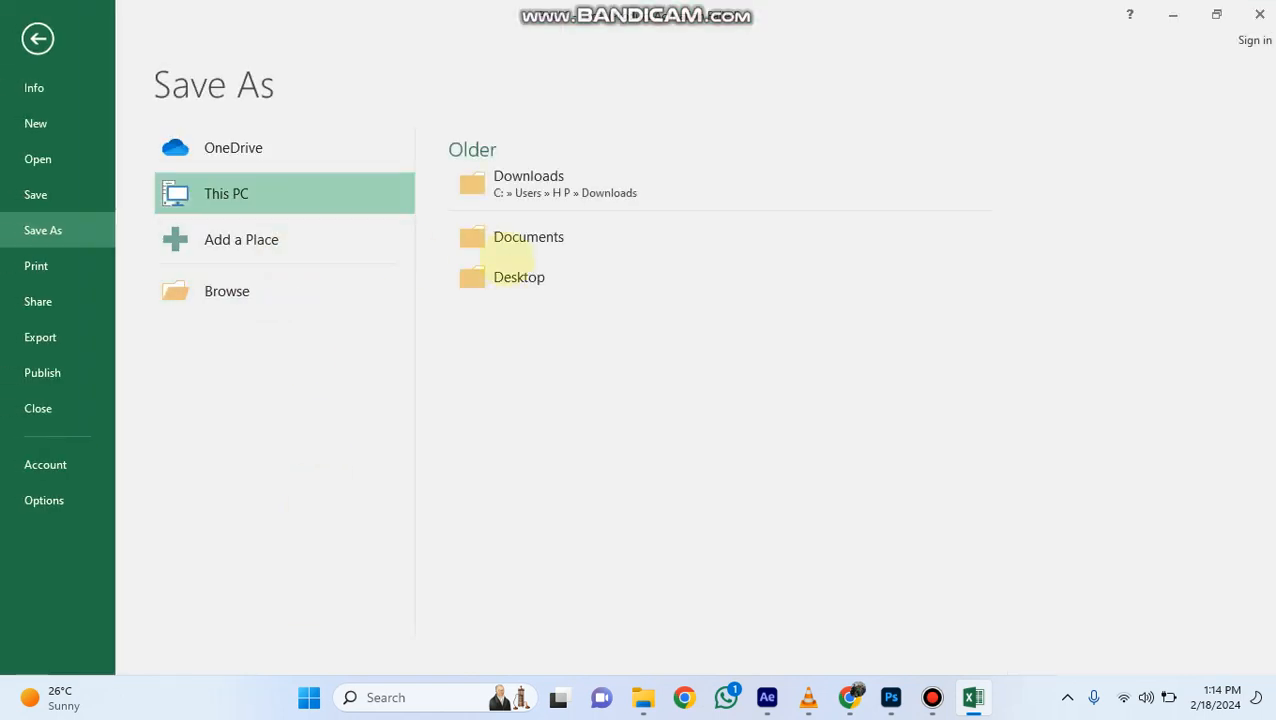
pyautogui.click(515, 277)
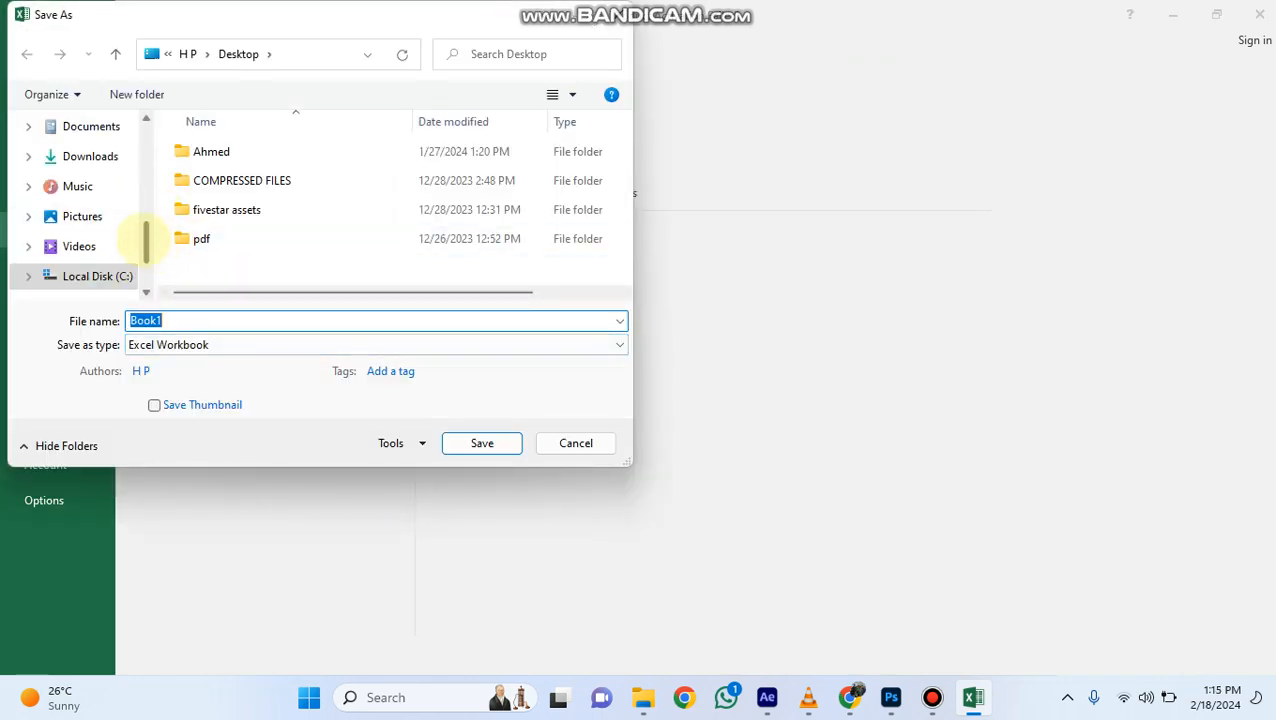
pyautogui.scroll(-1, 148, 250)
pyautogui.click(110, 216)
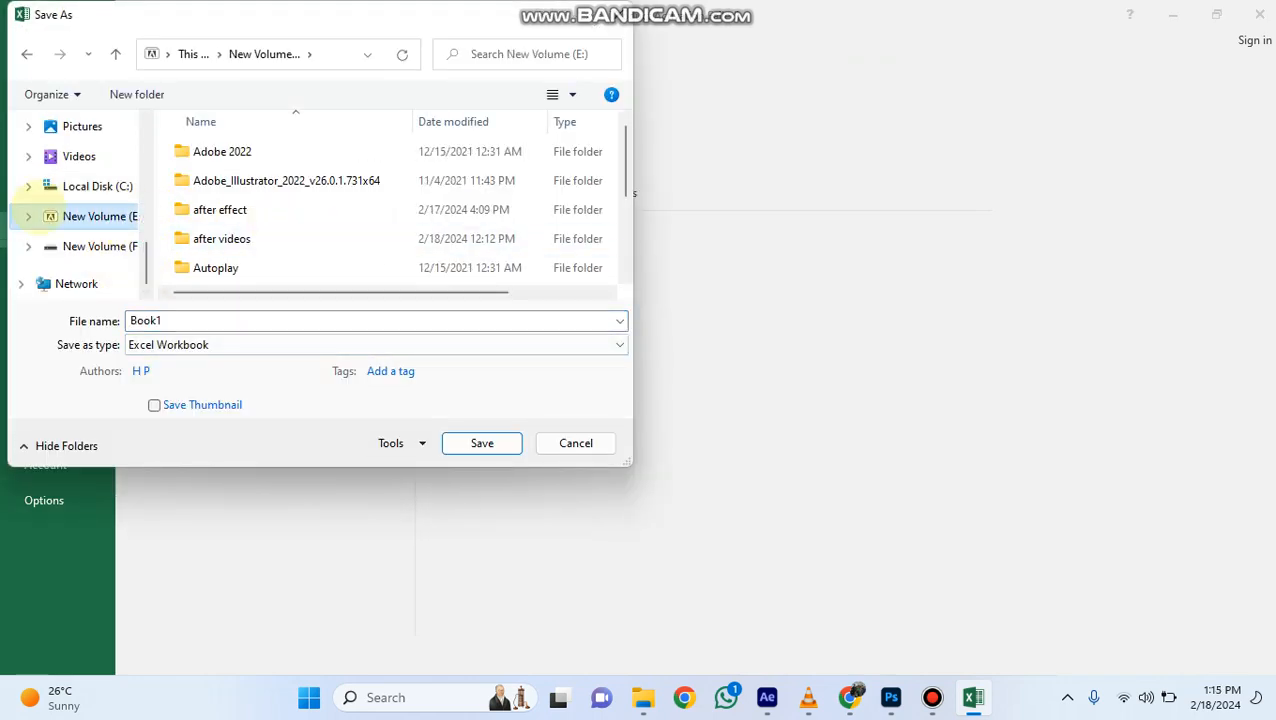
pyautogui.moveTo(627, 142); pyautogui.dragTo(627, 194)
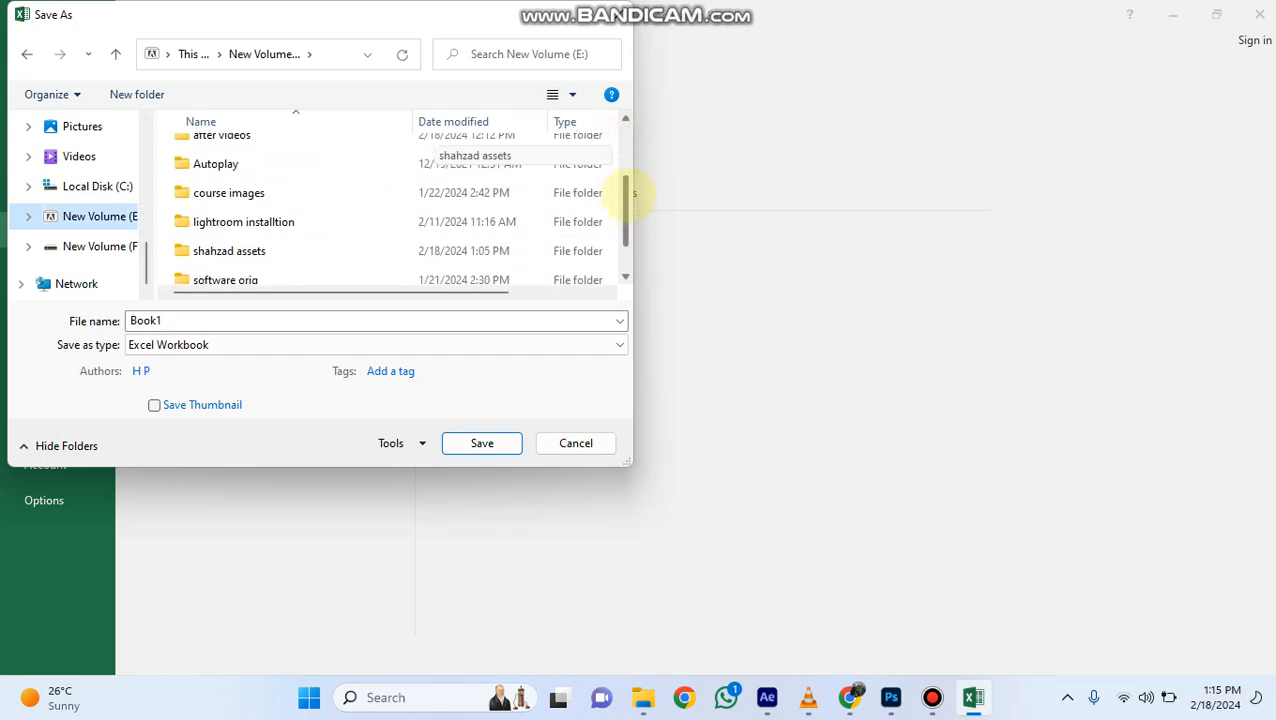